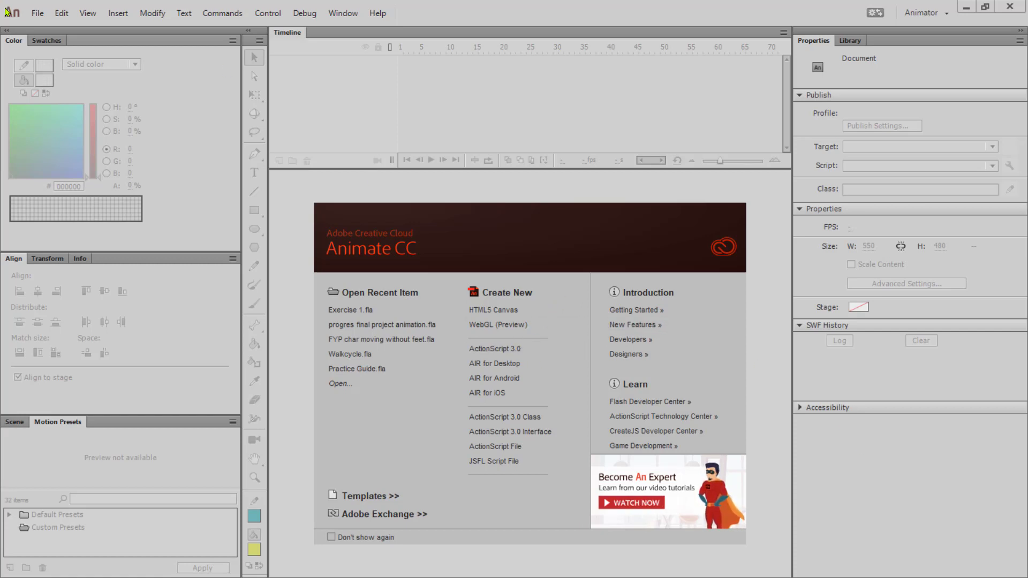
Create a new ActionScript 3.0 document 1280 px wide and 720 px high
{"action": "left_click", "coordinate": [35, 14]}
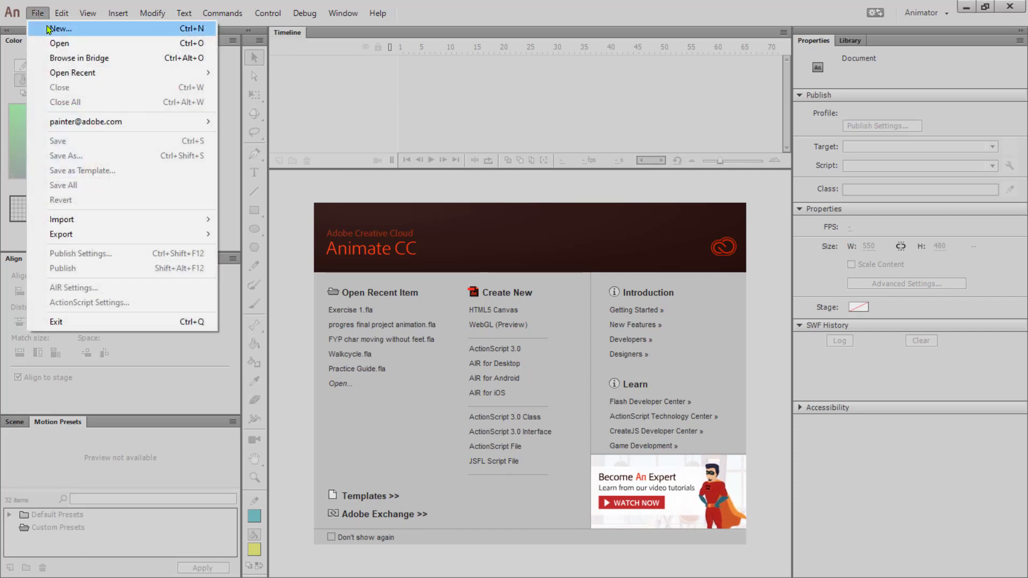
{"action": "left_click", "coordinate": [48, 30]}
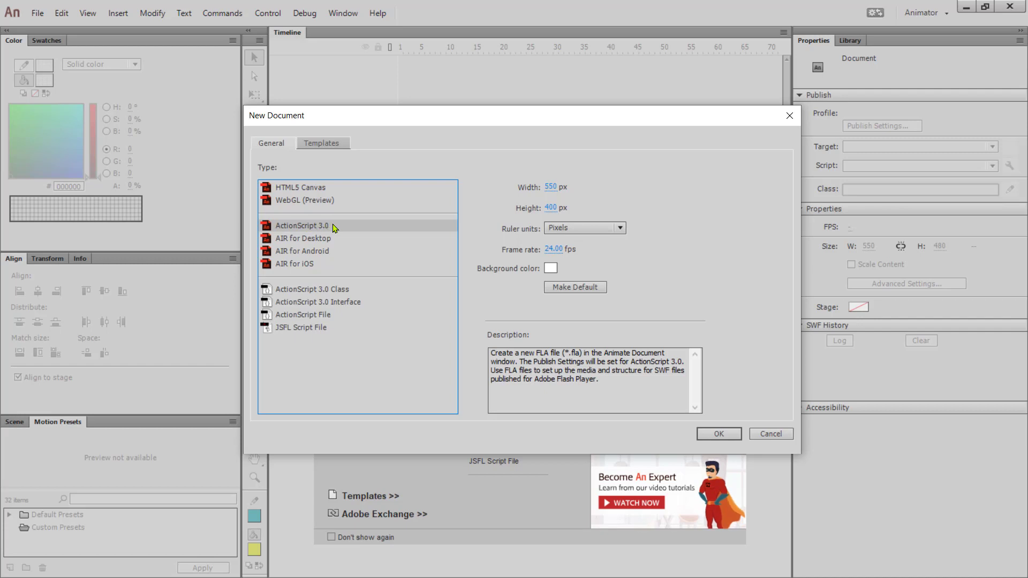
{"action": "left_click", "coordinate": [552, 186]}
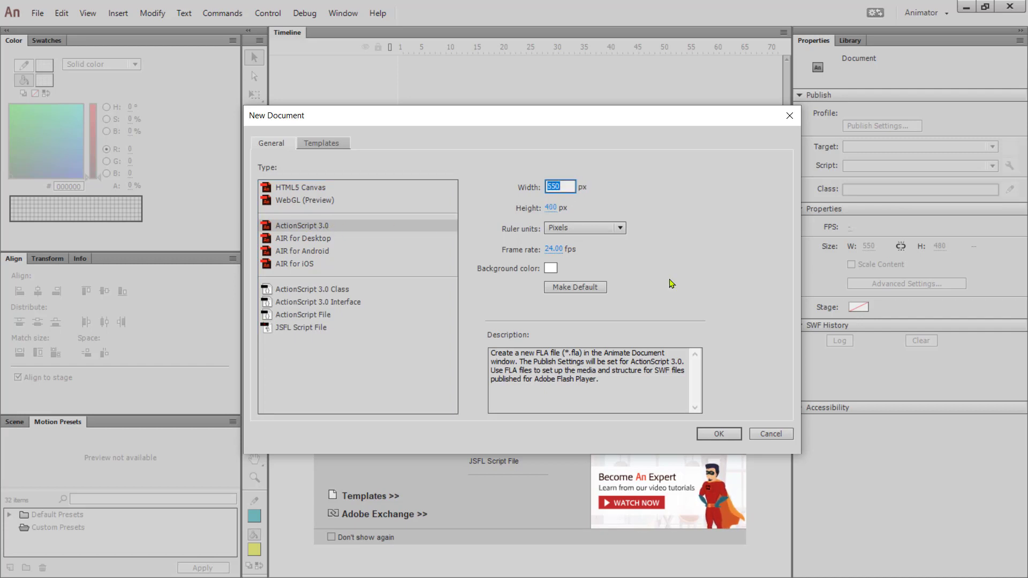
{"action": "type", "text": "1280"}
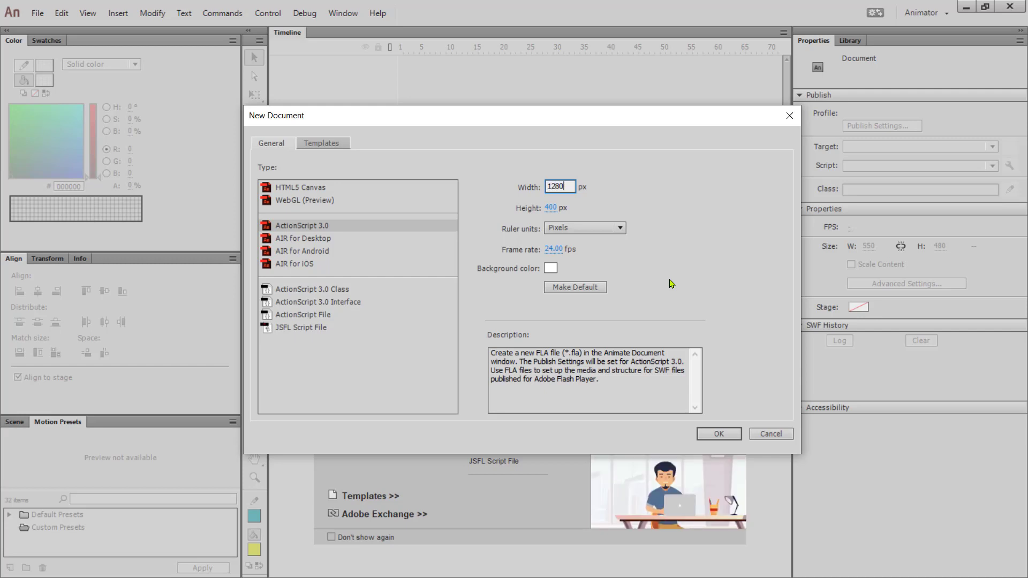
{"action": "left_click", "coordinate": [552, 204]}
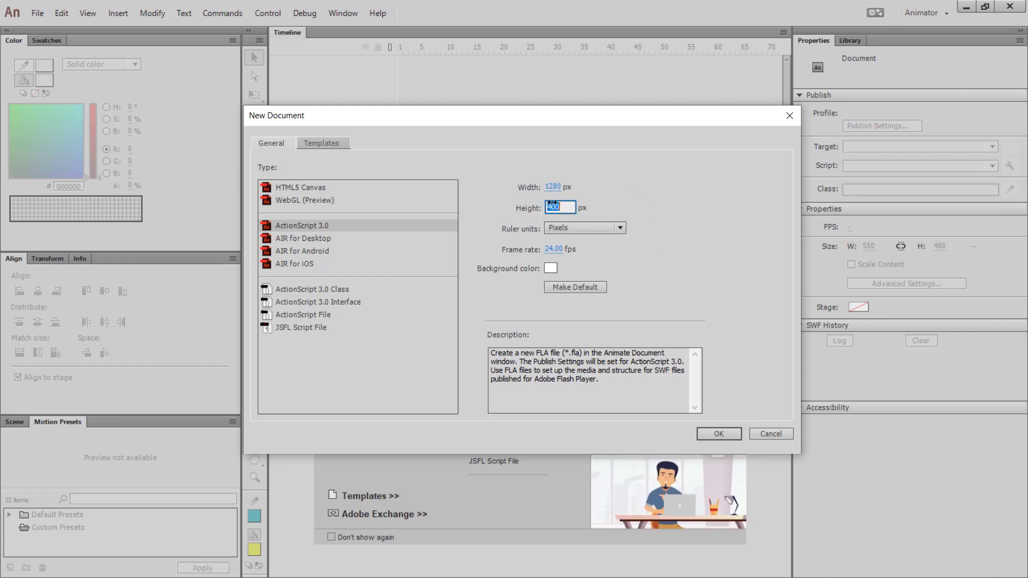
{"action": "type", "text": "720"}
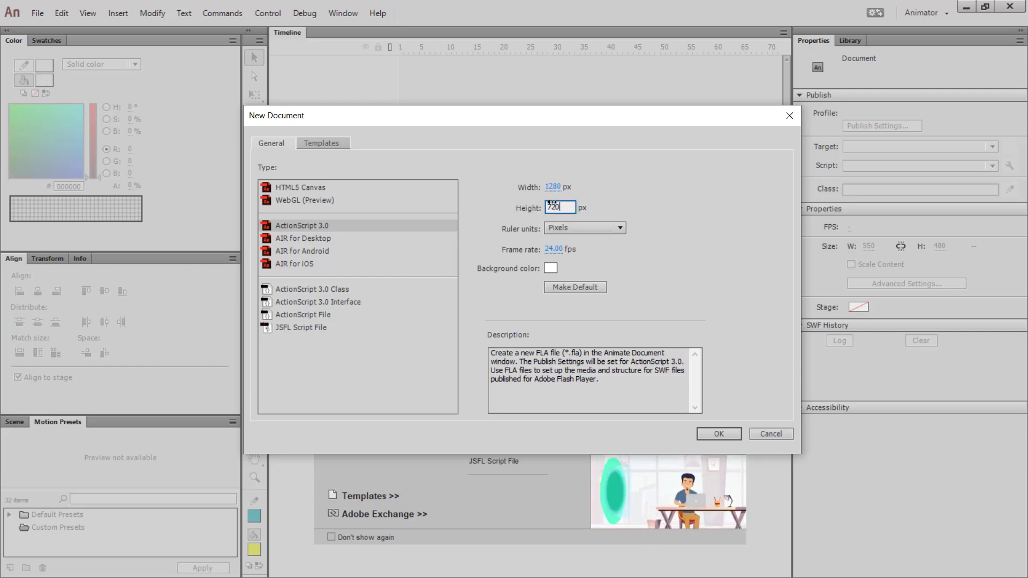
{"action": "left_click", "coordinate": [551, 269]}
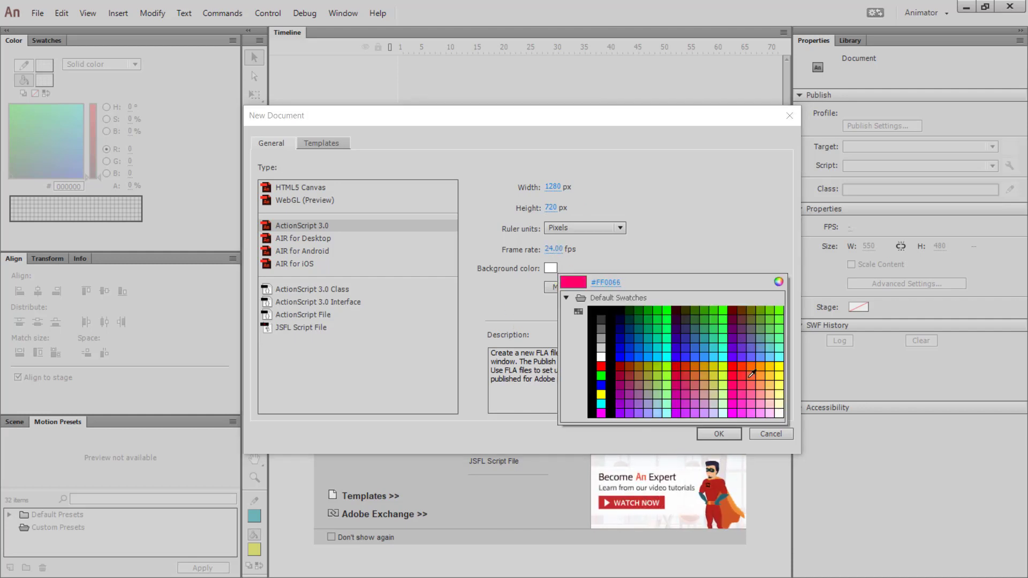
{"action": "left_click", "coordinate": [552, 268]}
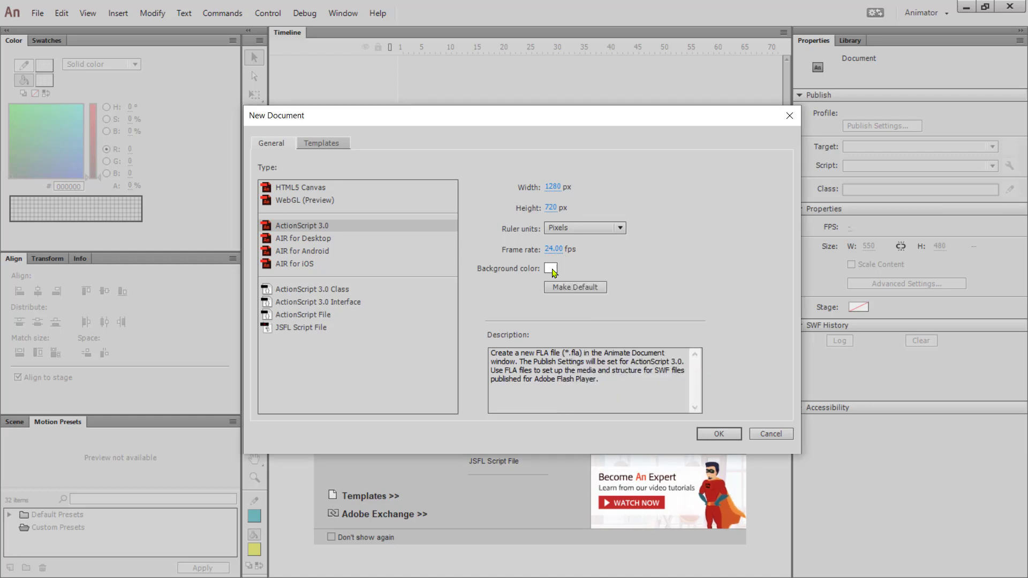
{"action": "left_click", "coordinate": [715, 434]}
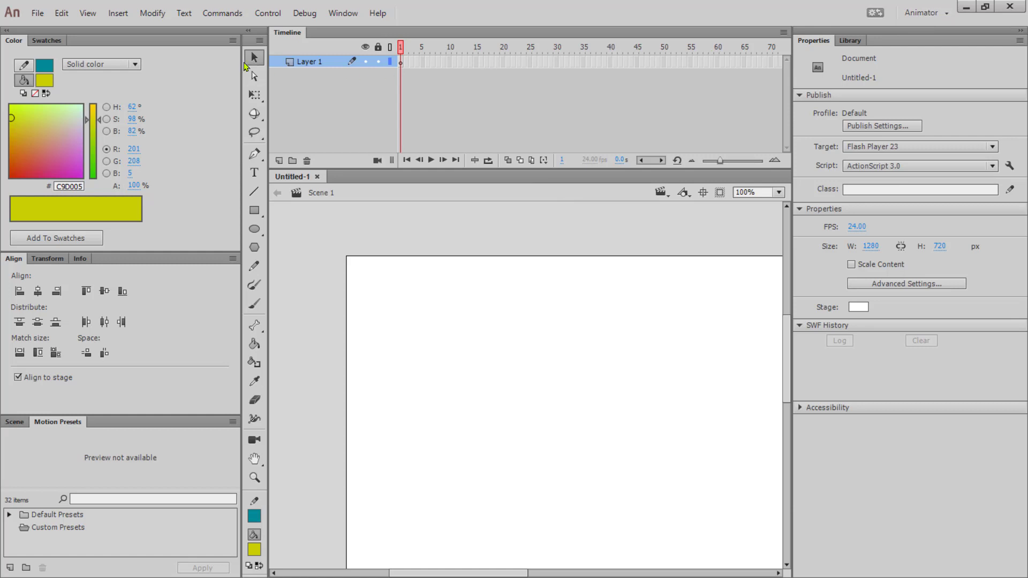
Switch the workspace to Essentials and back to Animator
{"action": "left_click", "coordinate": [928, 15]}
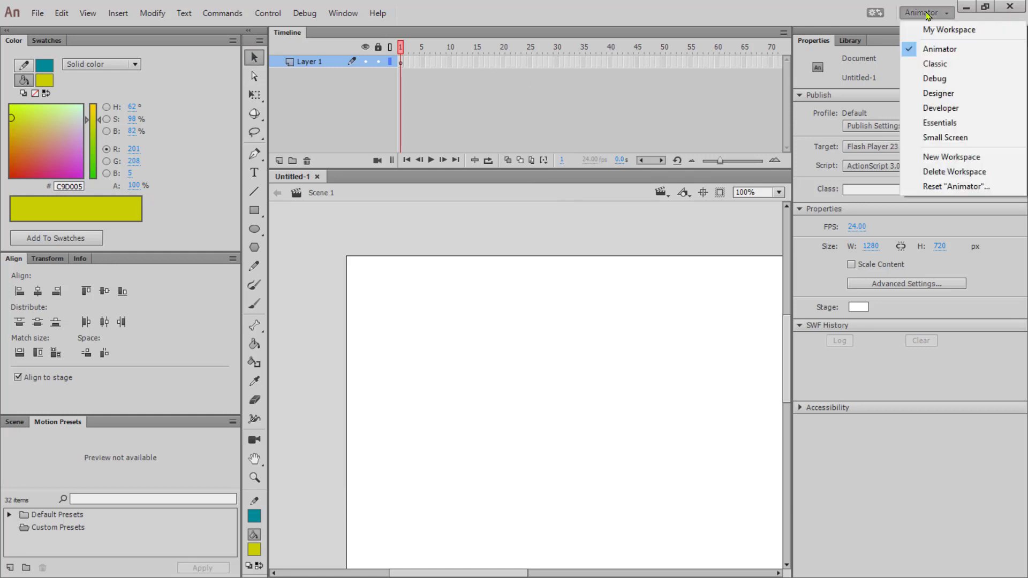
{"action": "left_click", "coordinate": [955, 128]}
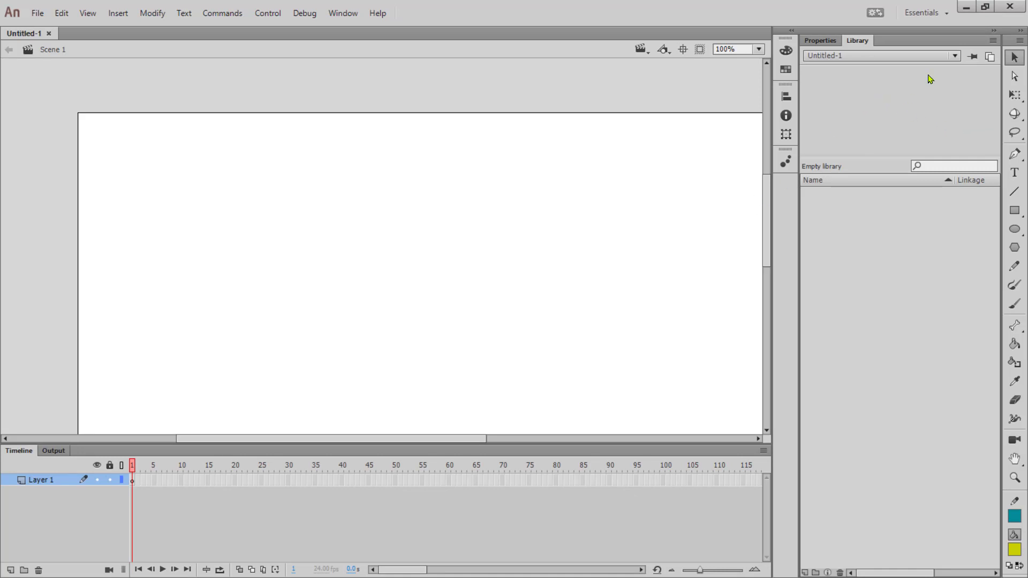
{"action": "left_click", "coordinate": [928, 13]}
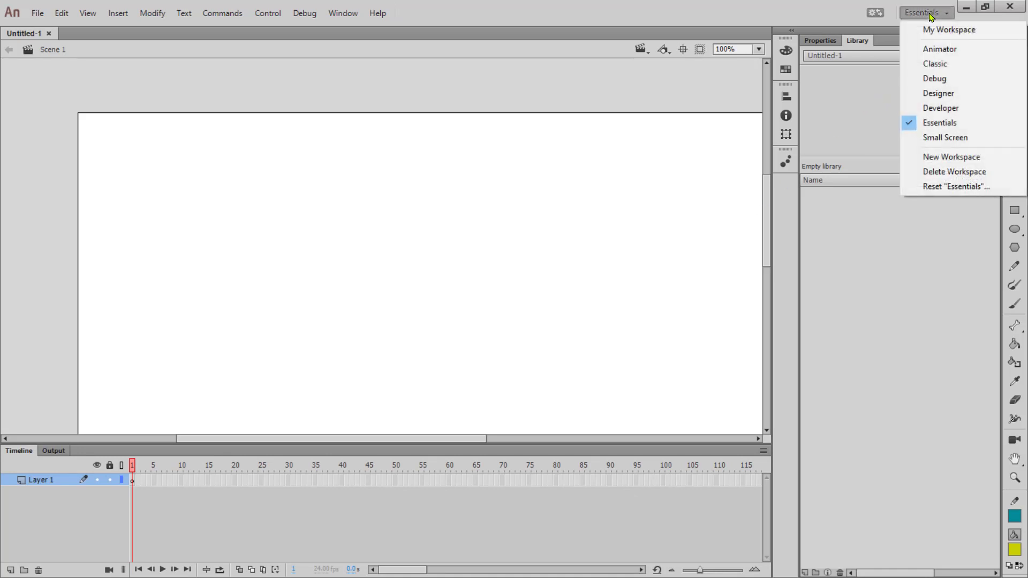
{"action": "left_click", "coordinate": [932, 54]}
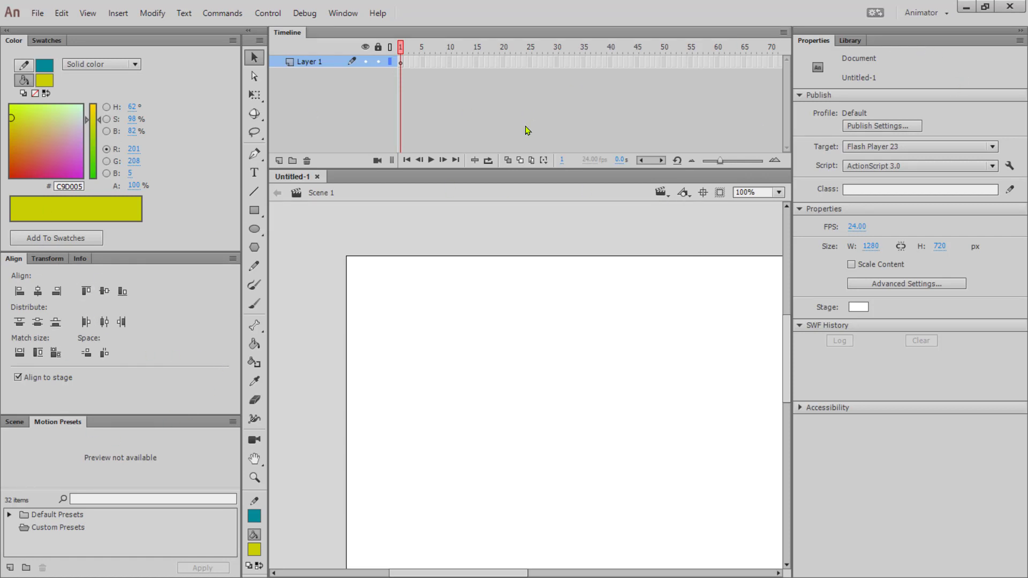
Close the Tools panel and the Timeline panel
{"action": "left_click", "coordinate": [259, 41]}
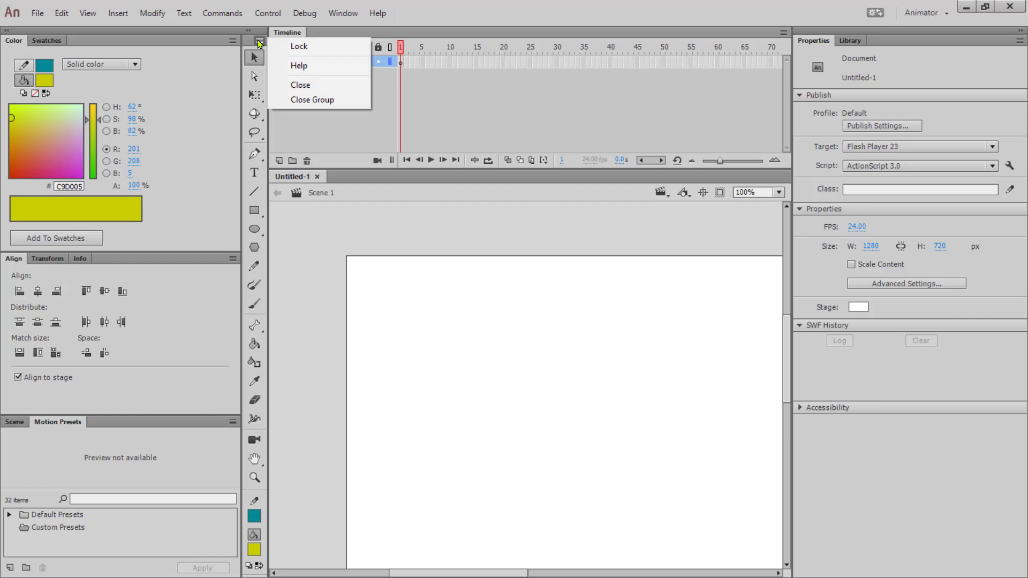
{"action": "left_click", "coordinate": [300, 85]}
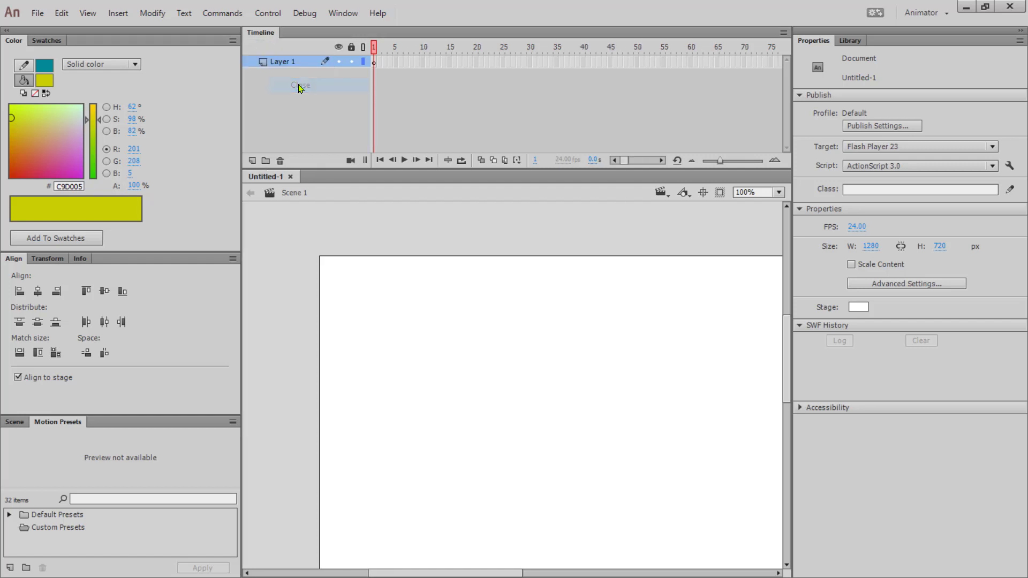
{"action": "left_click", "coordinate": [783, 32]}
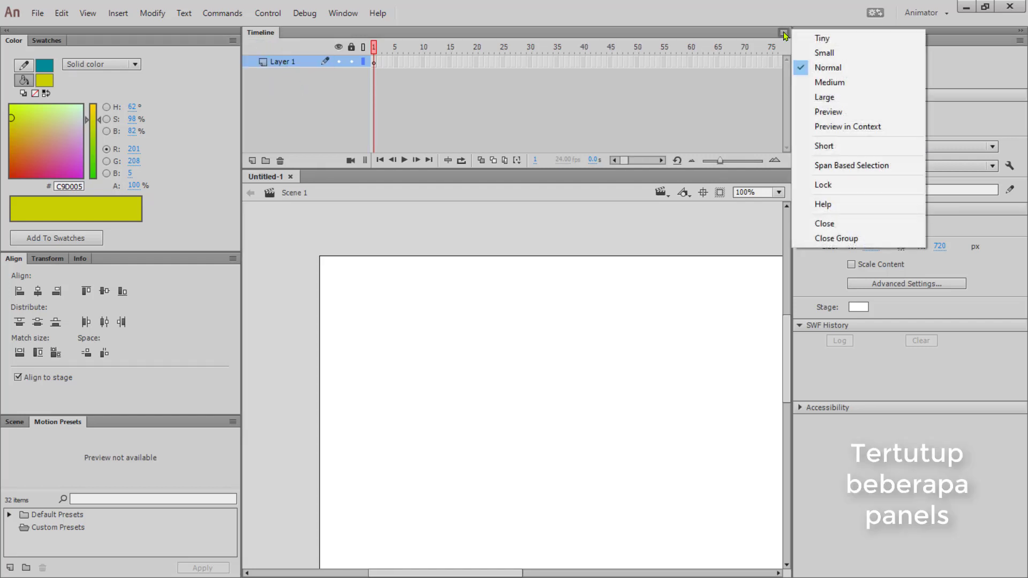
{"action": "left_click", "coordinate": [825, 224]}
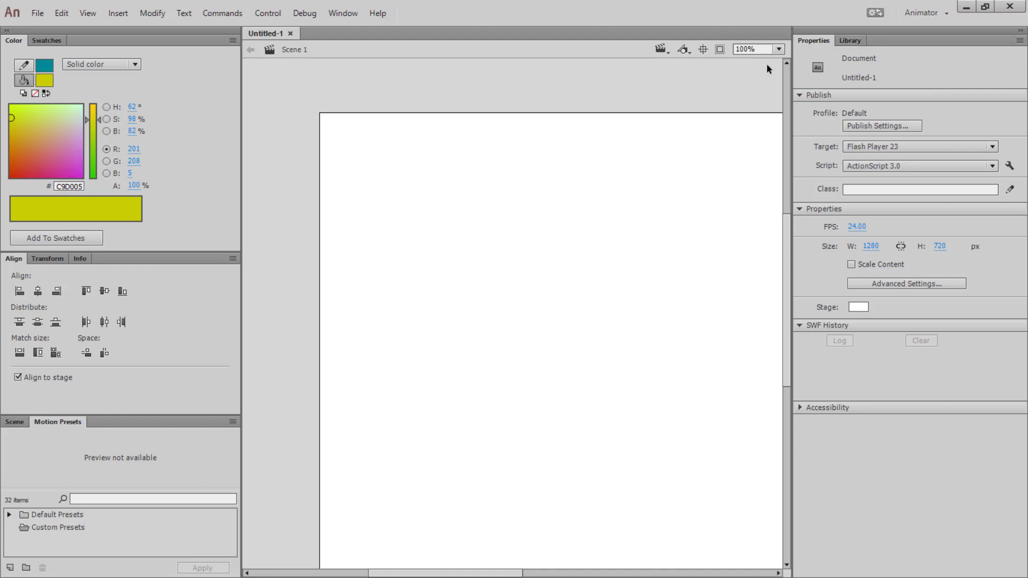
Reset the Animator workspace to its original layout and confirm the reset
{"action": "left_click", "coordinate": [935, 17]}
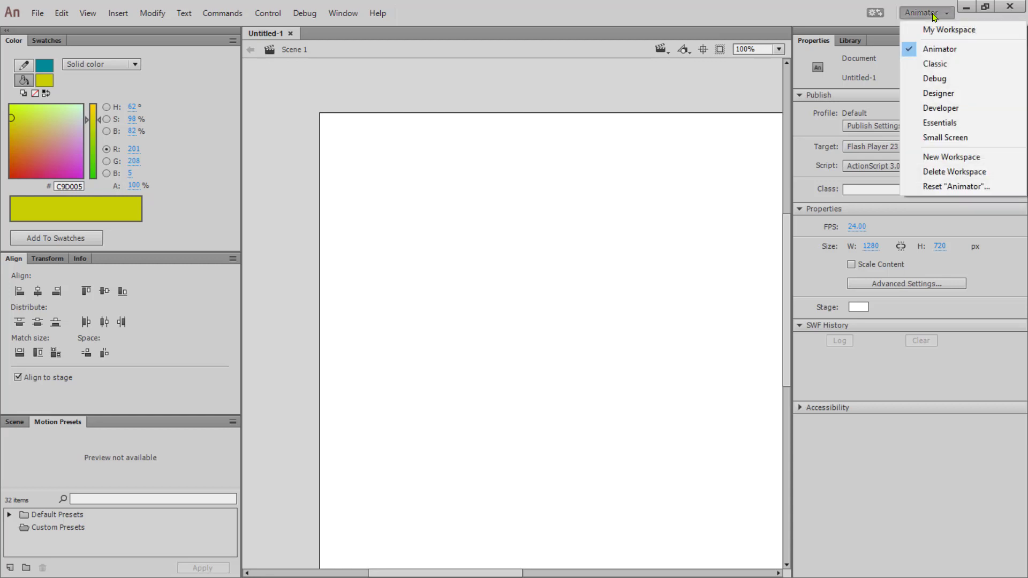
{"action": "left_click", "coordinate": [949, 188]}
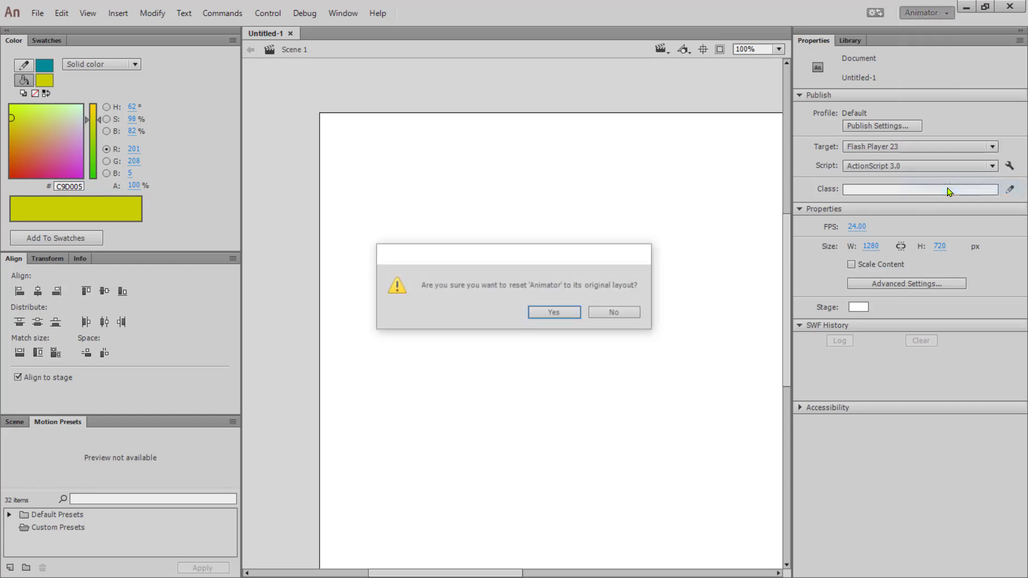
{"action": "left_click", "coordinate": [554, 312]}
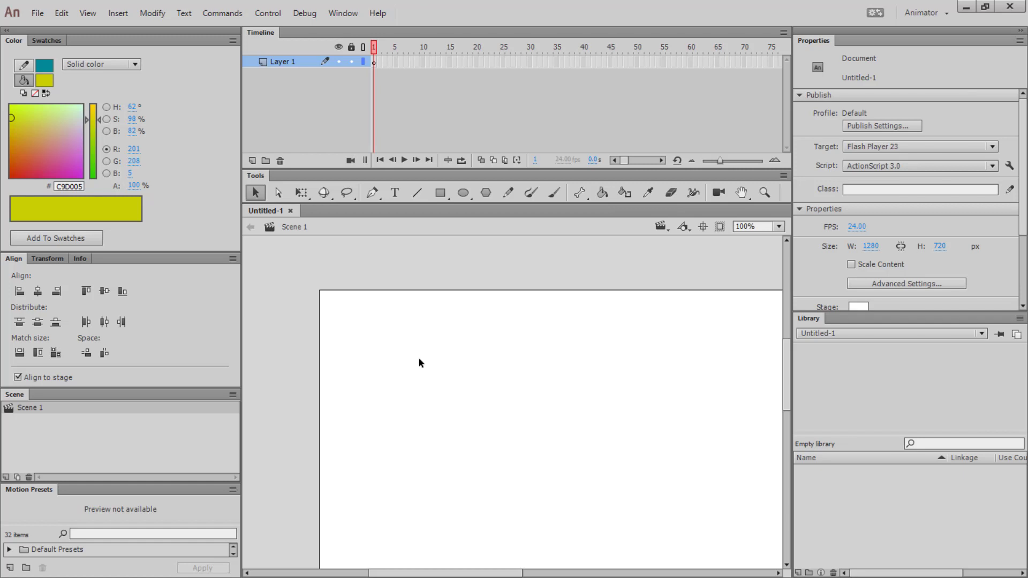
{"action": "left_click", "coordinate": [923, 12]}
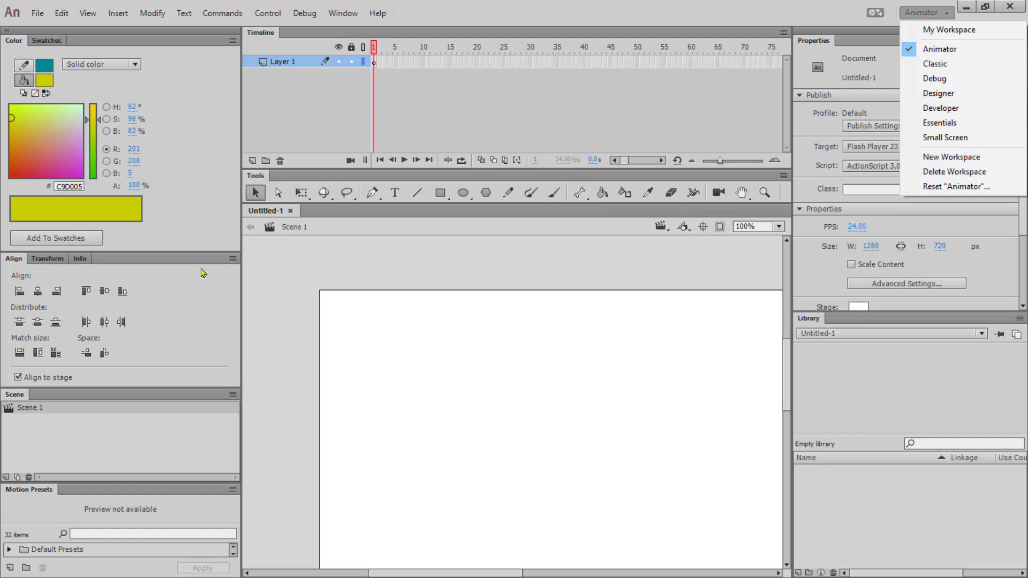
Dock the Tools panel as a single column beside the Color and Align panels, and narrow that panel group
{"action": "left_click_drag", "start_coordinate": [258, 177], "coordinate": [243, 203]}
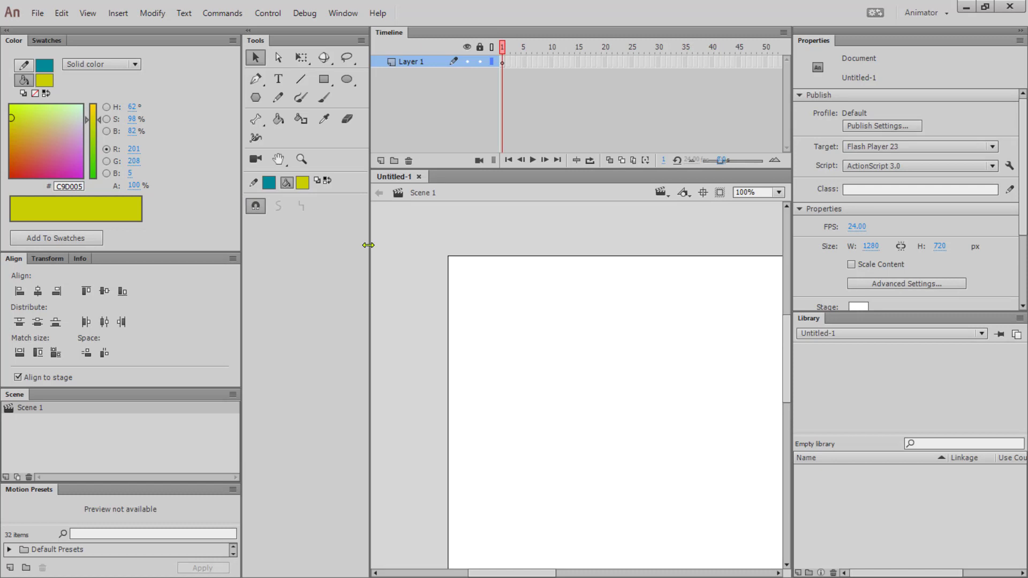
{"action": "left_click_drag", "start_coordinate": [370, 247], "coordinate": [236, 237]}
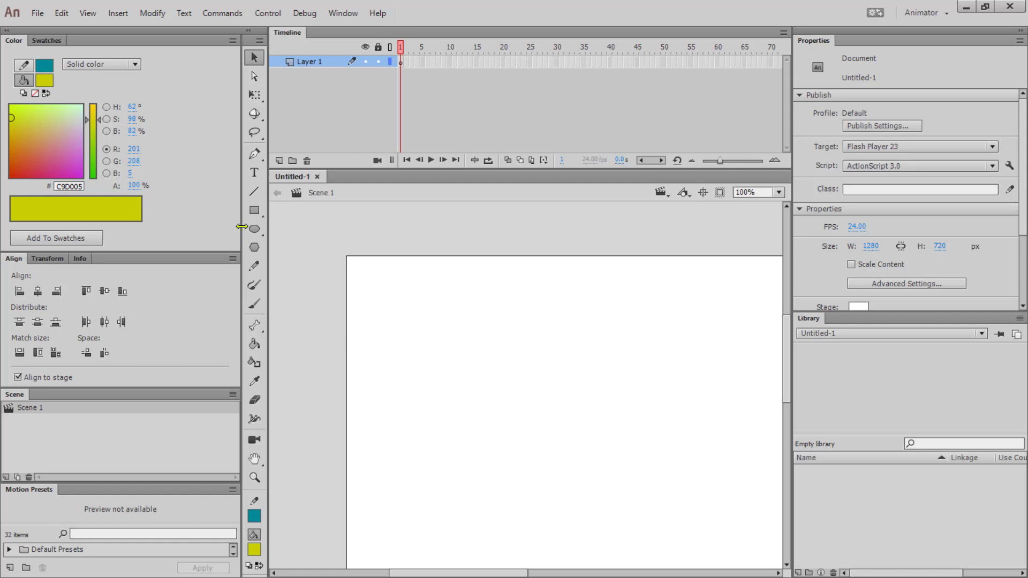
{"action": "left_click_drag", "start_coordinate": [240, 227], "coordinate": [171, 224]}
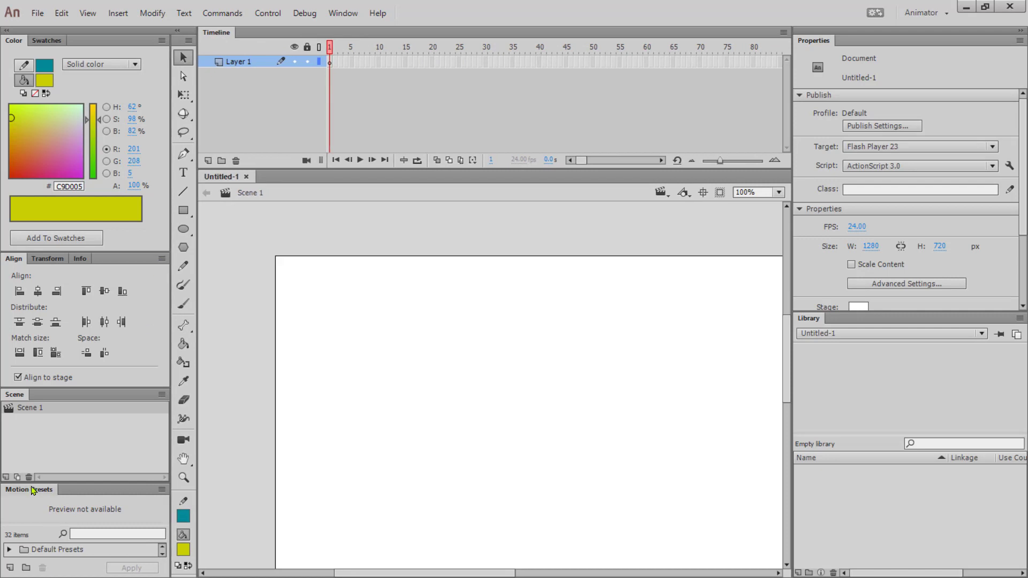
Group the Motion Presets panel with Scene and the Library panel with Properties
{"action": "left_click_drag", "start_coordinate": [34, 490], "coordinate": [63, 399]}
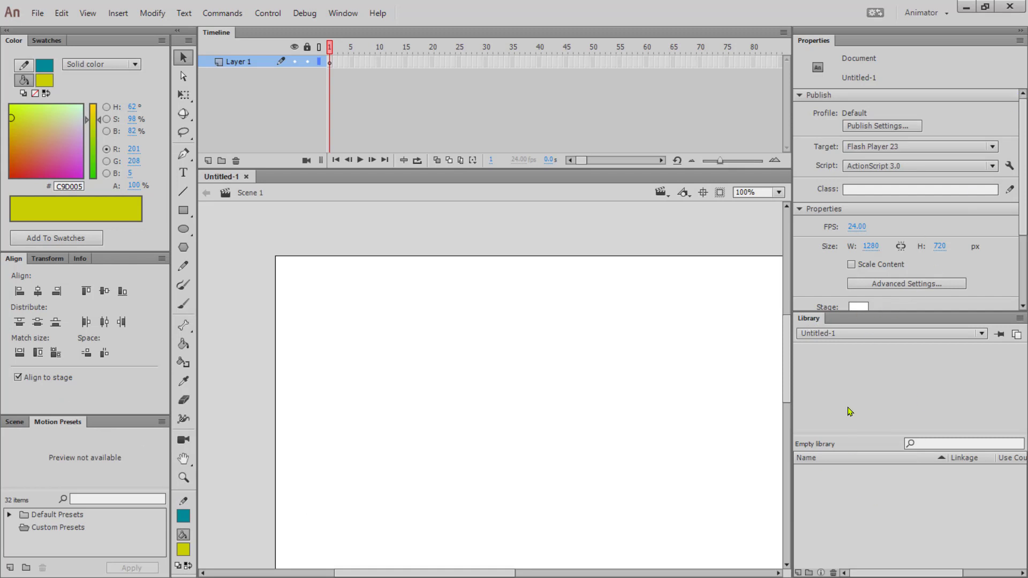
{"action": "left_click_drag", "start_coordinate": [812, 321], "coordinate": [858, 46]}
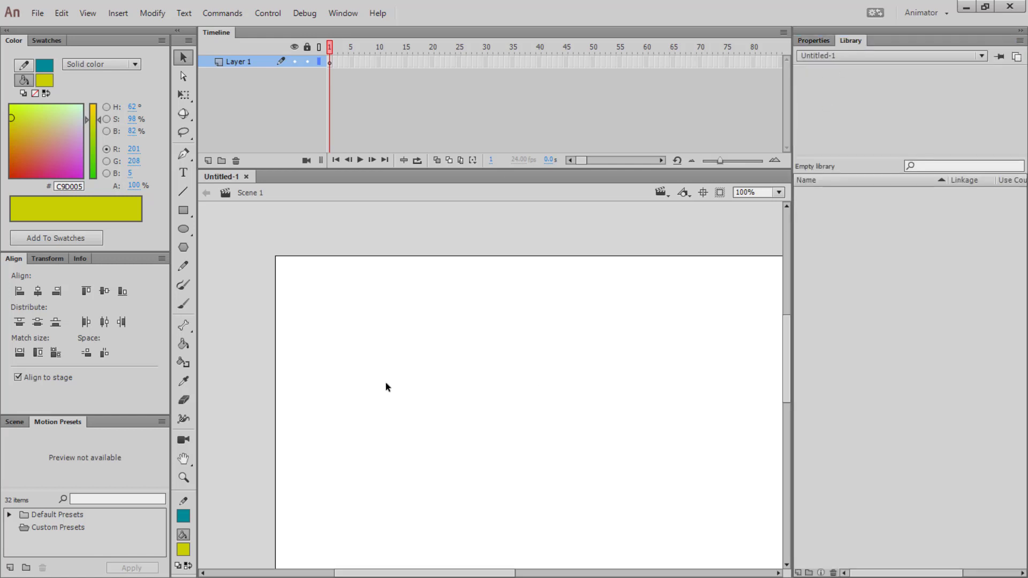
Import Shapes.png from the desktop onto the stage, shrinking the program window to reach the file and maximizing it again
{"action": "left_click", "coordinate": [779, 192]}
{"action": "left_click", "coordinate": [775, 209]}
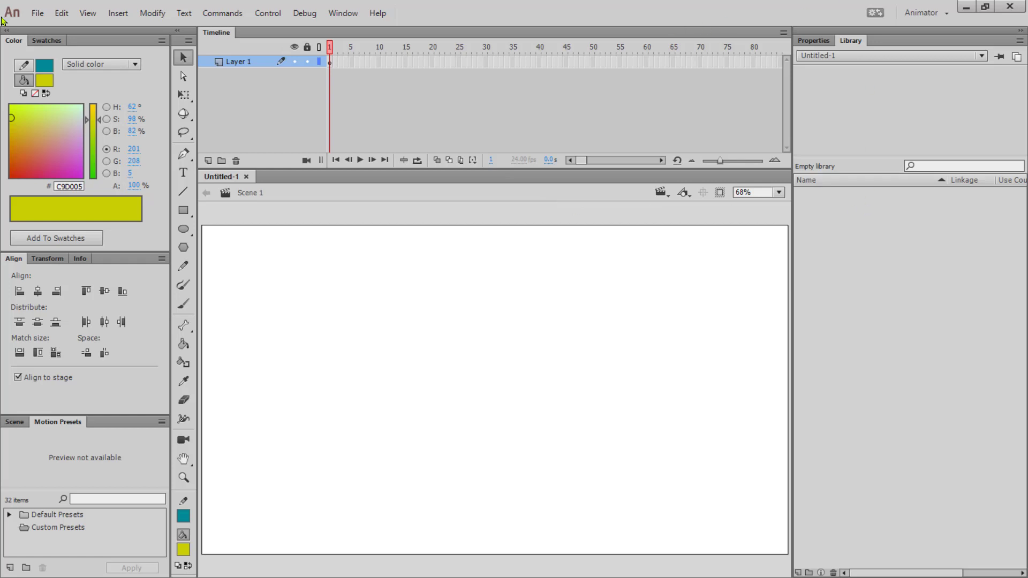
{"action": "left_click", "coordinate": [37, 15]}
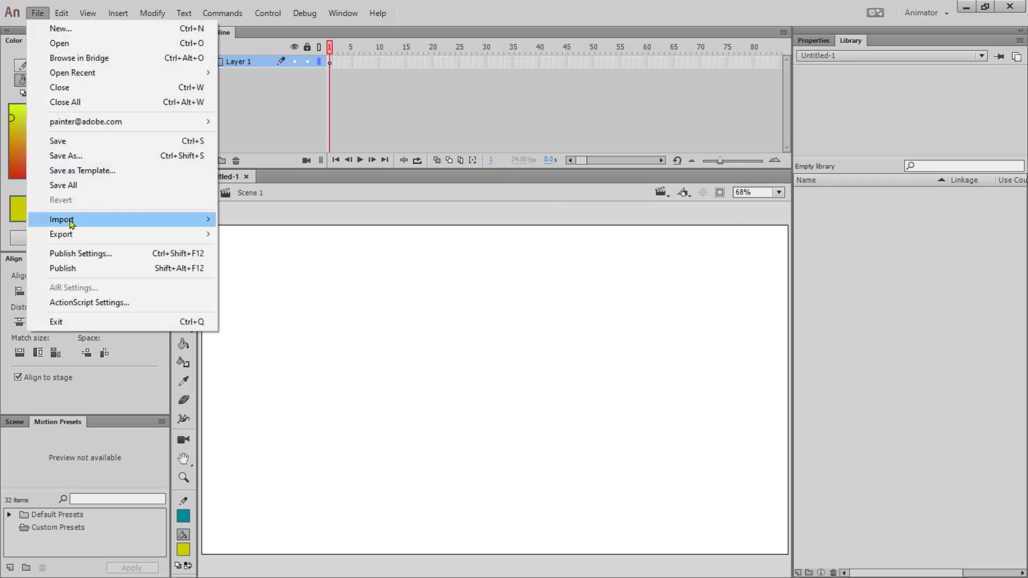
{"action": "mouse_move", "coordinate": [211, 220]}
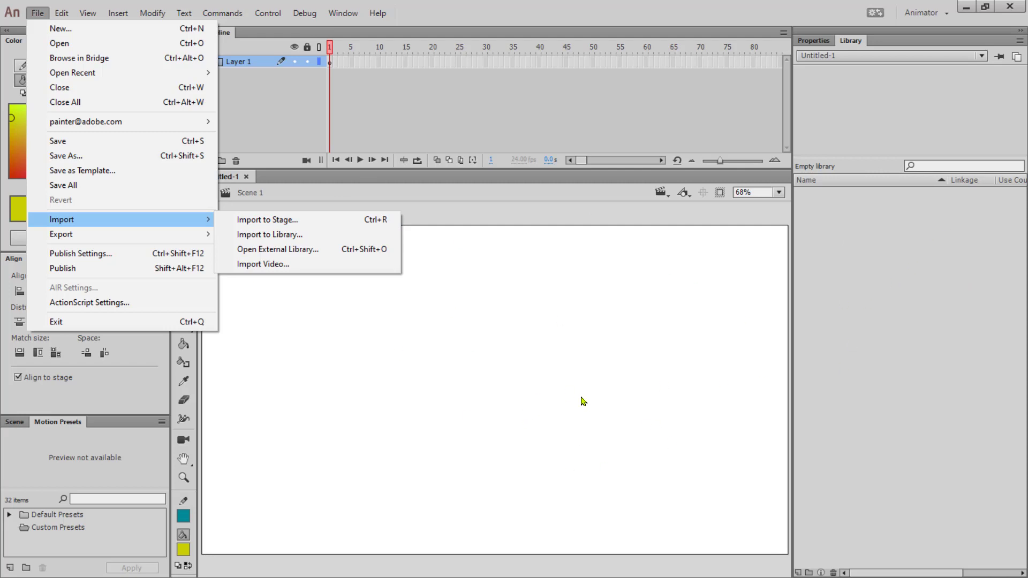
{"action": "left_click", "coordinate": [469, 18]}
{"action": "left_click_drag", "start_coordinate": [469, 17], "coordinate": [472, 78]}
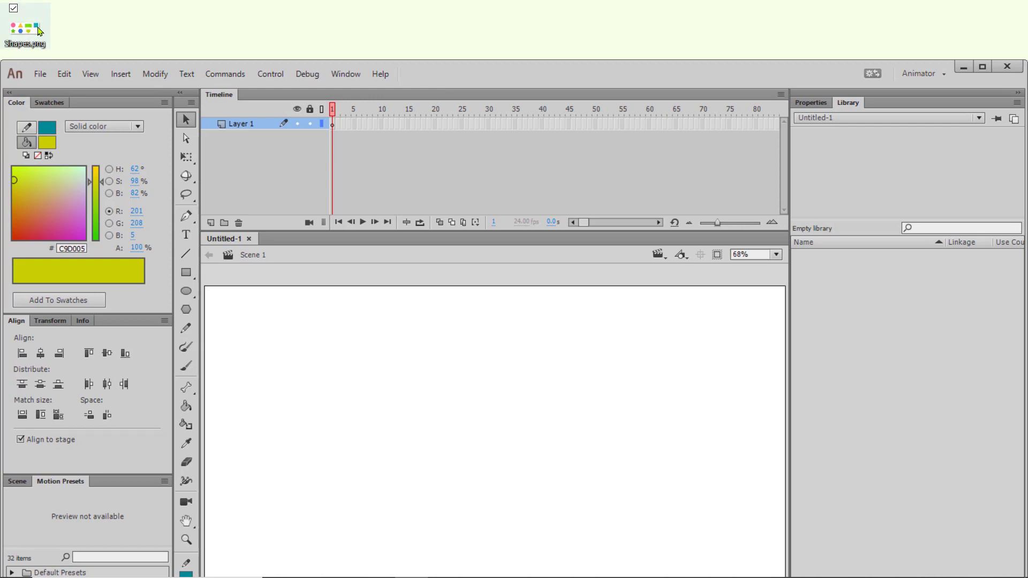
{"action": "left_click_drag", "start_coordinate": [24, 30], "coordinate": [507, 380]}
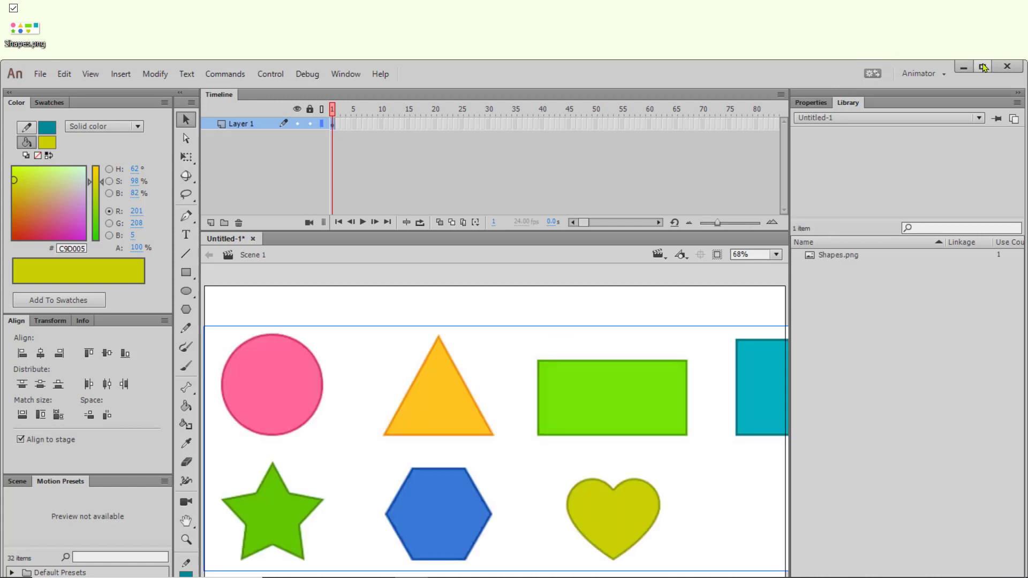
{"action": "left_click", "coordinate": [983, 67]}
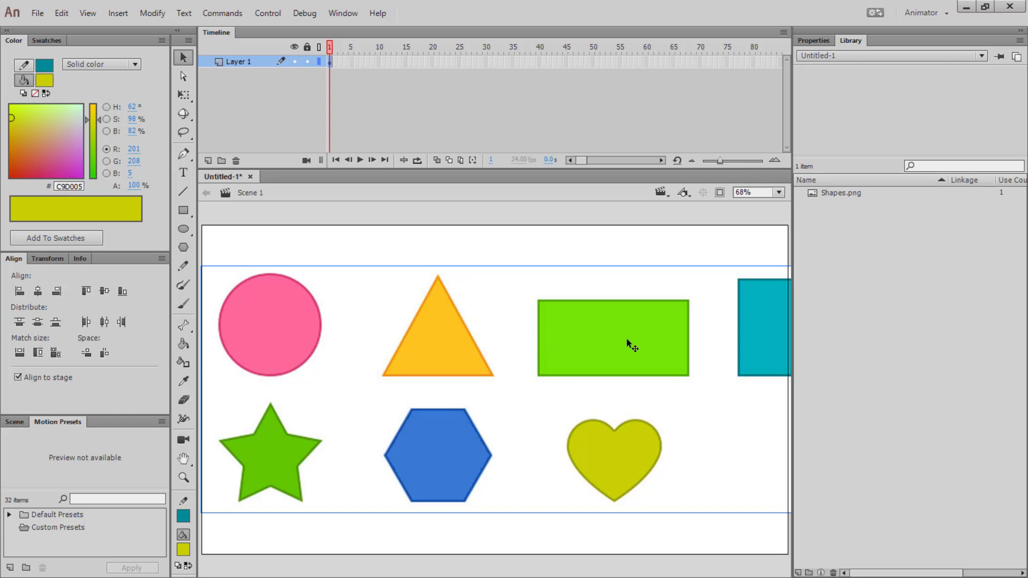
Scale the Shapes.png image down slightly about its center with Free Transform, and squash its height
{"action": "left_click", "coordinate": [182, 96]}
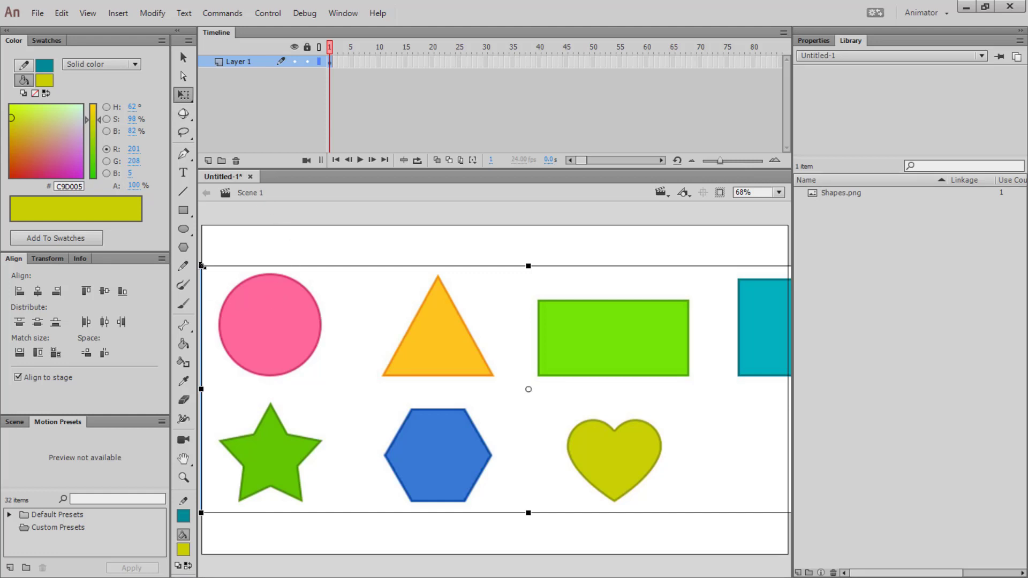
{"action": "mouse_move", "coordinate": [202, 265]}
{"action": "left_mouse_down"}
{"action": "mouse_move", "coordinate": [271, 300]}
{"action": "mouse_move", "coordinate": [245, 273]}
{"action": "mouse_move", "coordinate": [253, 278]}
{"action": "mouse_move", "coordinate": [219, 272]}
{"action": "left_mouse_up"}
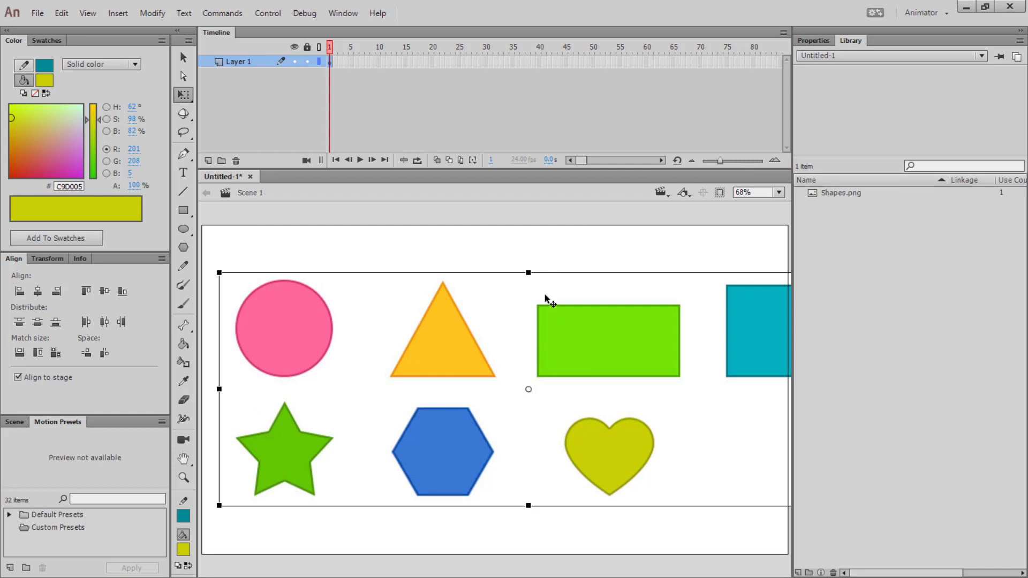
{"action": "left_click_drag", "start_coordinate": [528, 272], "coordinate": [528, 301]}
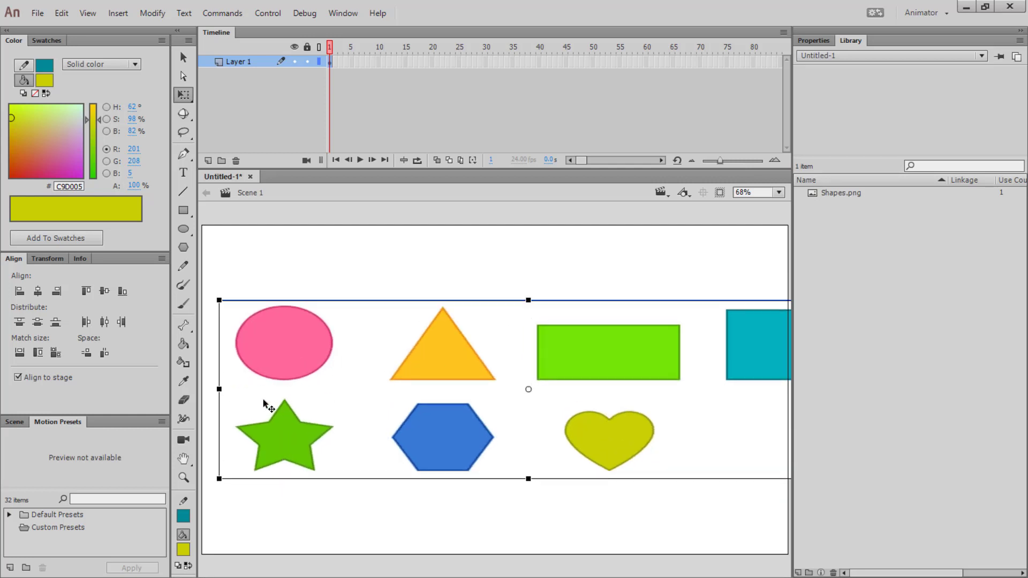
Try squashing the Shapes.png image's width about its center, and undo both the width and the height squash
{"action": "left_click_drag", "start_coordinate": [219, 389], "coordinate": [484, 413]}
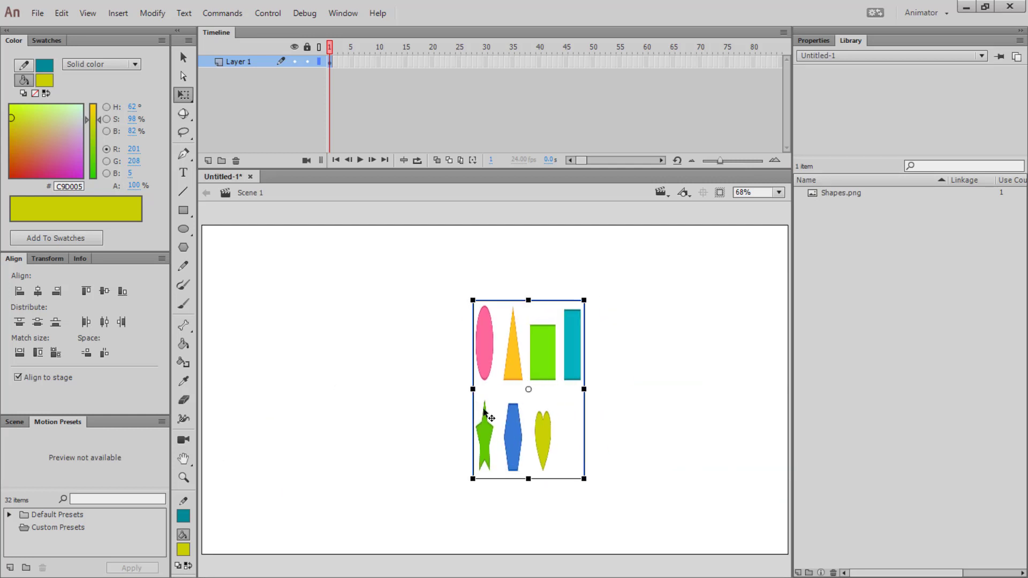
{"action": "key", "text": "ctrl+z"}
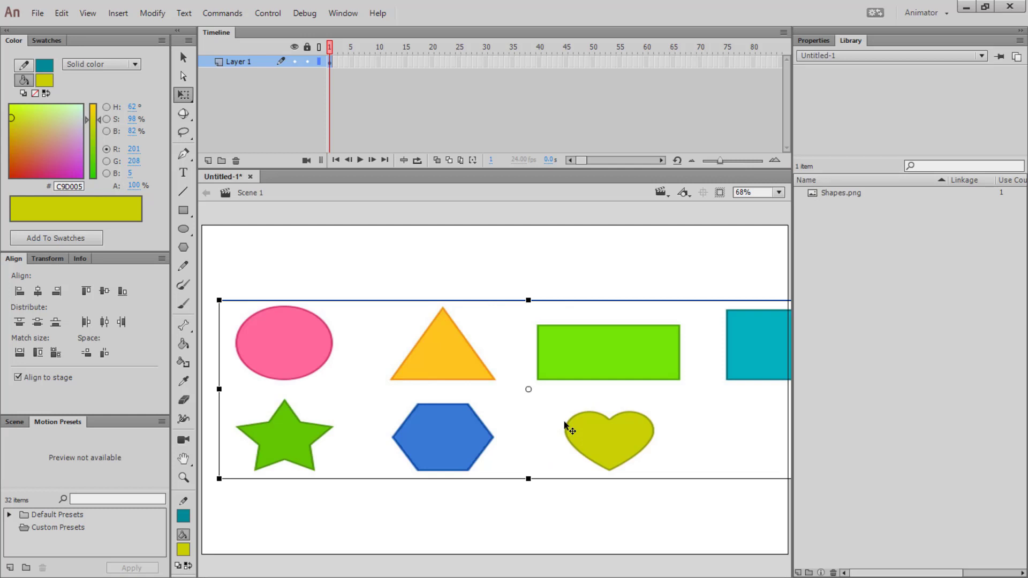
{"action": "key", "text": "ctrl+z"}
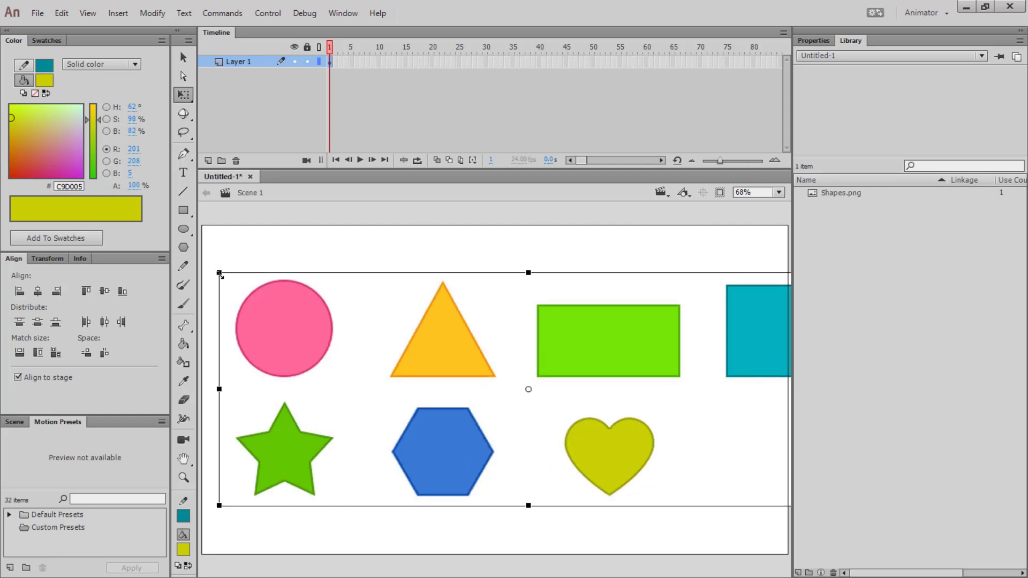
Scale the Shapes.png image down slightly about its center, keeping its proportions, and center it horizontally and vertically on the stage
{"action": "mouse_move", "coordinate": [220, 274]}
{"action": "left_mouse_down"}
{"action": "mouse_move", "coordinate": [264, 304]}
{"action": "mouse_move", "coordinate": [391, 349]}
{"action": "mouse_move", "coordinate": [277, 292]}
{"action": "mouse_move", "coordinate": [374, 294]}
{"action": "mouse_move", "coordinate": [289, 293]}
{"action": "mouse_move", "coordinate": [335, 282]}
{"action": "mouse_move", "coordinate": [408, 339]}
{"action": "mouse_move", "coordinate": [216, 259]}
{"action": "mouse_move", "coordinate": [234, 267]}
{"action": "left_mouse_up"}
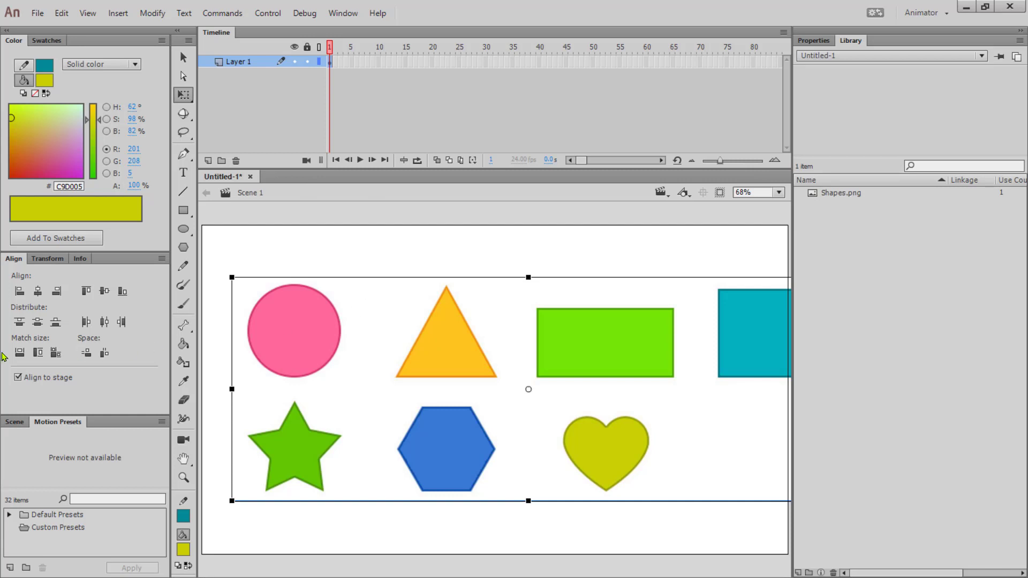
{"action": "left_click", "coordinate": [37, 292]}
{"action": "left_click", "coordinate": [105, 291]}
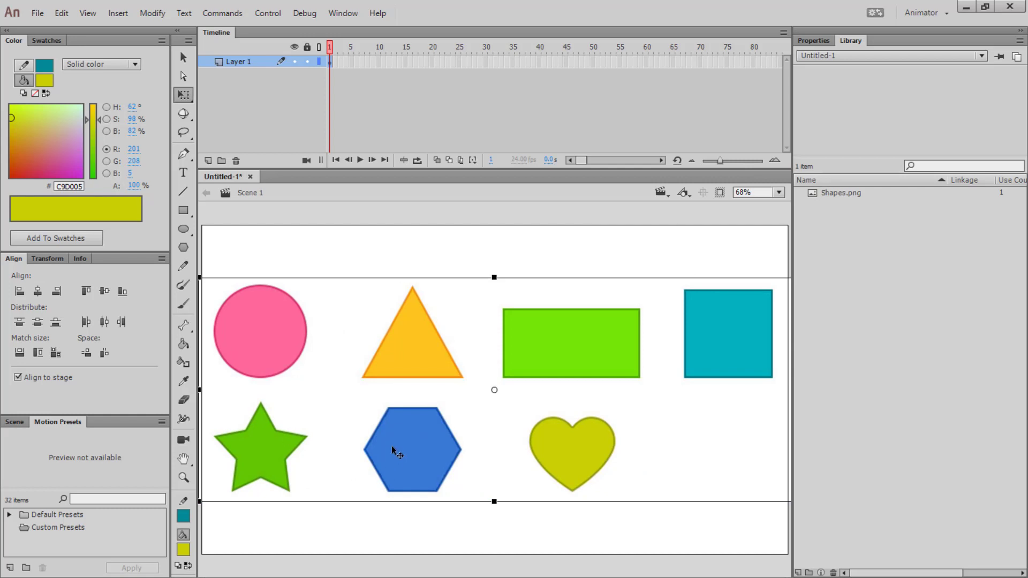
Rename Layer 1 as Picture and lock it
{"action": "double_click", "coordinate": [238, 63]}
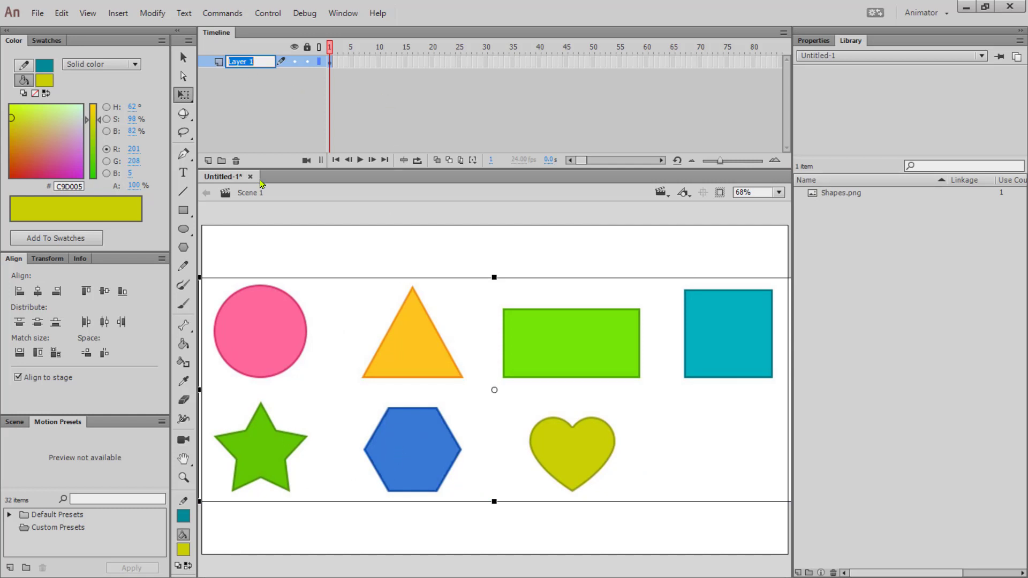
{"action": "type", "text": "Picture"}
{"action": "key", "text": "Return"}
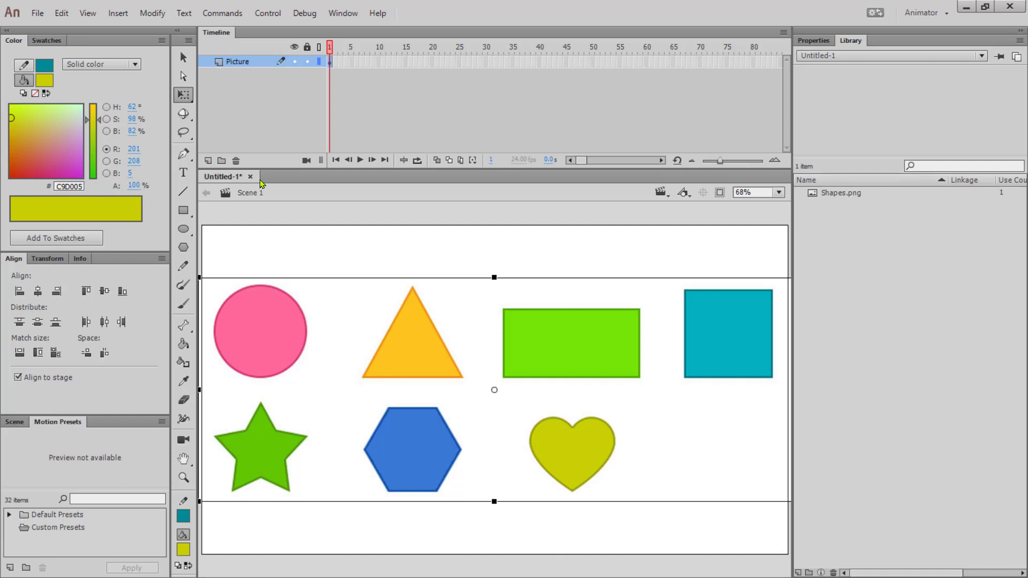
{"action": "left_click", "coordinate": [307, 62]}
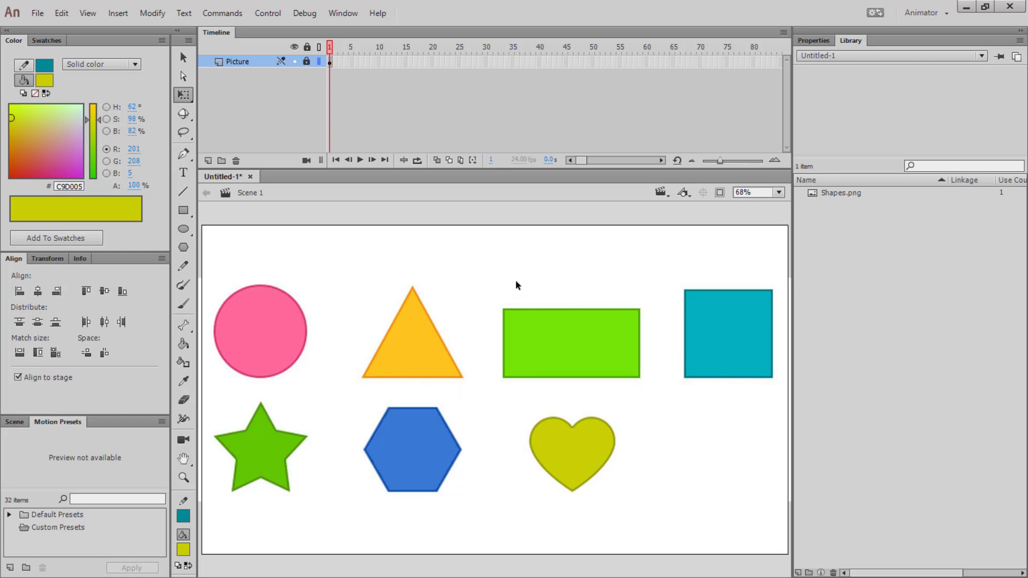
Add a new layer above Picture and name it 1
{"action": "left_click", "coordinate": [207, 161]}
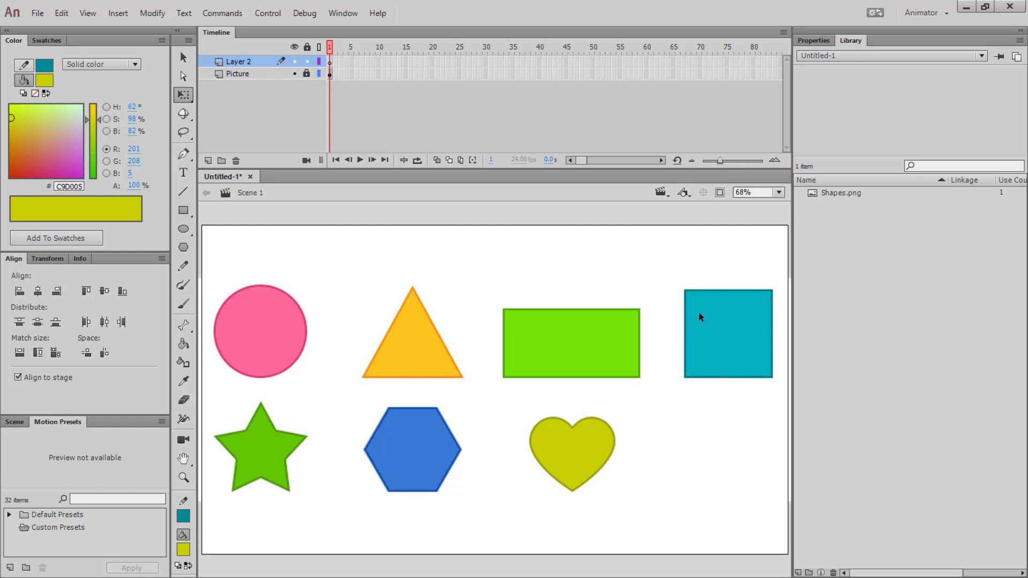
{"action": "double_click", "coordinate": [233, 63]}
{"action": "type", "text": "Kota"}
{"action": "key", "text": "BackSpace"}
{"action": "key", "text": "BackSpace"}
{"action": "key", "text": "BackSpace"}
{"action": "key", "text": "BackSpace"}
{"action": "key", "text": "Return"}
{"action": "left_click", "coordinate": [184, 213]}
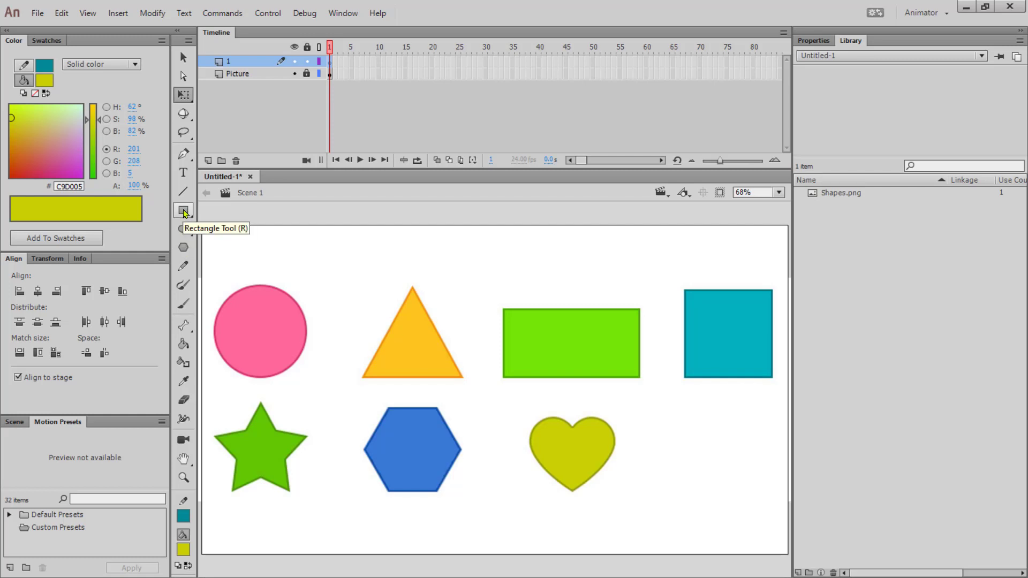
{"action": "left_click", "coordinate": [185, 213]}
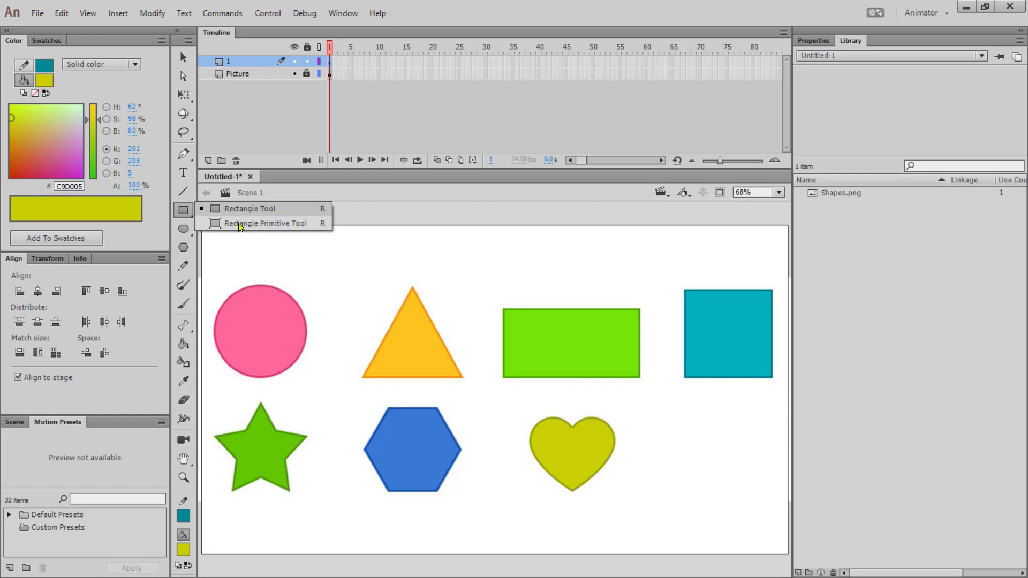
{"action": "left_click", "coordinate": [185, 230]}
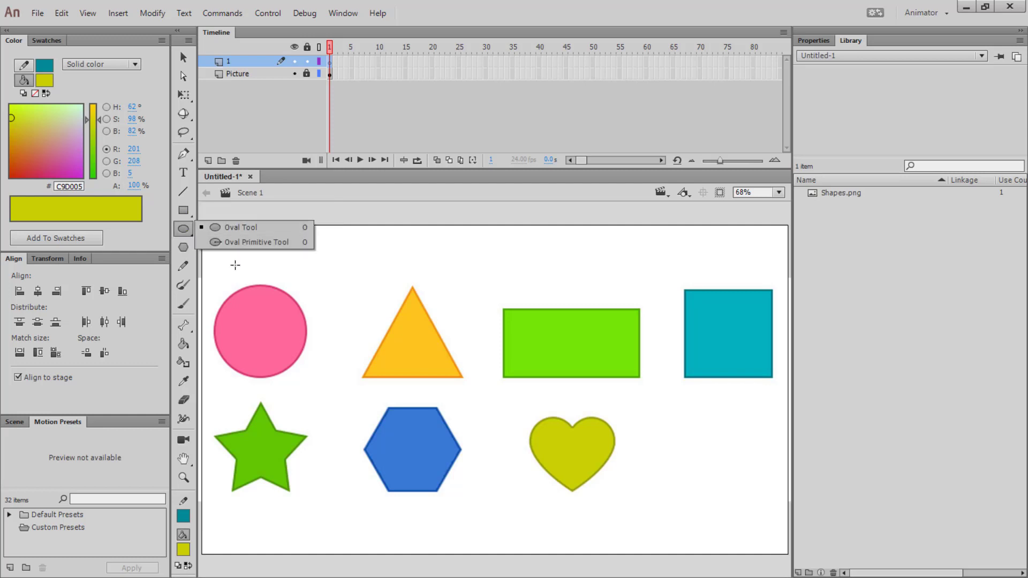
{"action": "left_click", "coordinate": [187, 249]}
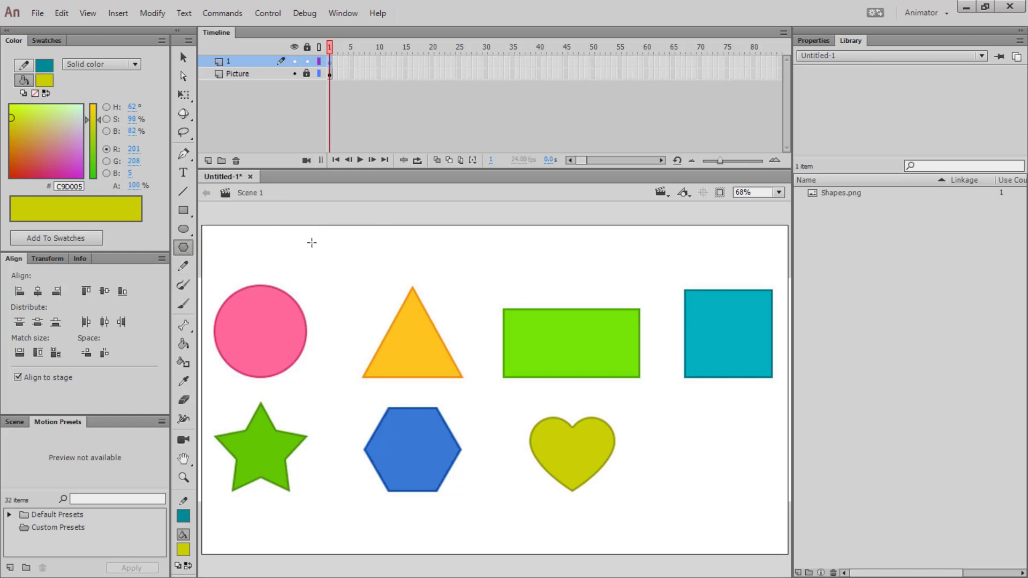
Draw a square with the Rectangle Tool on layer 1, tracing over the teal square of the picture
{"action": "left_click", "coordinate": [184, 215]}
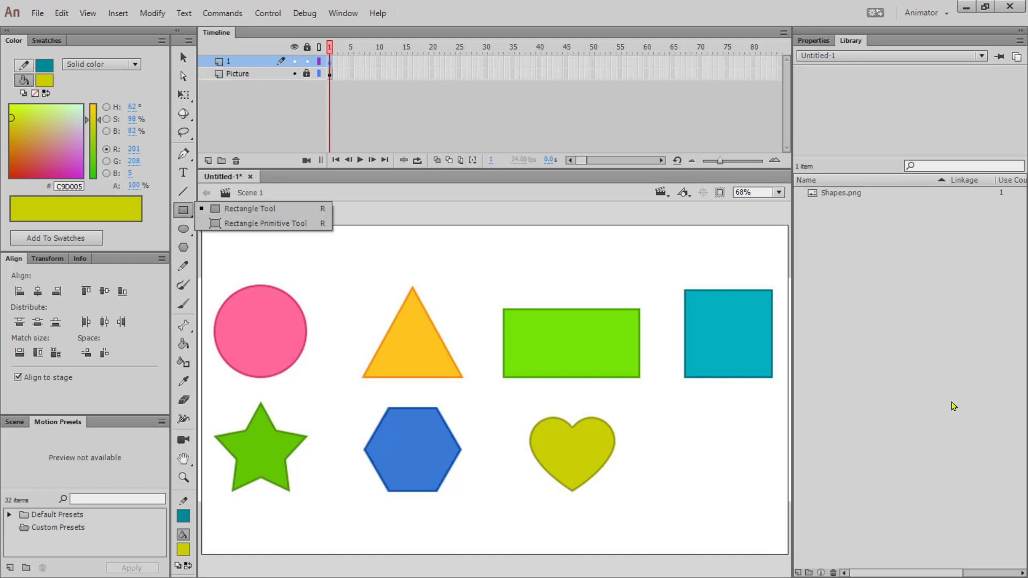
{"action": "left_click", "coordinate": [249, 209]}
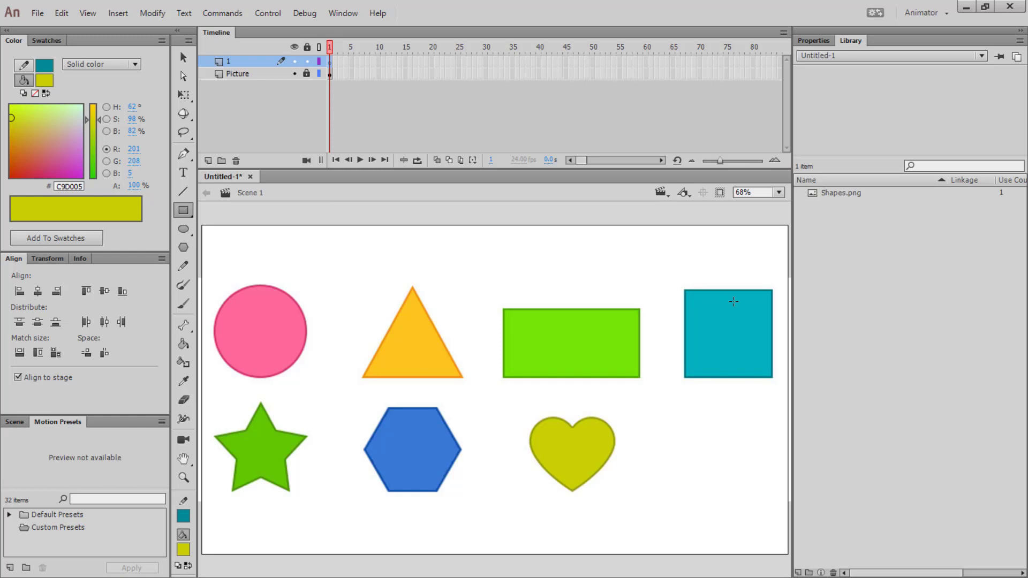
{"action": "left_click_drag", "start_coordinate": [688, 292], "coordinate": [773, 378]}
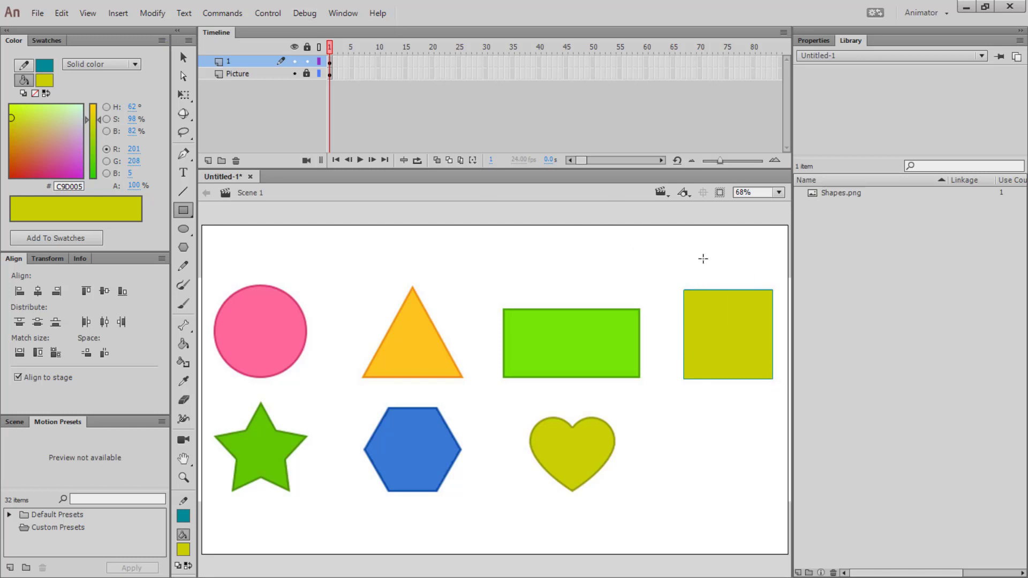
Select the drawn square's fill and stroke and nudge it right and up to line up with the teal square underneath
{"action": "left_click", "coordinate": [183, 57]}
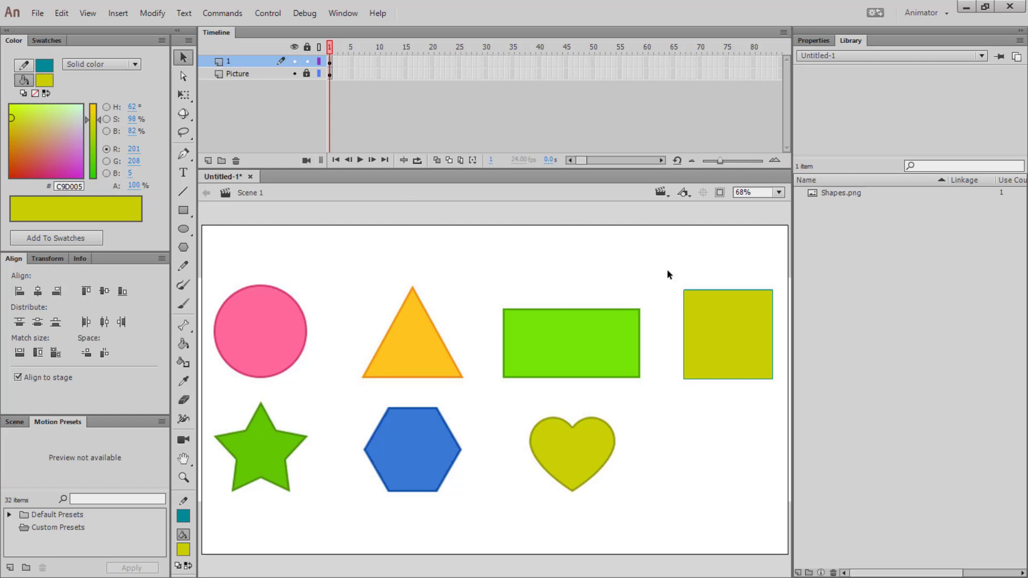
{"action": "left_click_drag", "start_coordinate": [667, 269], "coordinate": [784, 408]}
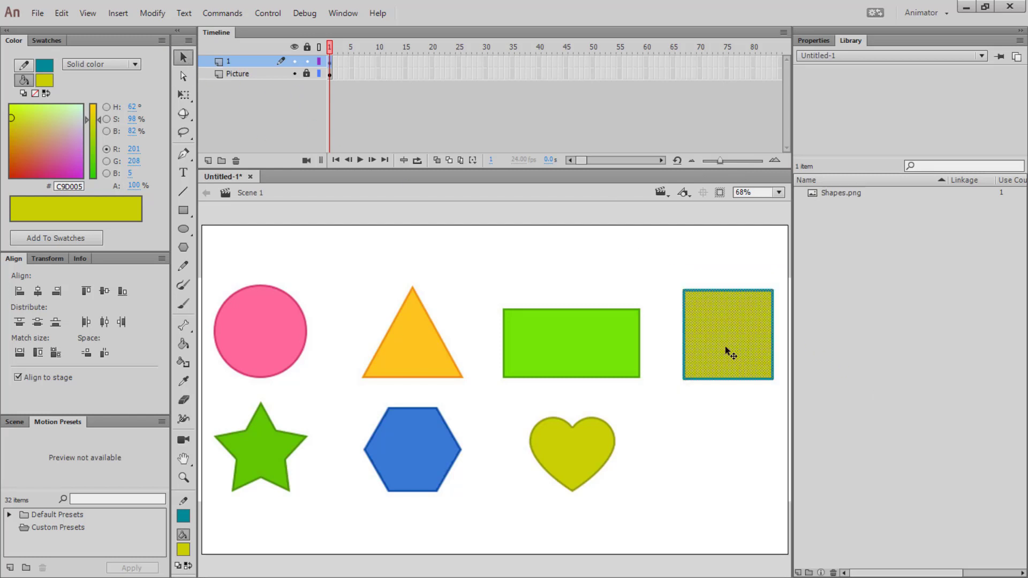
{"action": "key", "text": "Right"}
{"action": "key", "text": "Right"}
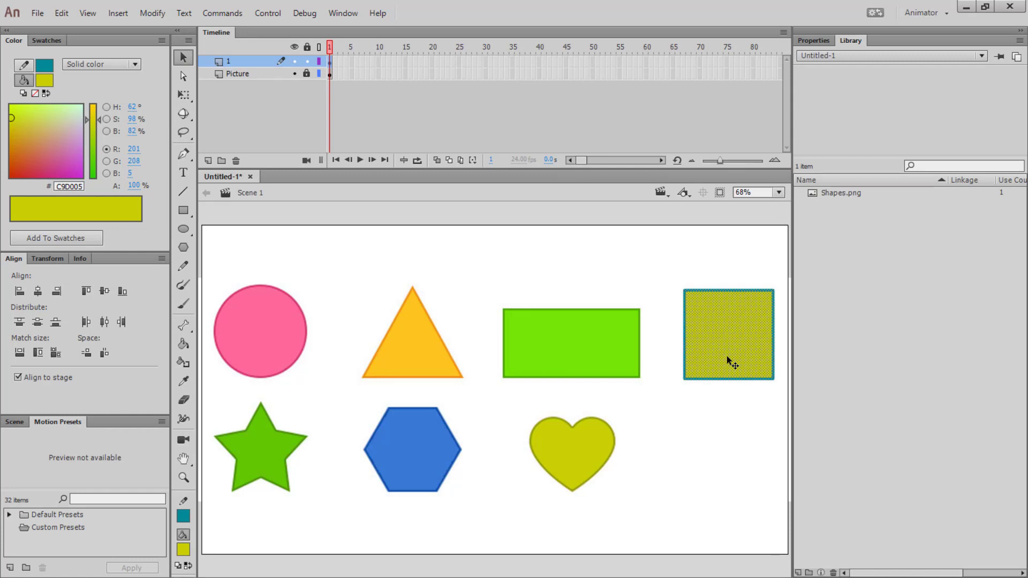
{"action": "key", "text": "shift+Right"}
{"action": "key", "text": "shift+Left"}
{"action": "key", "text": "shift+Right"}
{"action": "key", "text": "shift+Left"}
{"action": "key", "text": "Left"}
{"action": "key", "text": "Left"}
{"action": "key", "text": "Right"}
{"action": "key", "text": "Right"}
{"action": "key", "text": "Up"}
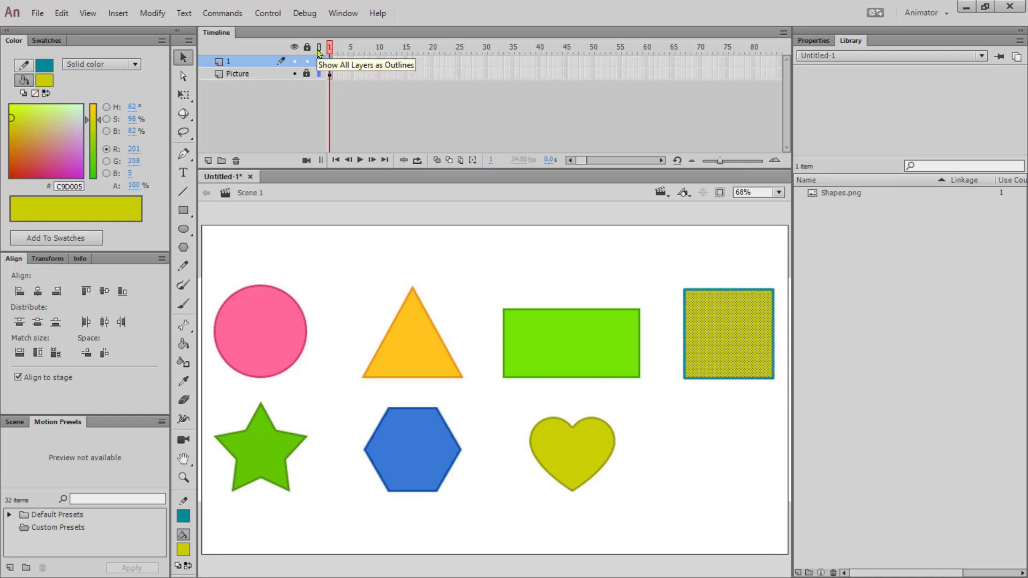
Show layer 1 as outlines to check the drawn square against the teal one, and restore its normal display
{"action": "left_click", "coordinate": [320, 63]}
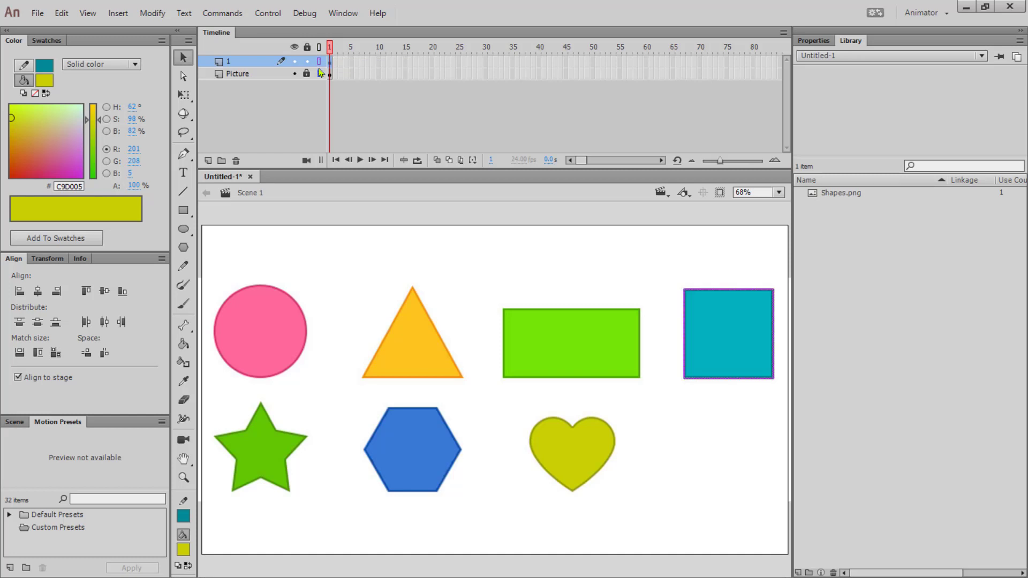
{"action": "left_click", "coordinate": [734, 427]}
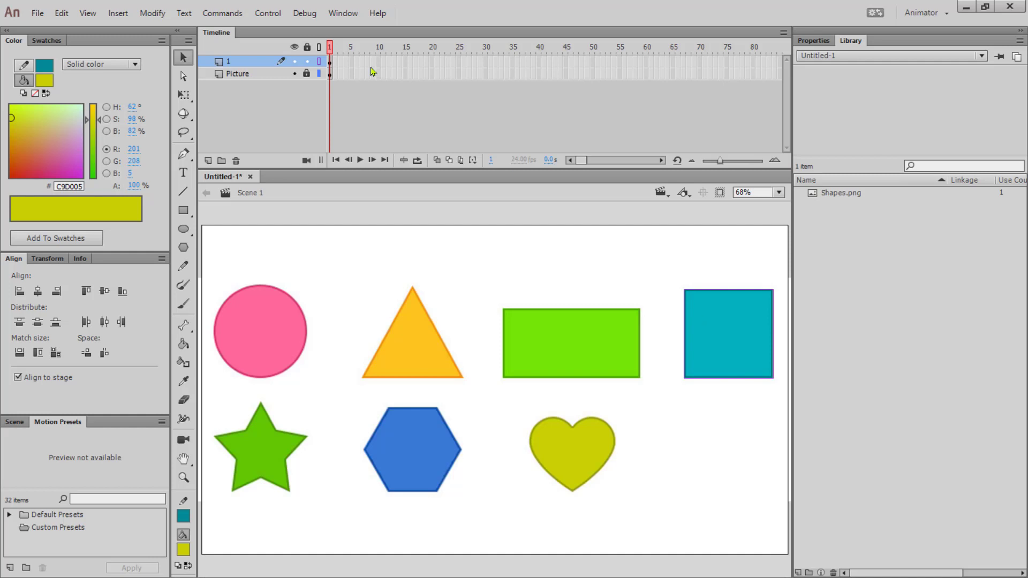
{"action": "left_click", "coordinate": [319, 62]}
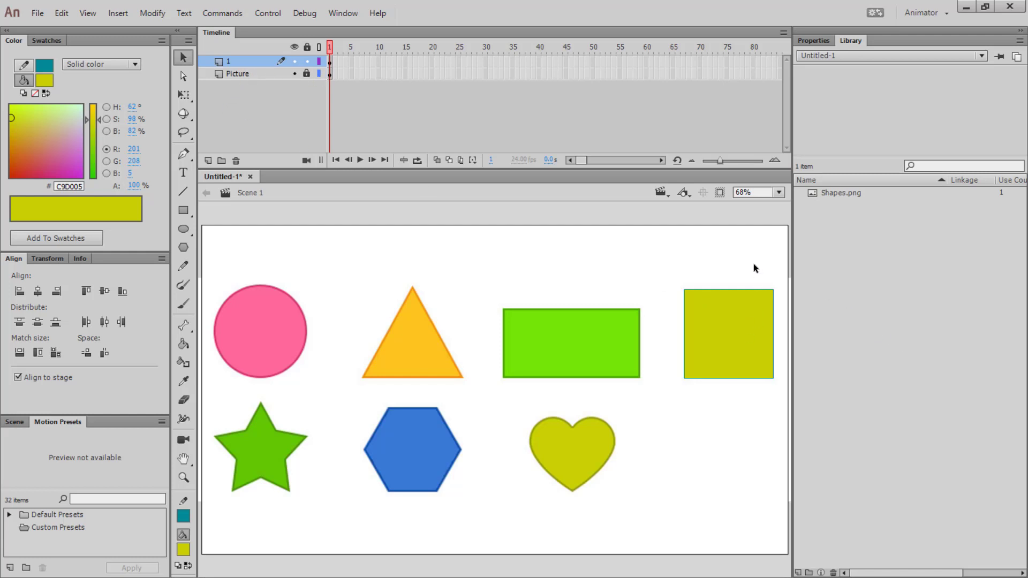
Unlock the Picture layer and set the drawn square's fill to #74E406, sampled from the green rectangle
{"action": "left_click", "coordinate": [307, 74]}
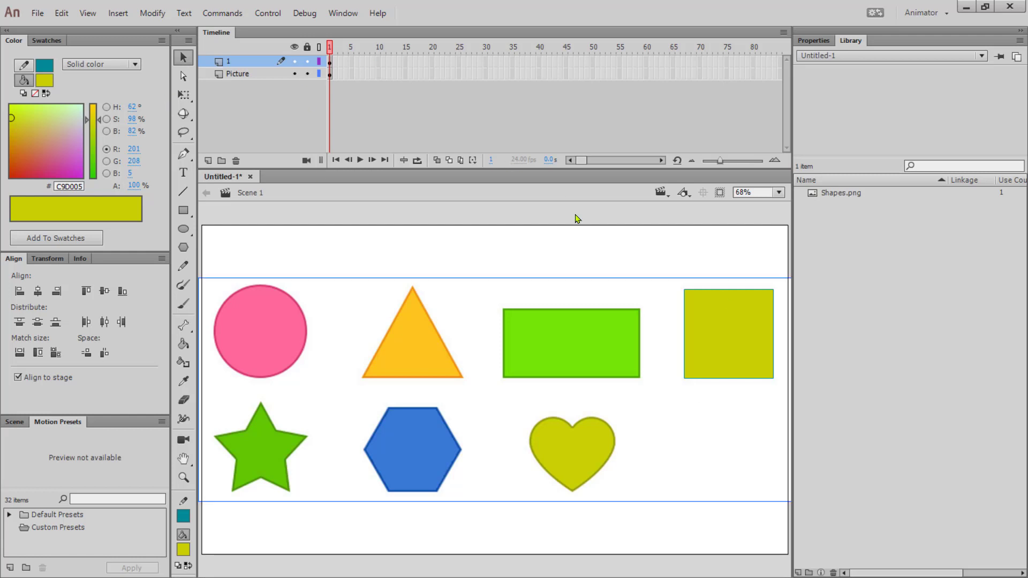
{"action": "left_click", "coordinate": [717, 333]}
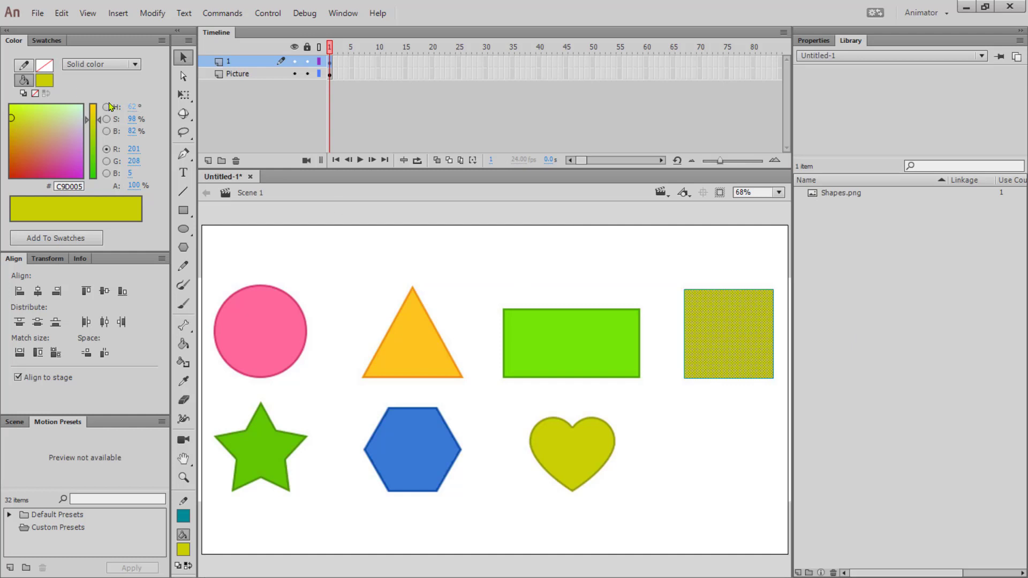
{"action": "left_click", "coordinate": [44, 82]}
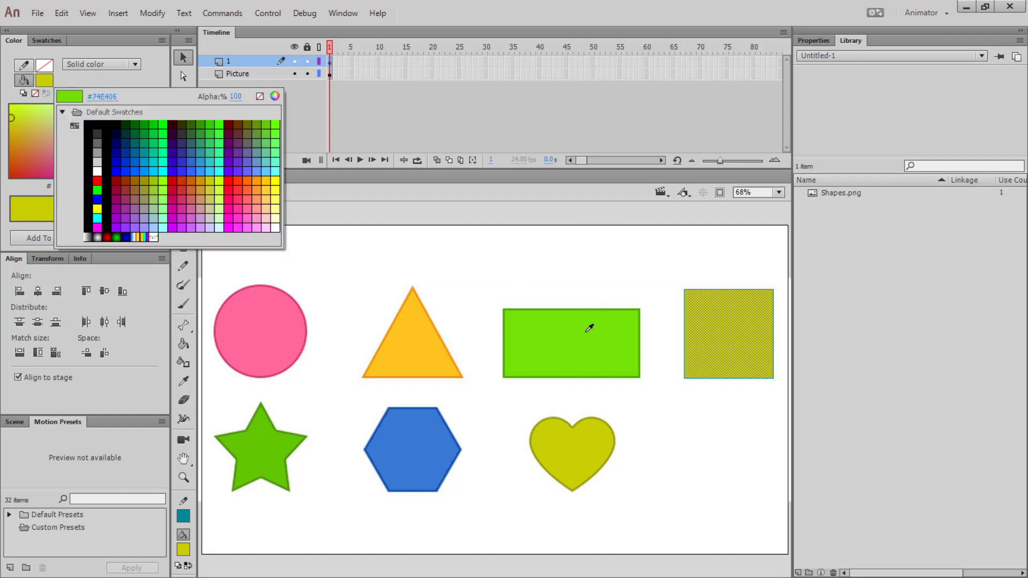
{"action": "left_click", "coordinate": [586, 335]}
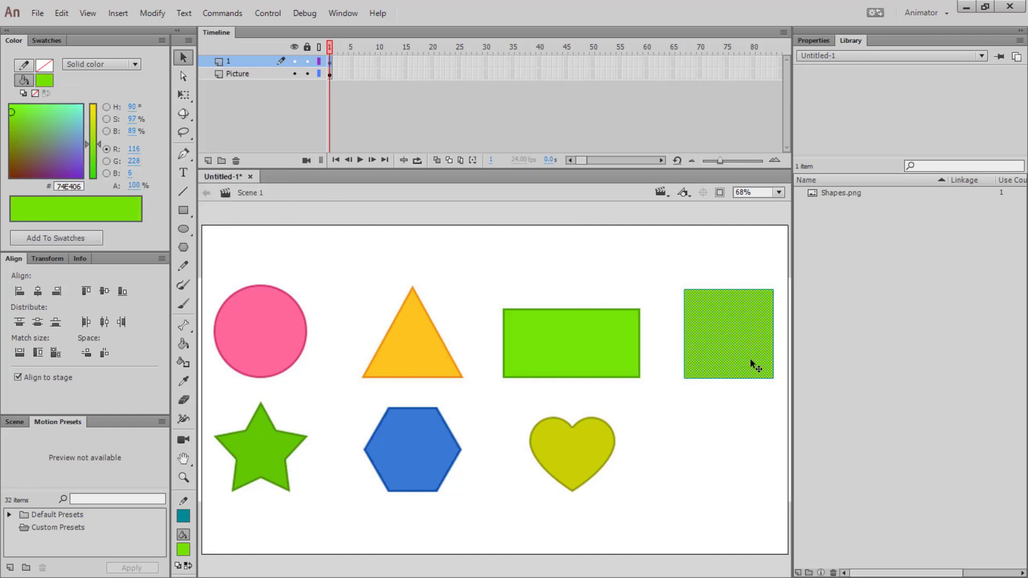
Lock the Picture layer again, sample a blank area of the stage as the drawn square's fill, and look at the default swatches
{"action": "left_click", "coordinate": [307, 74]}
{"action": "left_click", "coordinate": [45, 80]}
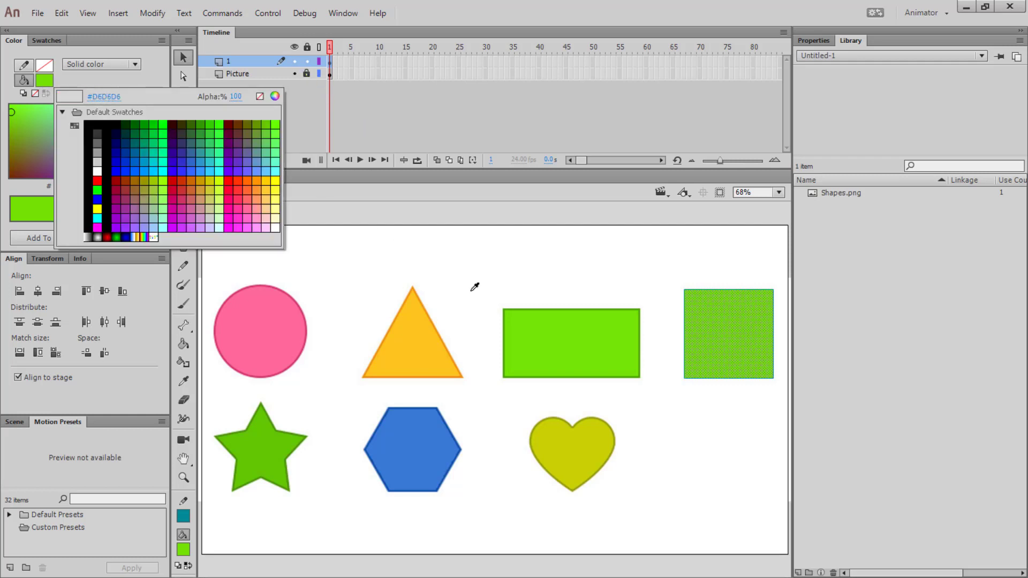
{"action": "left_click", "coordinate": [475, 287]}
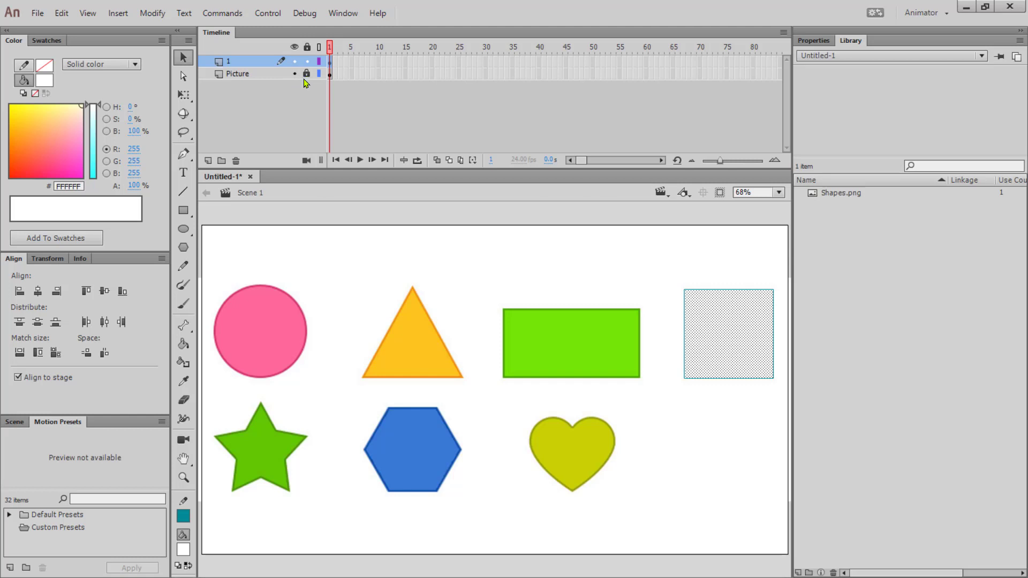
{"action": "left_click", "coordinate": [48, 41]}
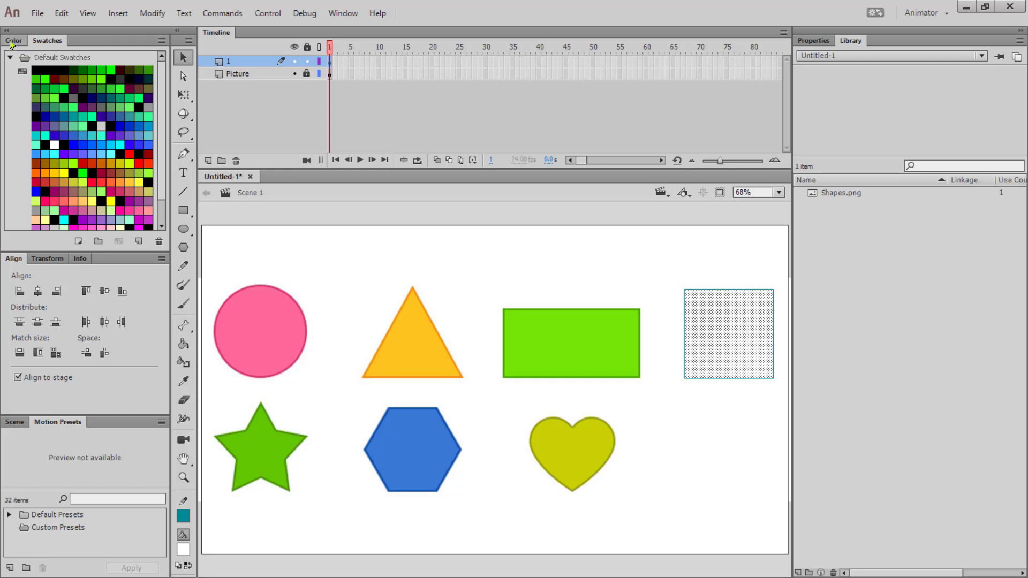
{"action": "left_click", "coordinate": [13, 41]}
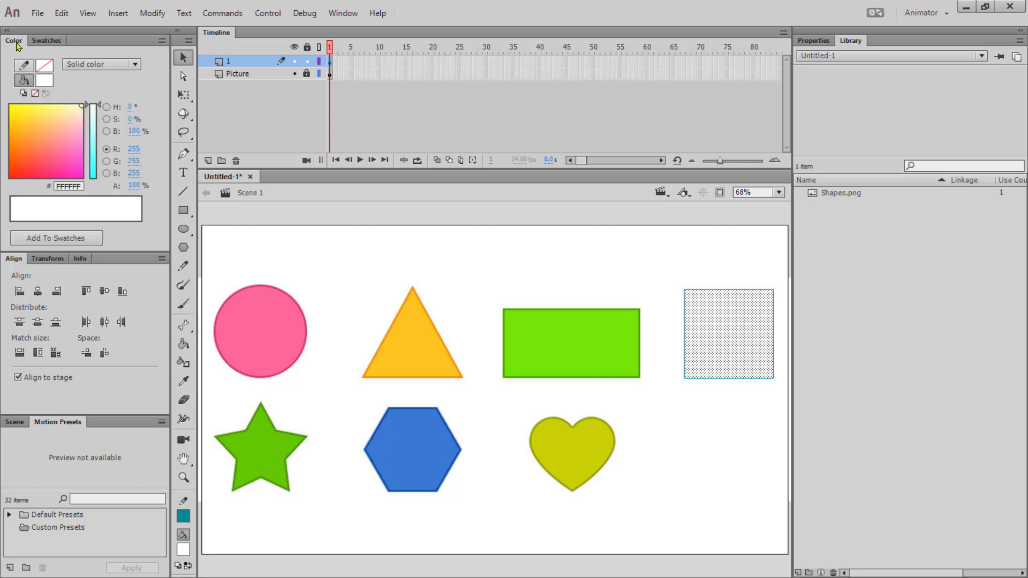
Add a new layer named Colours and move it between layer 1 and Picture
{"action": "left_click", "coordinate": [208, 162]}
{"action": "double_click", "coordinate": [238, 63]}
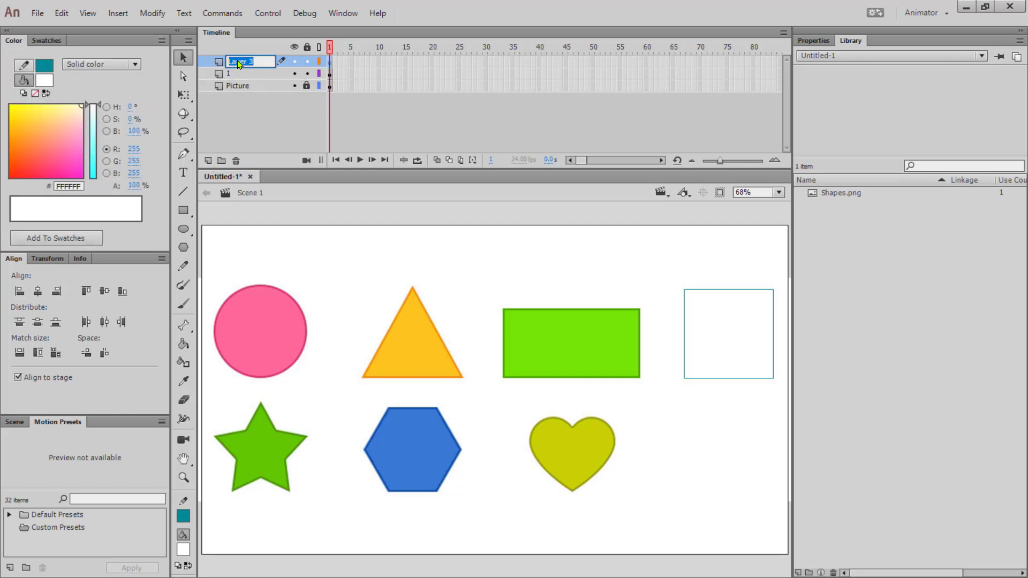
{"action": "type", "text": "Colours"}
{"action": "key", "text": "Return"}
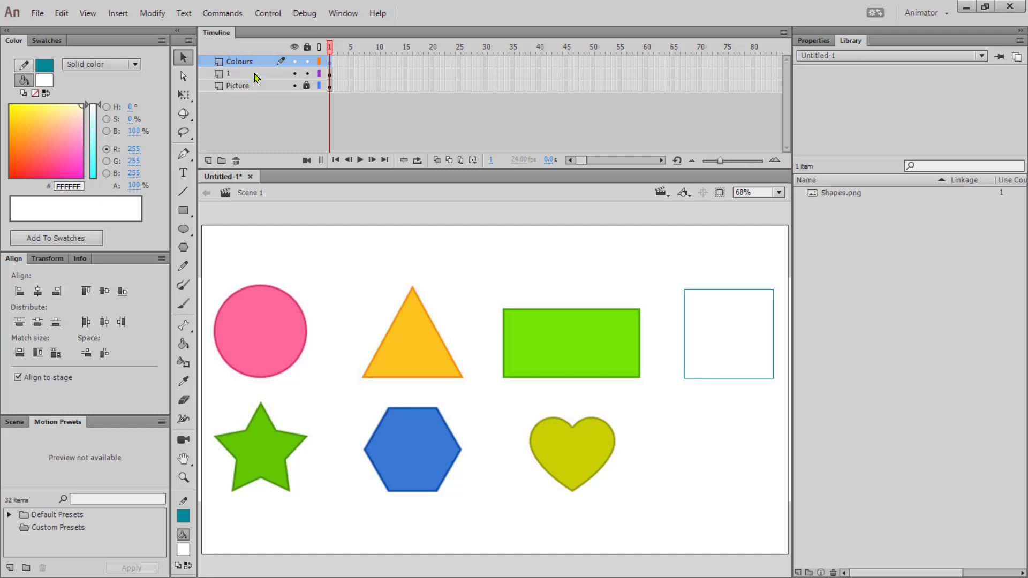
{"action": "left_click_drag", "start_coordinate": [249, 62], "coordinate": [237, 80]}
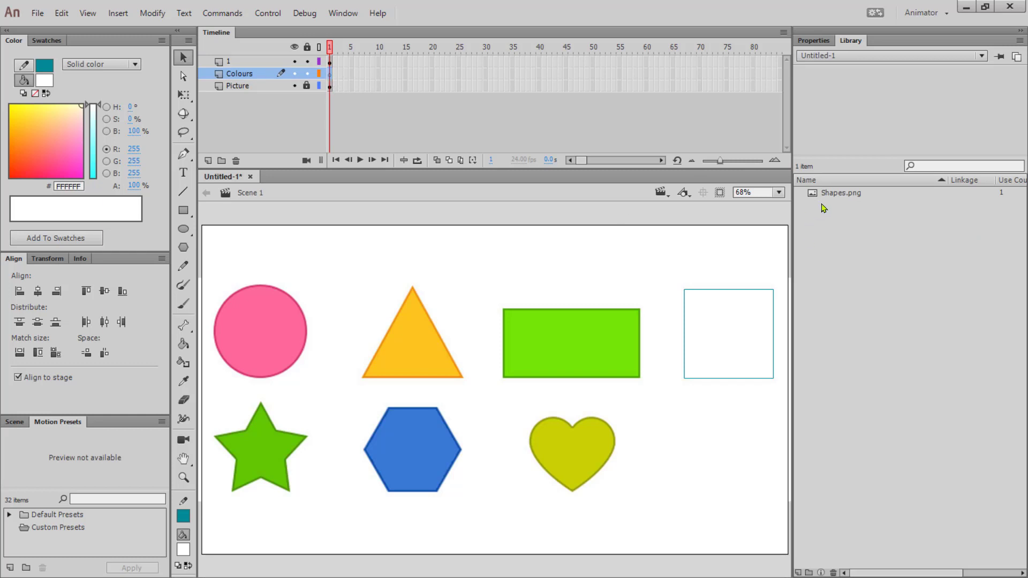
Place a second copy of Shapes.png on the Colours layer, scale it down and position it above the pink circle and orange triangle
{"action": "left_click_drag", "start_coordinate": [834, 193], "coordinate": [314, 252]}
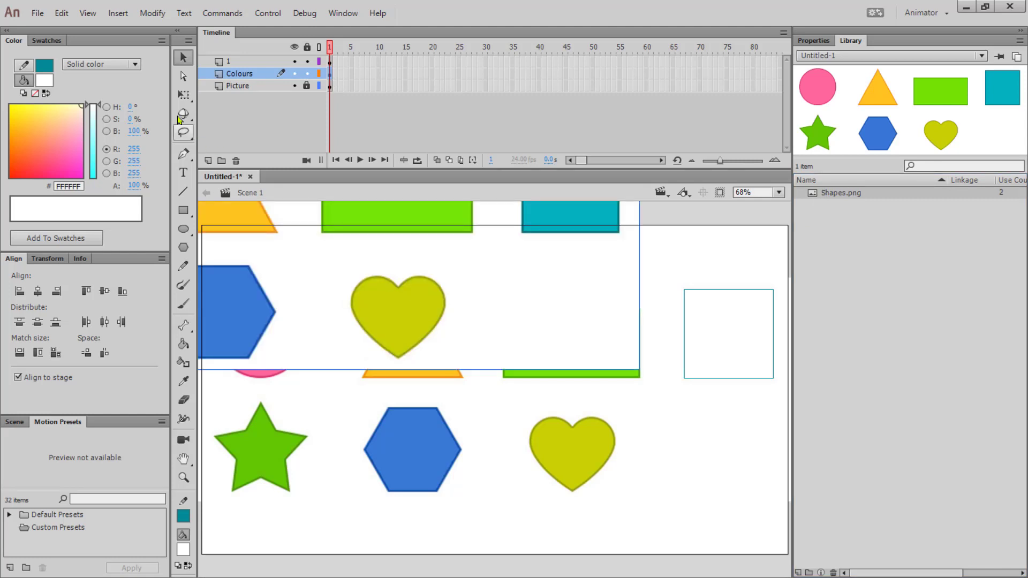
{"action": "left_click", "coordinate": [183, 95]}
{"action": "left_click_drag", "start_coordinate": [639, 370], "coordinate": [468, 270]}
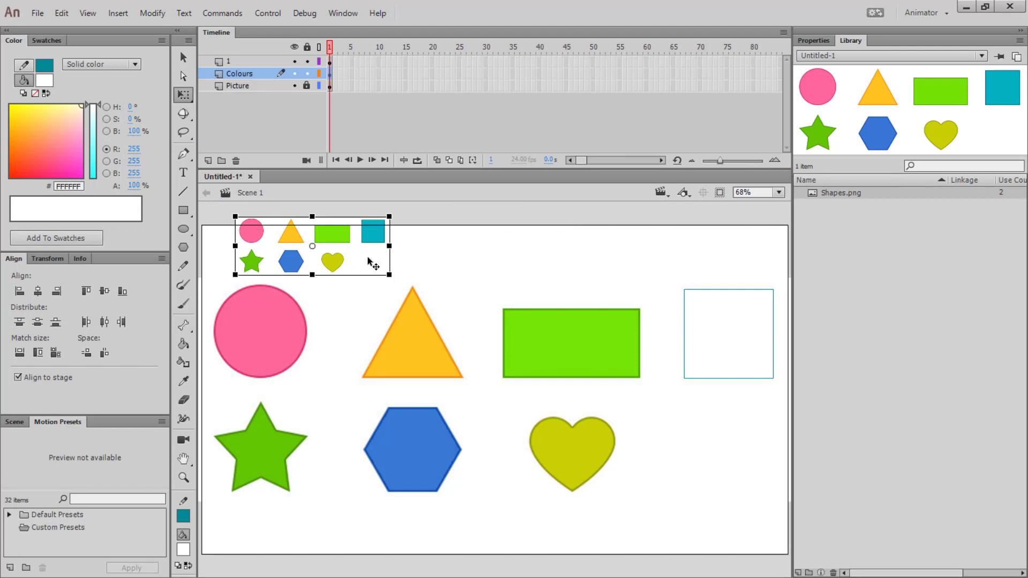
{"action": "left_click_drag", "start_coordinate": [372, 259], "coordinate": [349, 264]}
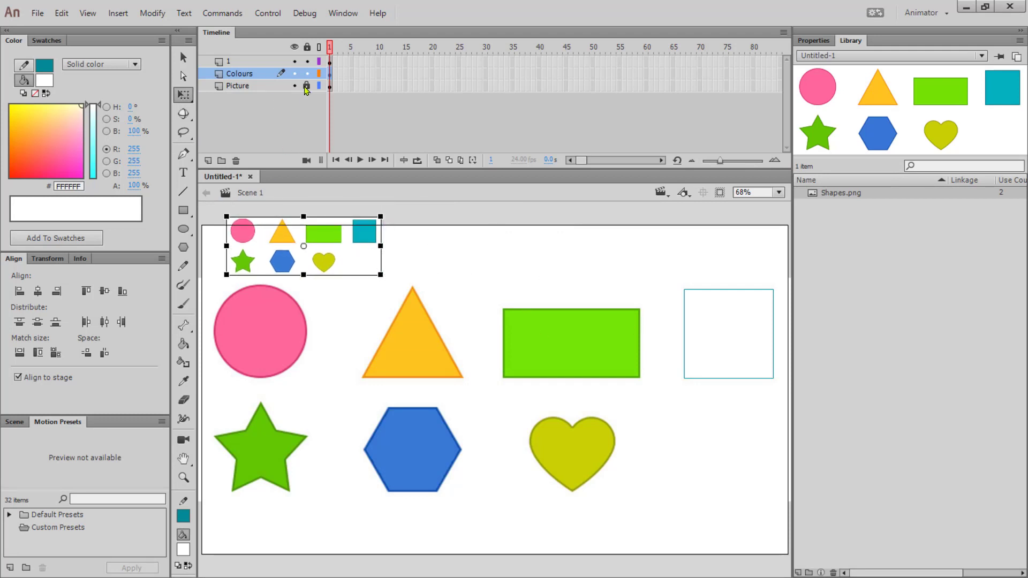
Set the drawn square's fill on layer 1 to #04B0BF, sampled from the teal square in the small reference copy
{"action": "left_click", "coordinate": [330, 62]}
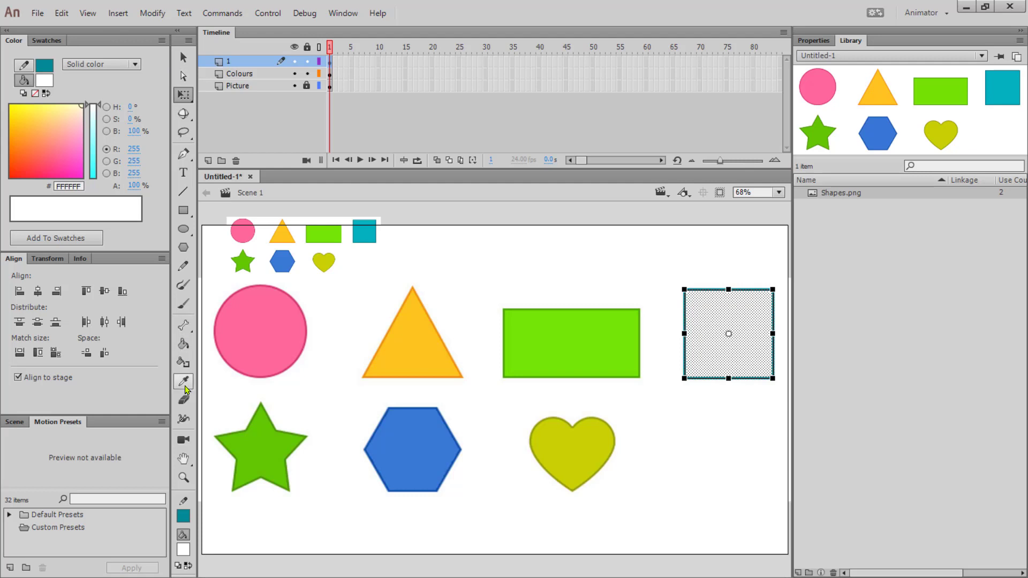
{"action": "left_click", "coordinate": [44, 81]}
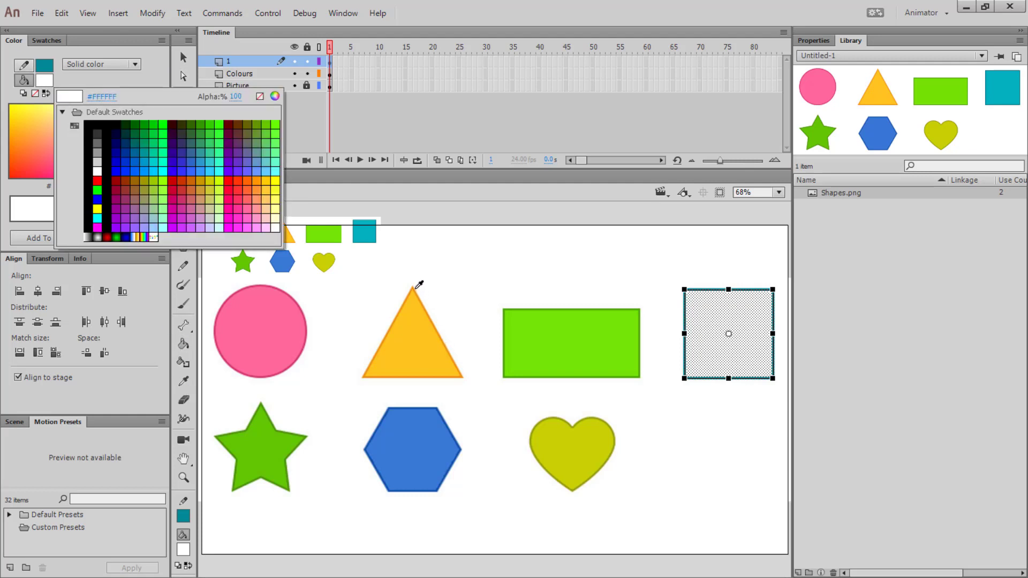
{"action": "left_click", "coordinate": [363, 234]}
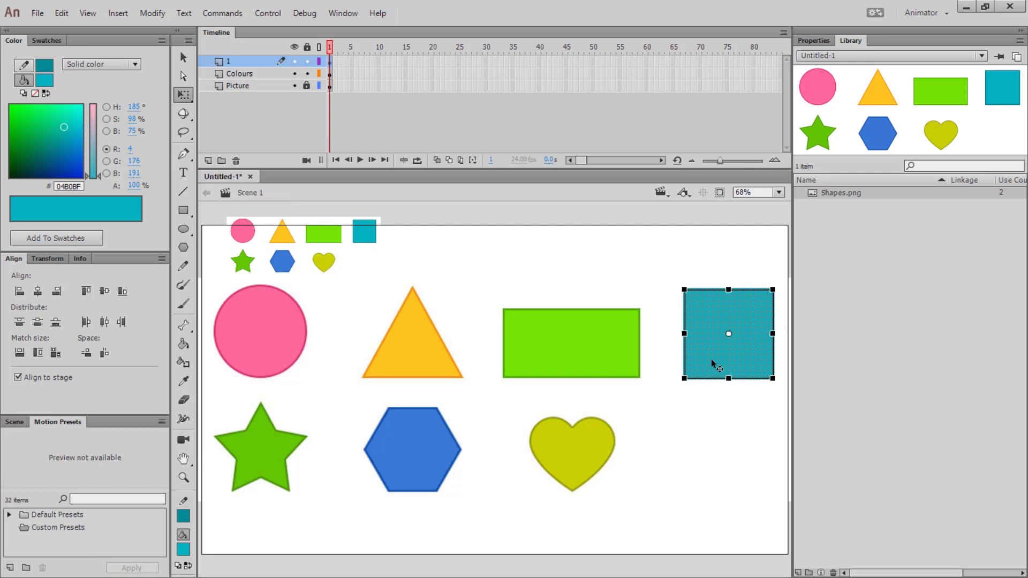
{"action": "left_click", "coordinate": [650, 258]}
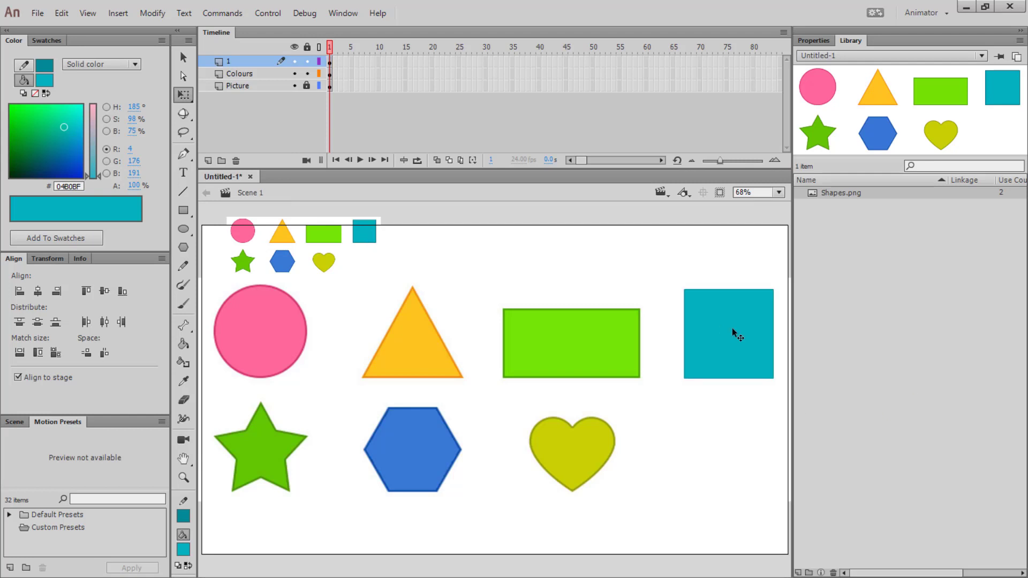
Select the whole drawn square with a marquee, try a marquee covering only part of it, and clear the selection
{"action": "left_click_drag", "start_coordinate": [670, 273], "coordinate": [783, 396]}
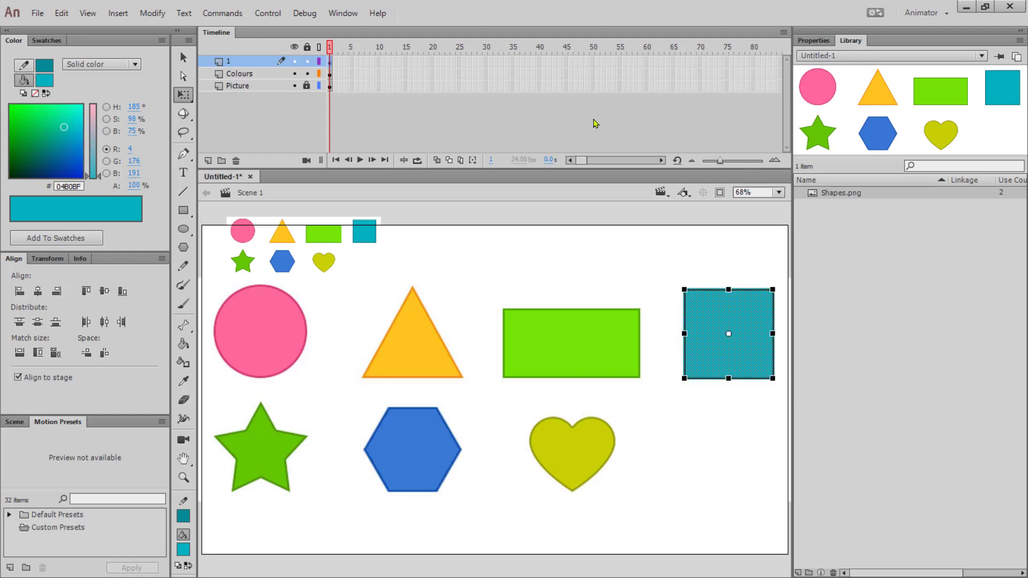
{"action": "left_click", "coordinate": [664, 262]}
{"action": "mouse_move", "coordinate": [664, 261]}
{"action": "left_mouse_down"}
{"action": "mouse_move", "coordinate": [781, 405]}
{"action": "mouse_move", "coordinate": [766, 403]}
{"action": "left_mouse_up"}
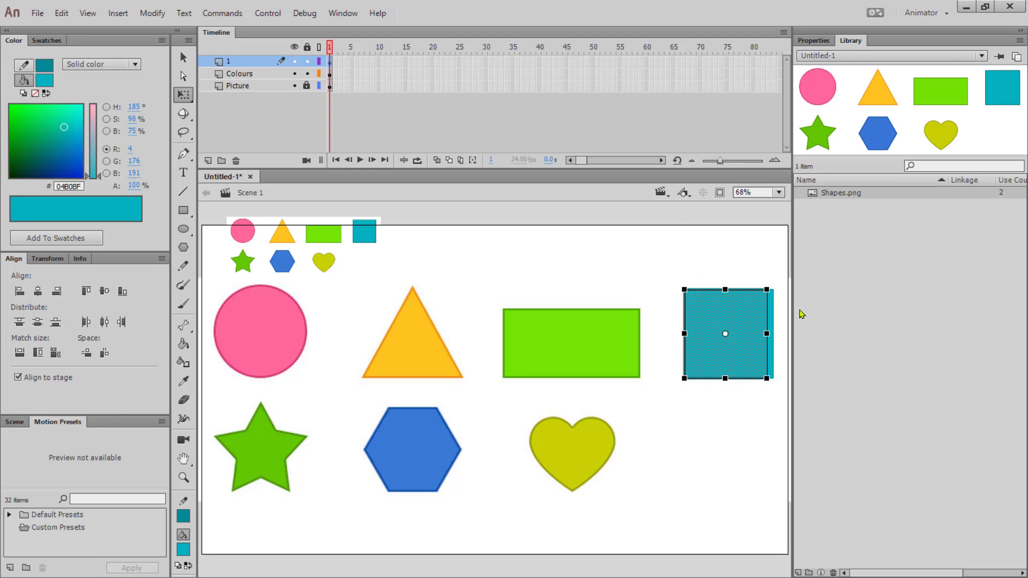
{"action": "left_click", "coordinate": [447, 221]}
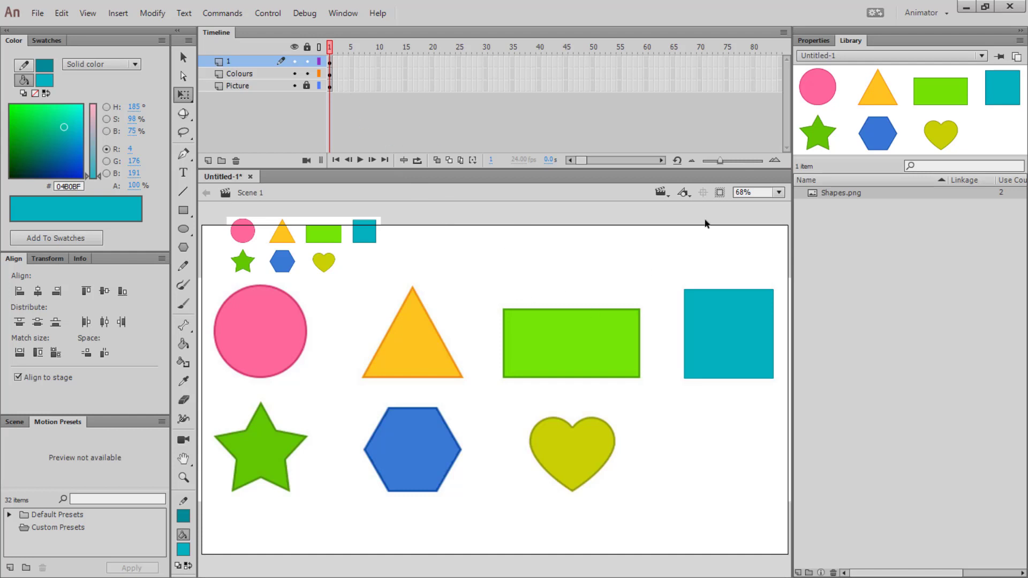
Set the drawn square's stroke color to #006A75, sampled from the edge of the teal square in the reference copy
{"action": "left_click", "coordinate": [329, 62]}
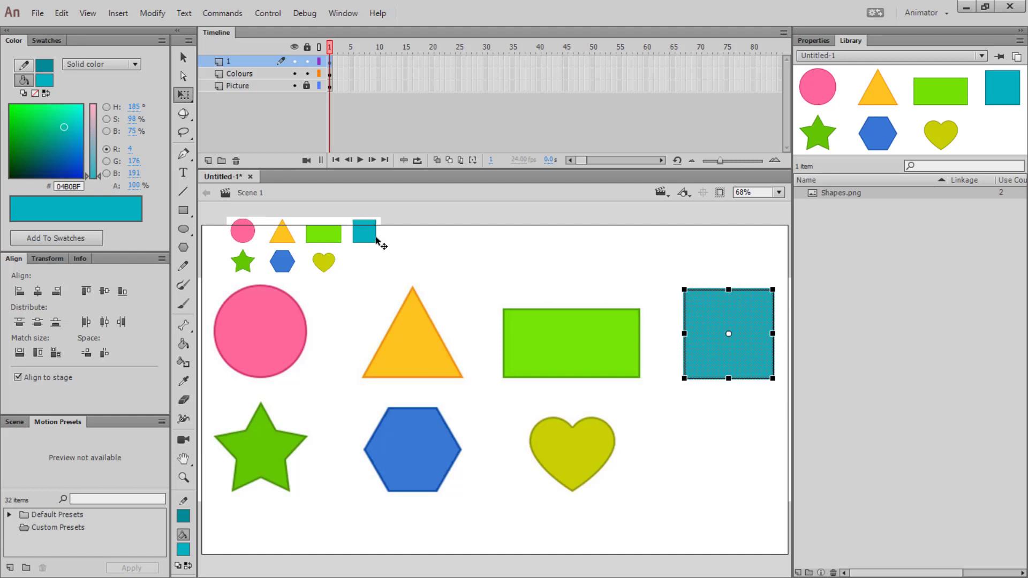
{"action": "left_click", "coordinate": [50, 67]}
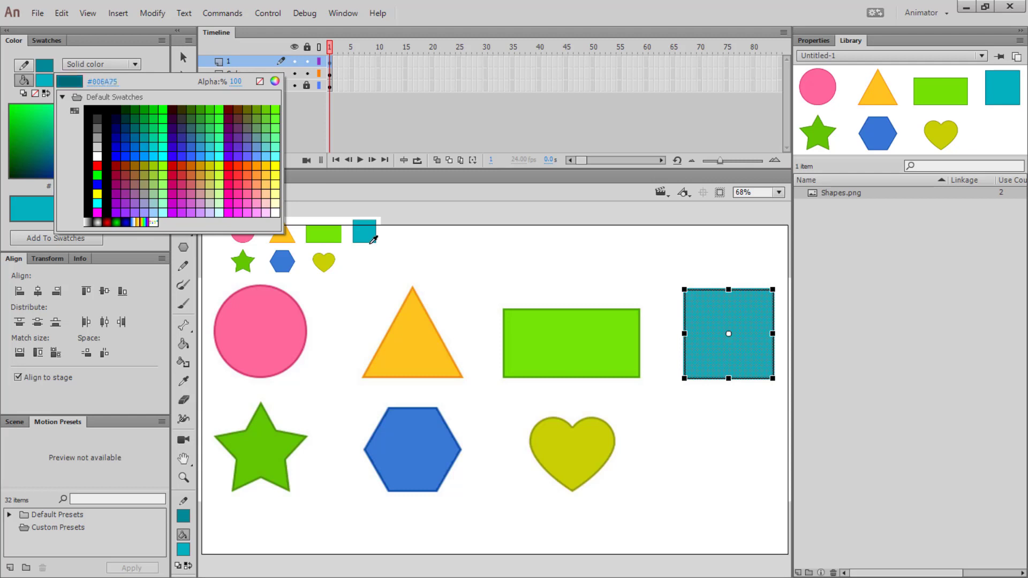
{"action": "left_click", "coordinate": [373, 239]}
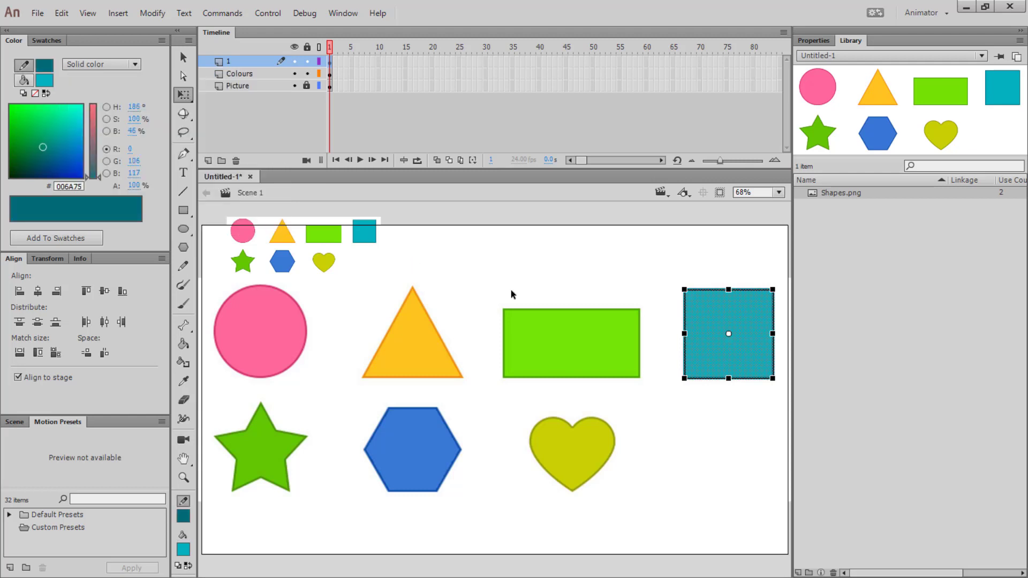
{"action": "left_click", "coordinate": [714, 261]}
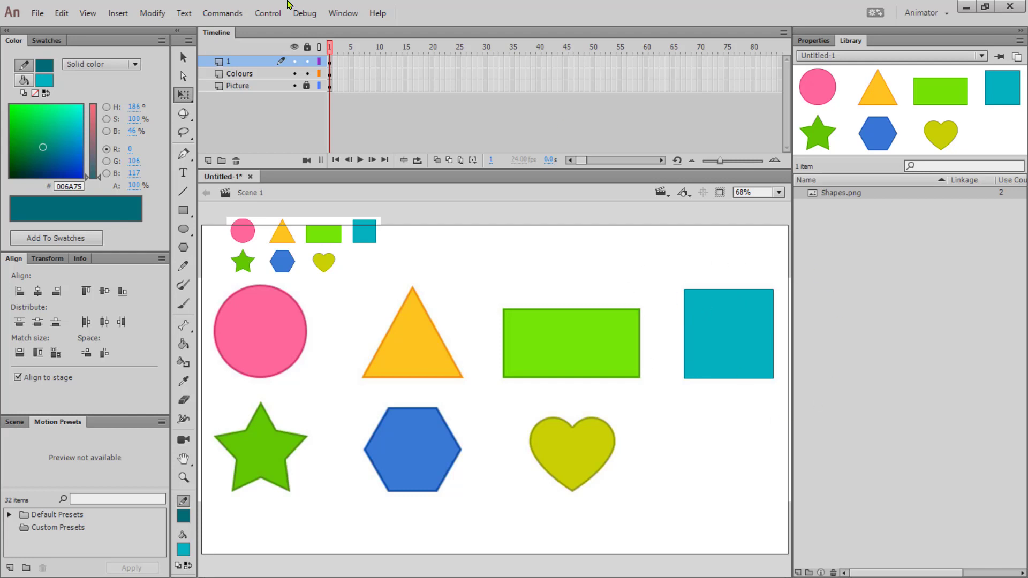
Examine the stroke properties of the drawn square's top edge and clear the selection
{"action": "left_click", "coordinate": [329, 62]}
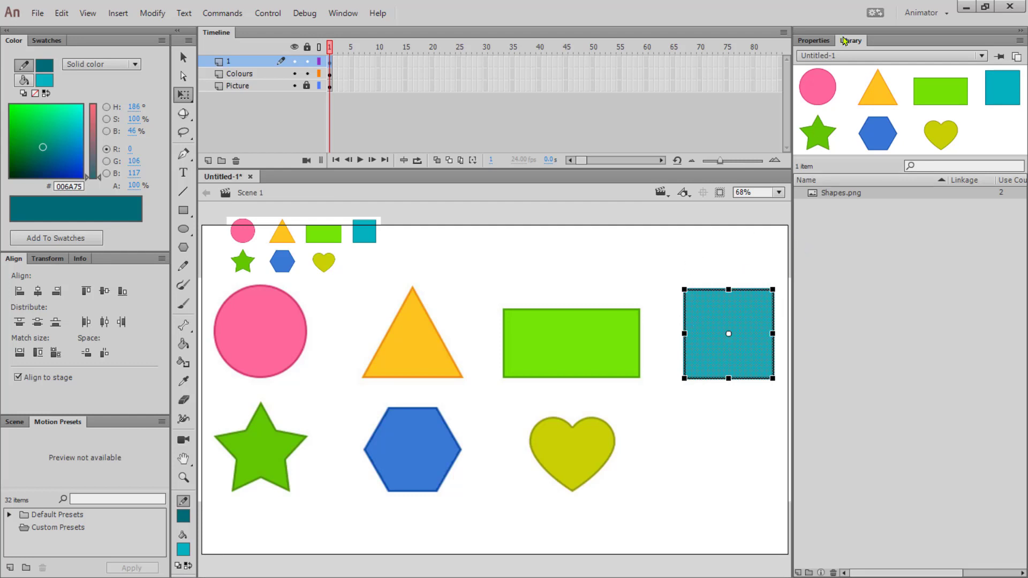
{"action": "left_click", "coordinate": [814, 40]}
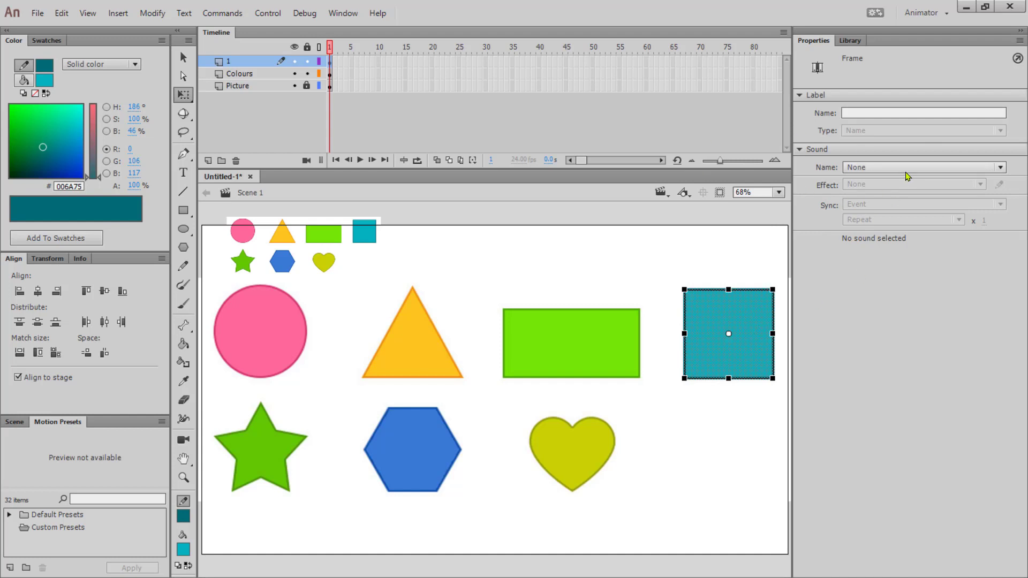
{"action": "left_click", "coordinate": [717, 285]}
{"action": "left_click", "coordinate": [748, 290]}
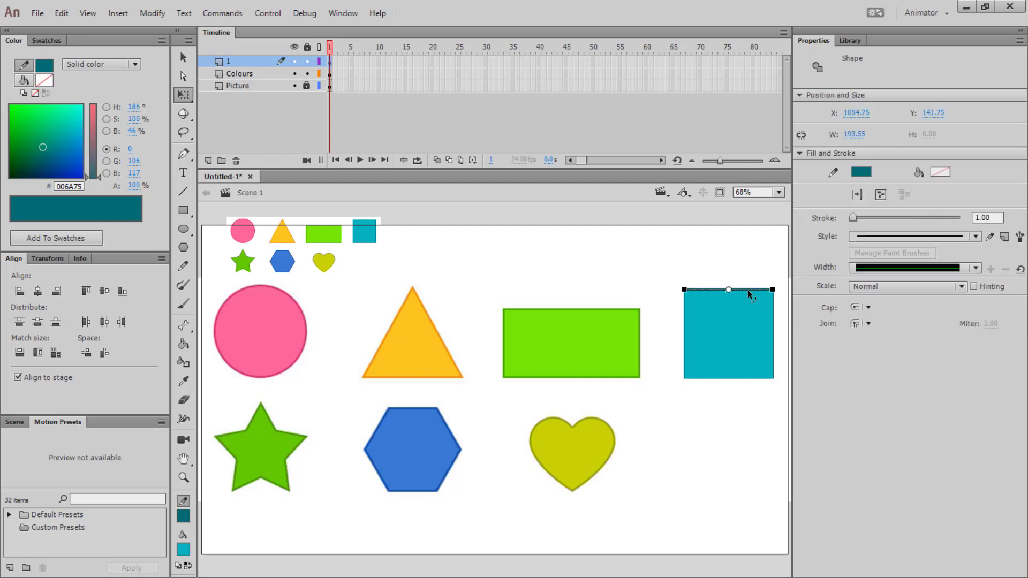
{"action": "left_click", "coordinate": [718, 269]}
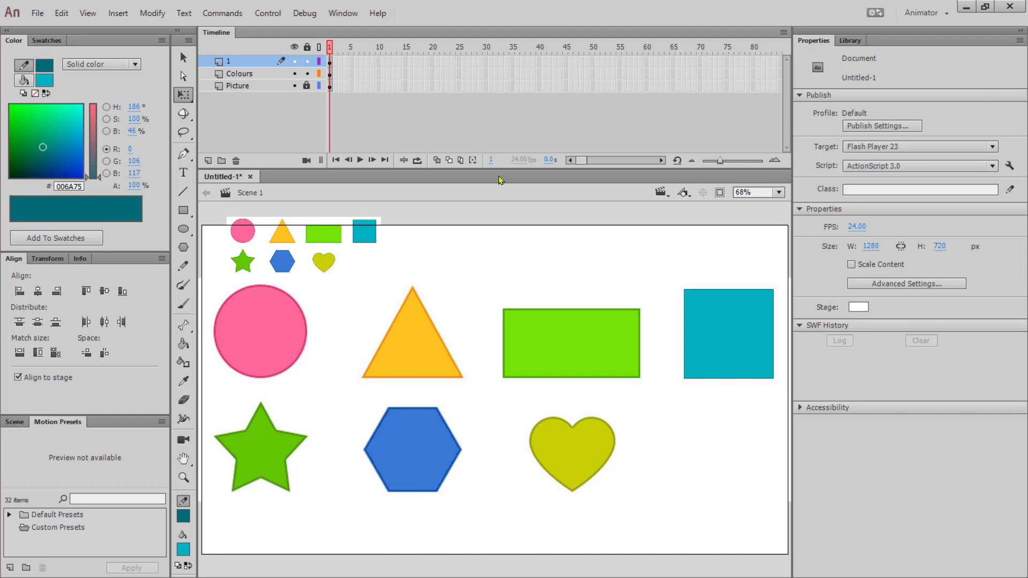
Set the stroke size of the drawn square's whole outline to 10 and deselect it
{"action": "left_click", "coordinate": [331, 63]}
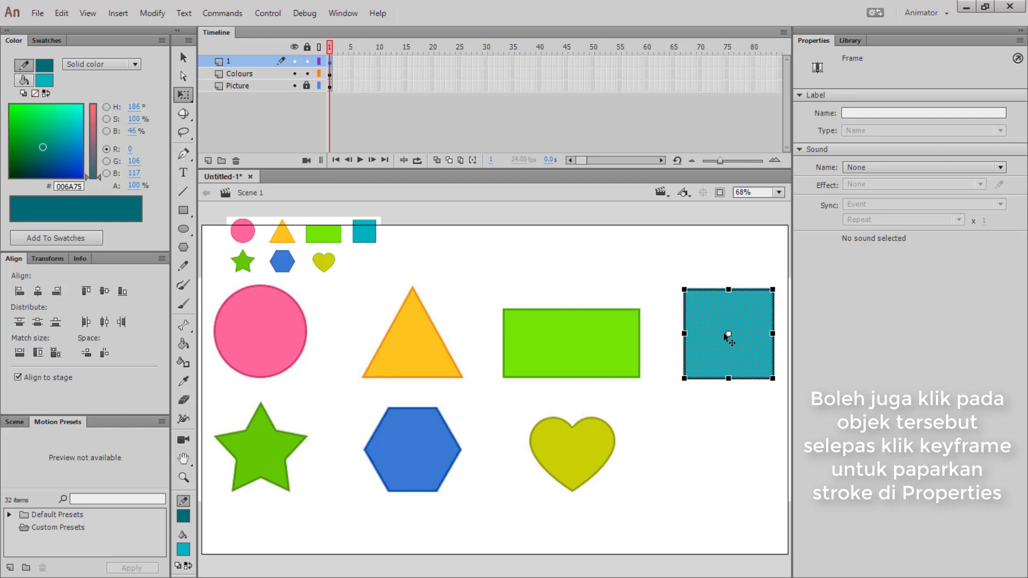
{"action": "left_click", "coordinate": [737, 323]}
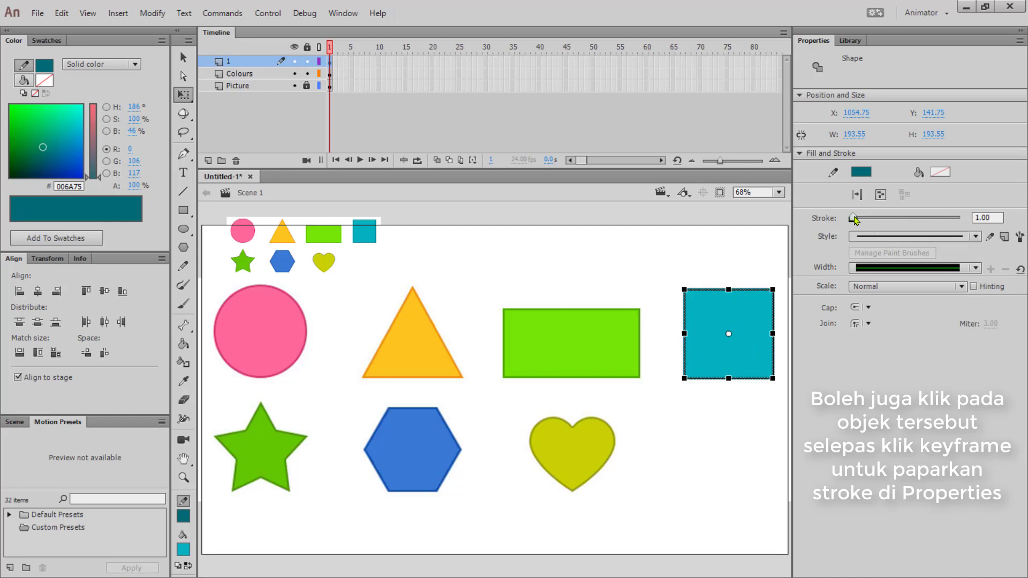
{"action": "mouse_move", "coordinate": [865, 219]}
{"action": "left_mouse_down"}
{"action": "mouse_move", "coordinate": [895, 218]}
{"action": "mouse_move", "coordinate": [862, 218]}
{"action": "left_mouse_up"}
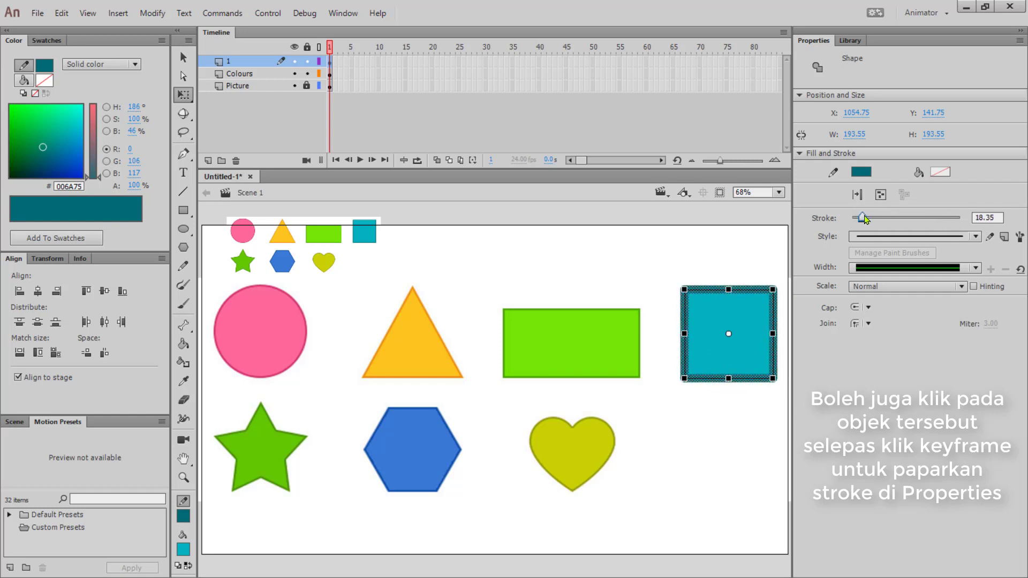
{"action": "left_click_drag", "start_coordinate": [997, 217], "coordinate": [941, 216]}
{"action": "type", "text": "1"}
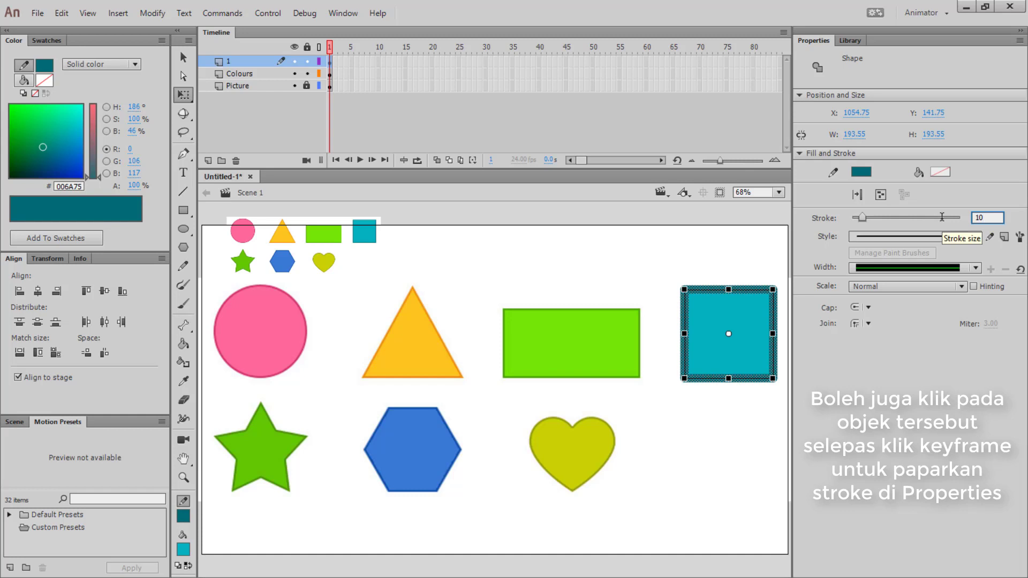
{"action": "type", "text": "0"}
{"action": "key", "text": "Return"}
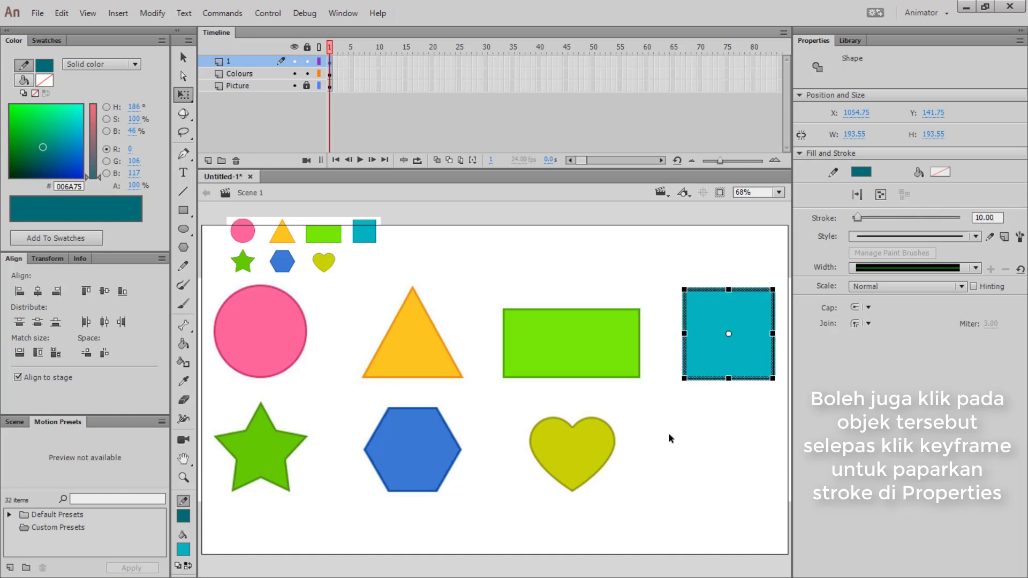
{"action": "left_click", "coordinate": [691, 394]}
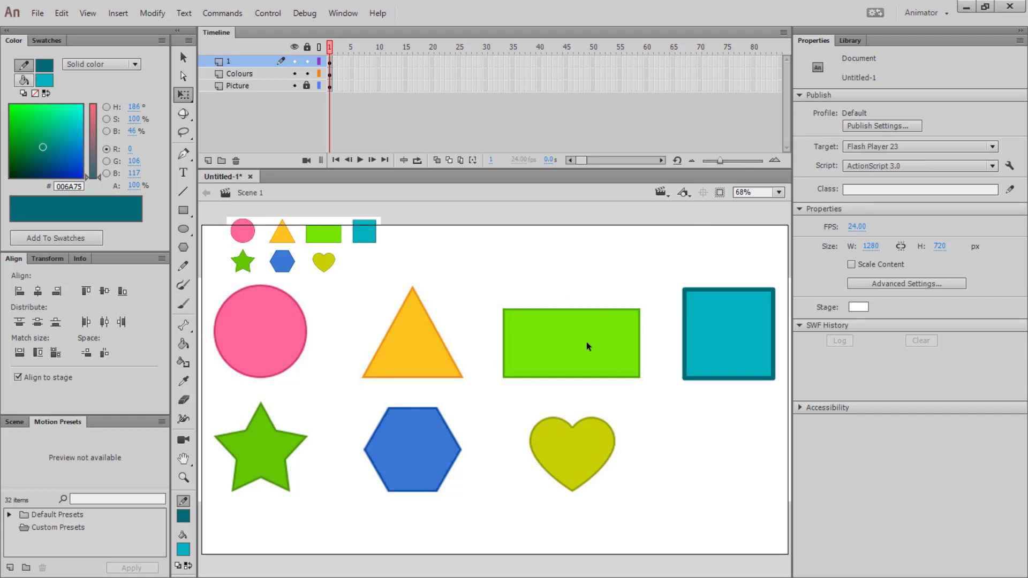
Add a new layer named 2 above layer 1
{"action": "left_click", "coordinate": [208, 162]}
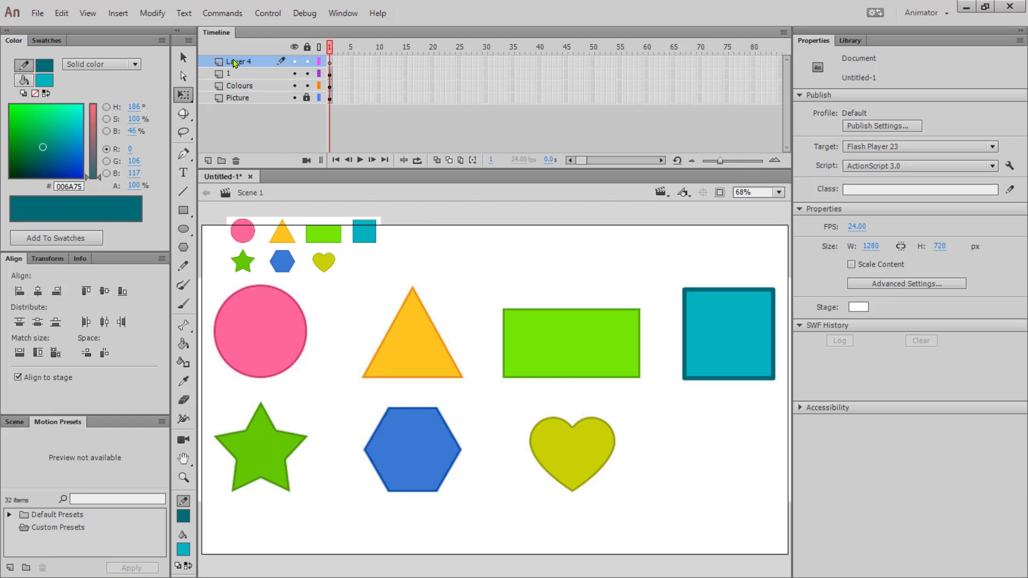
{"action": "double_click", "coordinate": [233, 62]}
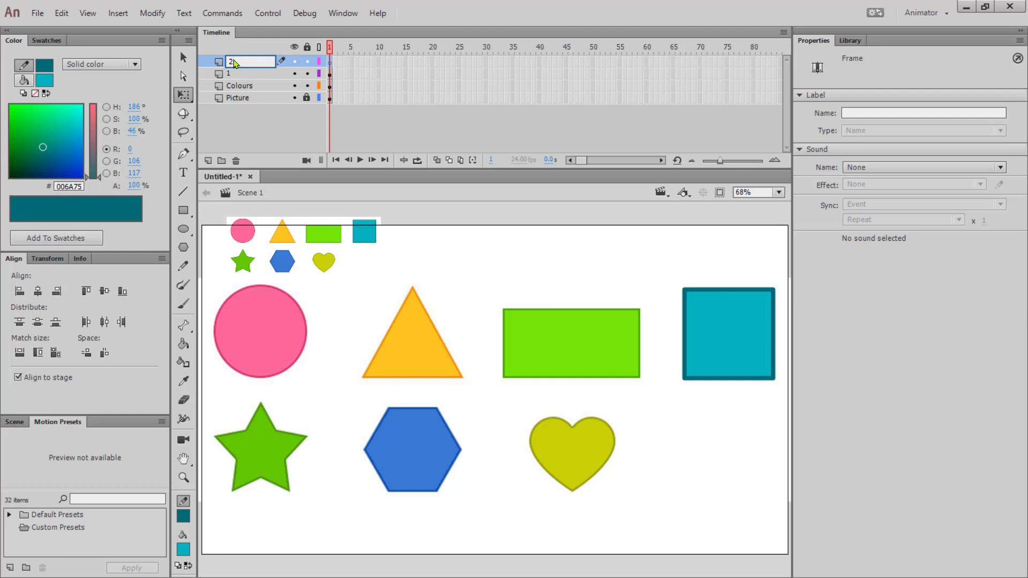
{"action": "key", "text": "Return"}
Draw a rectangle over the green one on layer 2, with stroke #499E00 and fill #74E406 sampled from the reference copy
{"action": "left_click", "coordinate": [47, 66]}
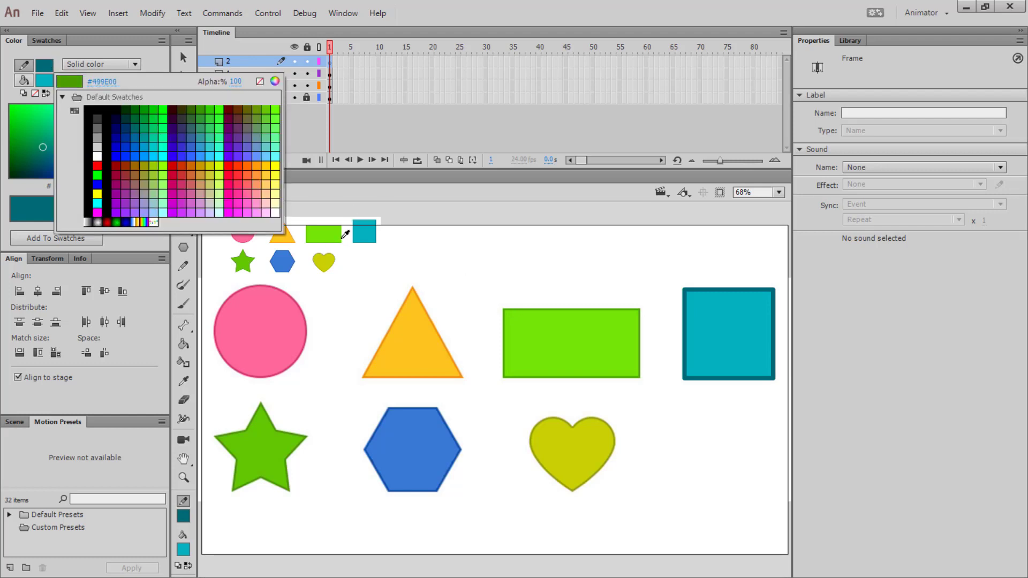
{"action": "left_click", "coordinate": [345, 234]}
{"action": "left_click", "coordinate": [44, 80]}
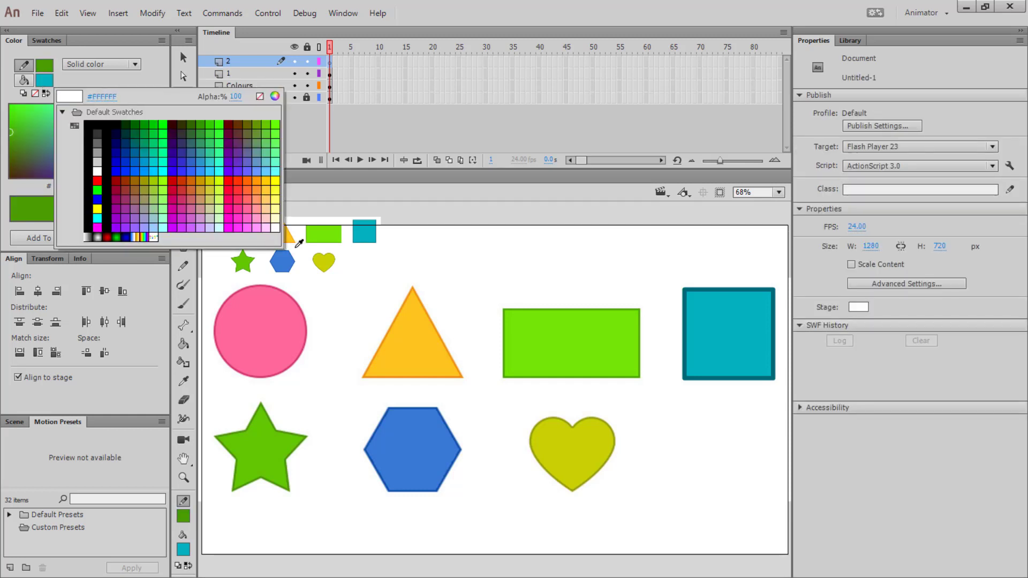
{"action": "left_click", "coordinate": [319, 233]}
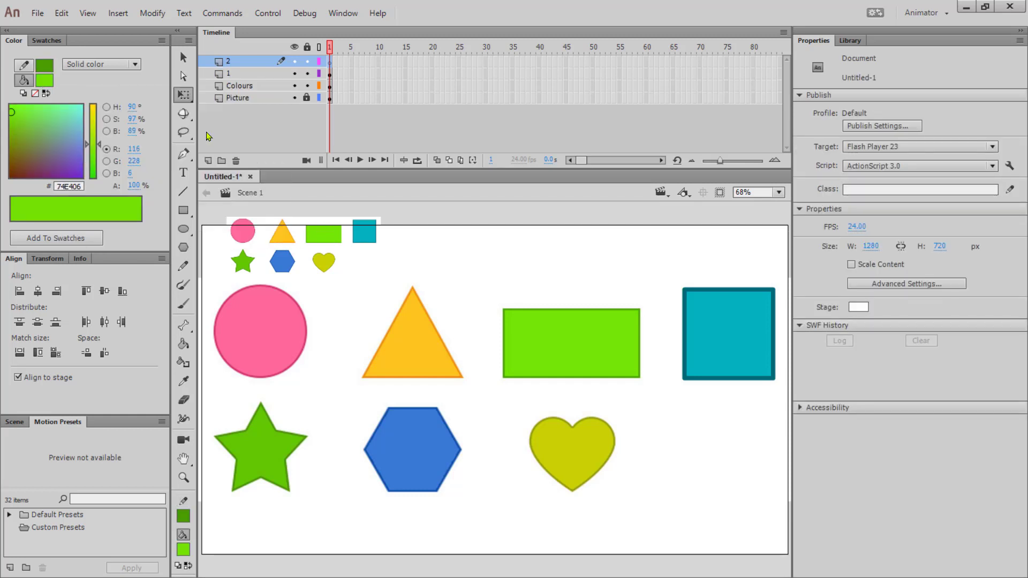
{"action": "left_click", "coordinate": [182, 213]}
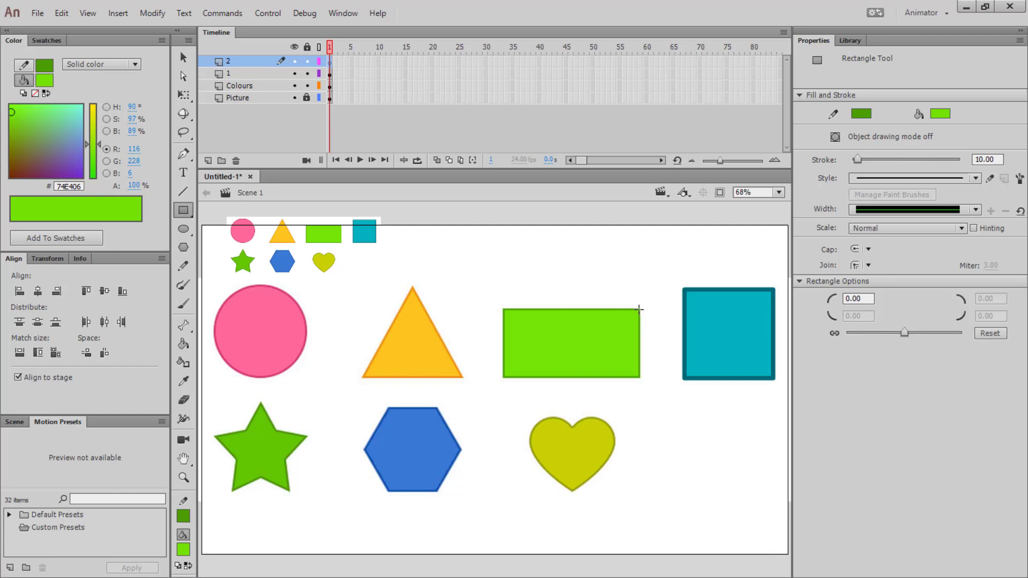
{"action": "left_click_drag", "start_coordinate": [639, 309], "coordinate": [505, 378]}
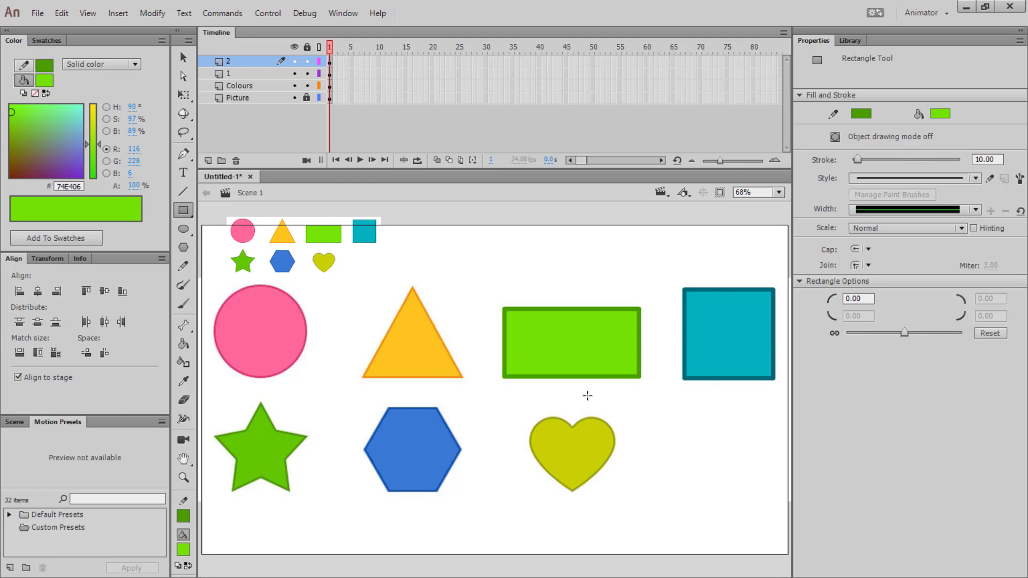
Hide the Picture and Colours layers to check the traced rectangle and square, and show both layers again
{"action": "left_click", "coordinate": [294, 98]}
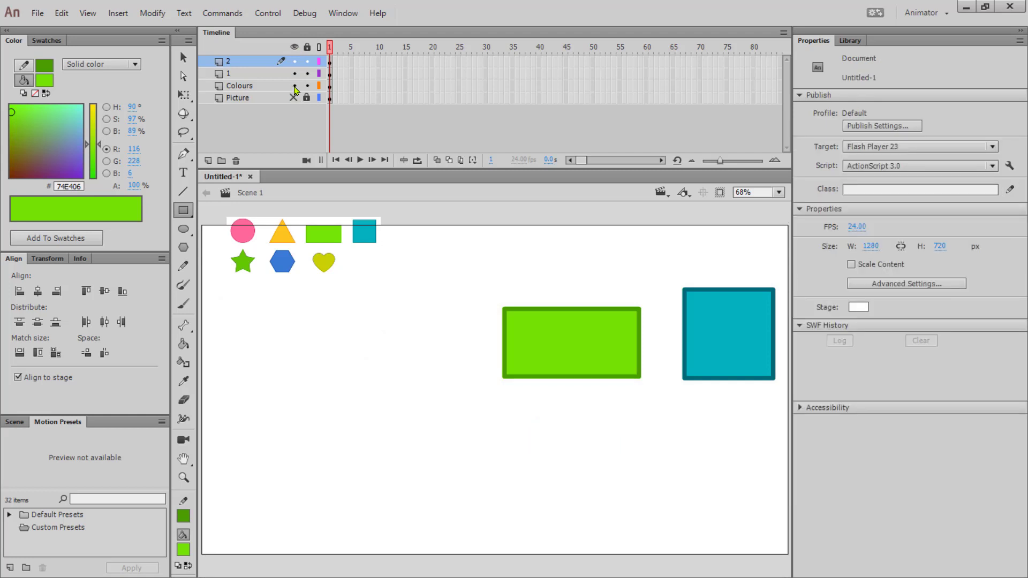
{"action": "left_click", "coordinate": [294, 85]}
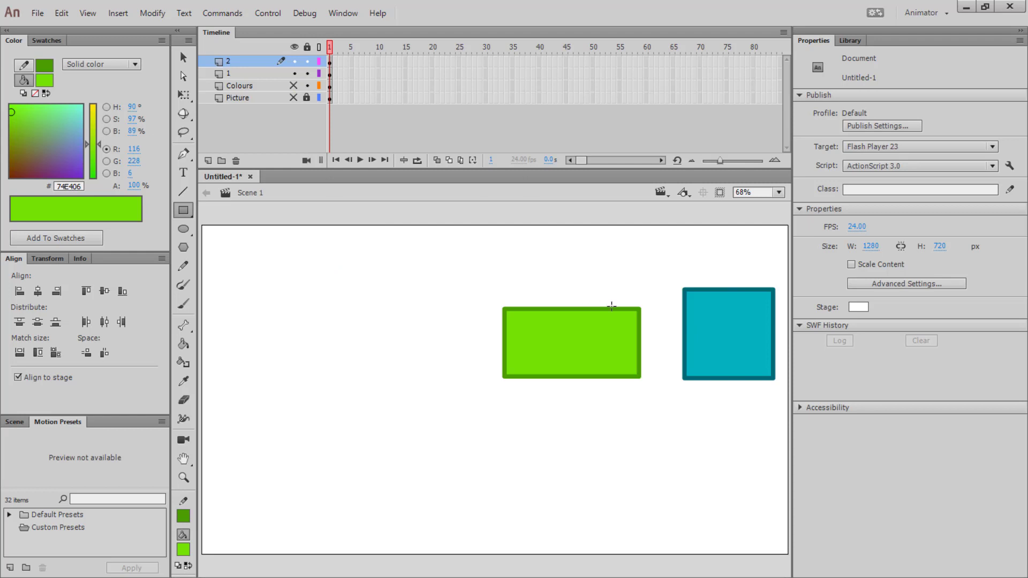
{"action": "left_click", "coordinate": [294, 86]}
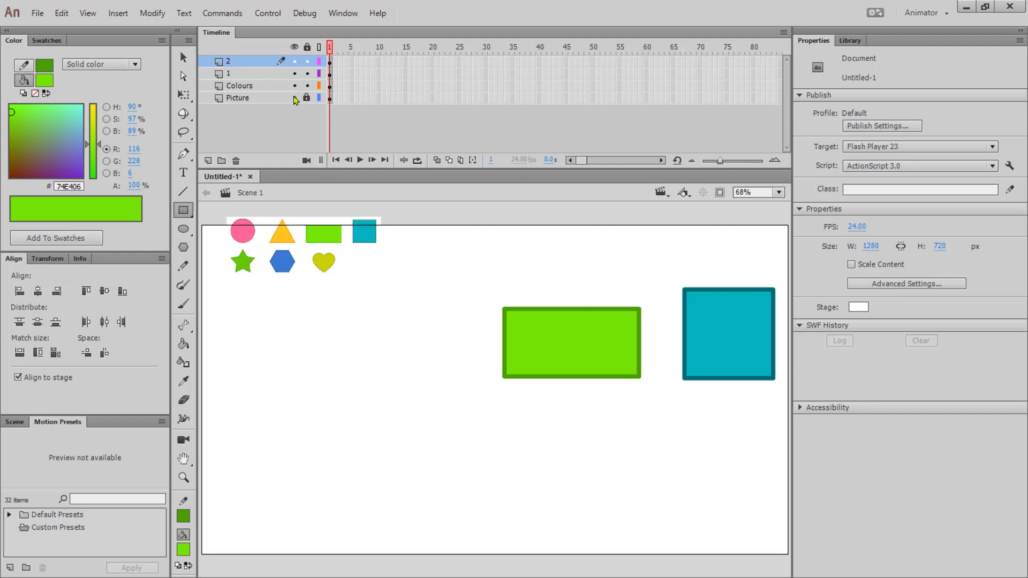
{"action": "left_click", "coordinate": [294, 98]}
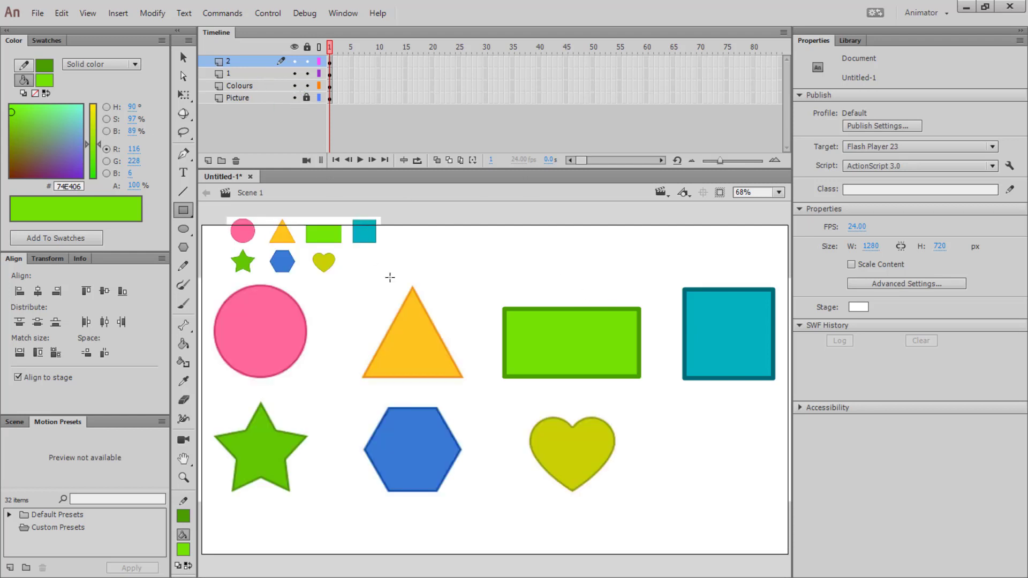
Add a new layer named 3 above layer 2
{"action": "left_click", "coordinate": [209, 162]}
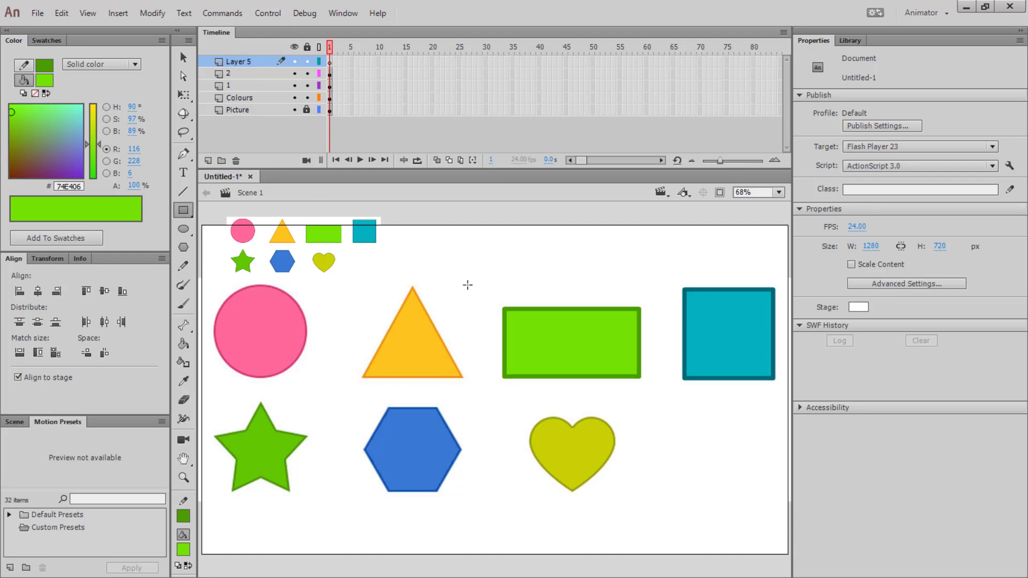
{"action": "double_click", "coordinate": [237, 62]}
{"action": "type", "text": "3"}
{"action": "key", "text": "Return"}
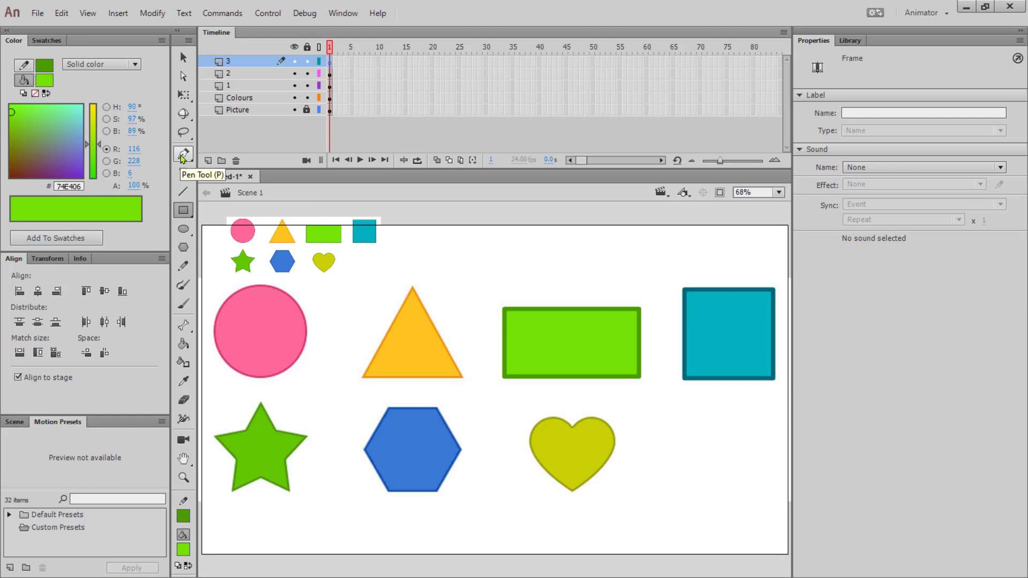
Set the PolyStar tool to draw a polygon with 3 sides
{"action": "left_click", "coordinate": [186, 251]}
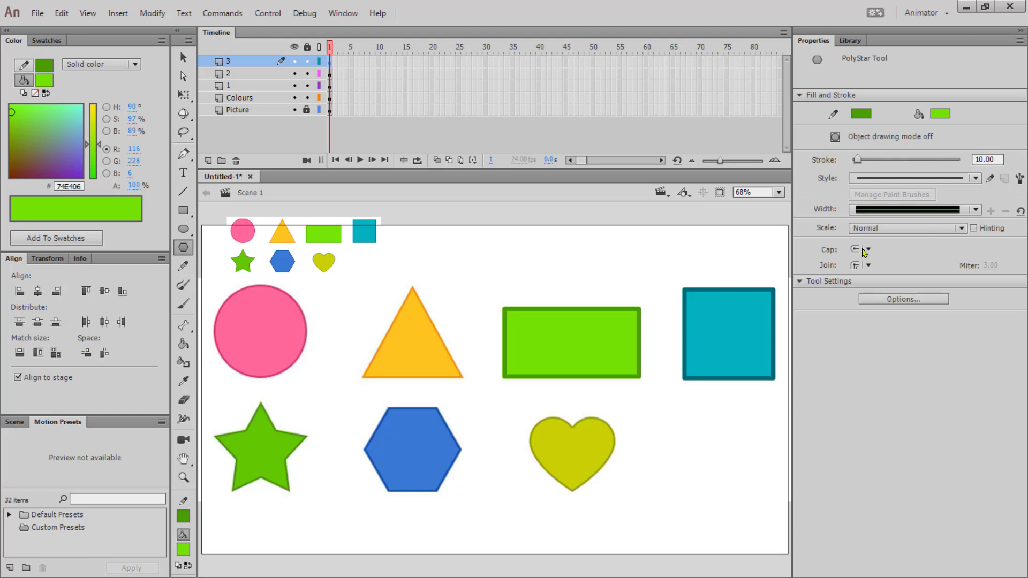
{"action": "left_click", "coordinate": [909, 299]}
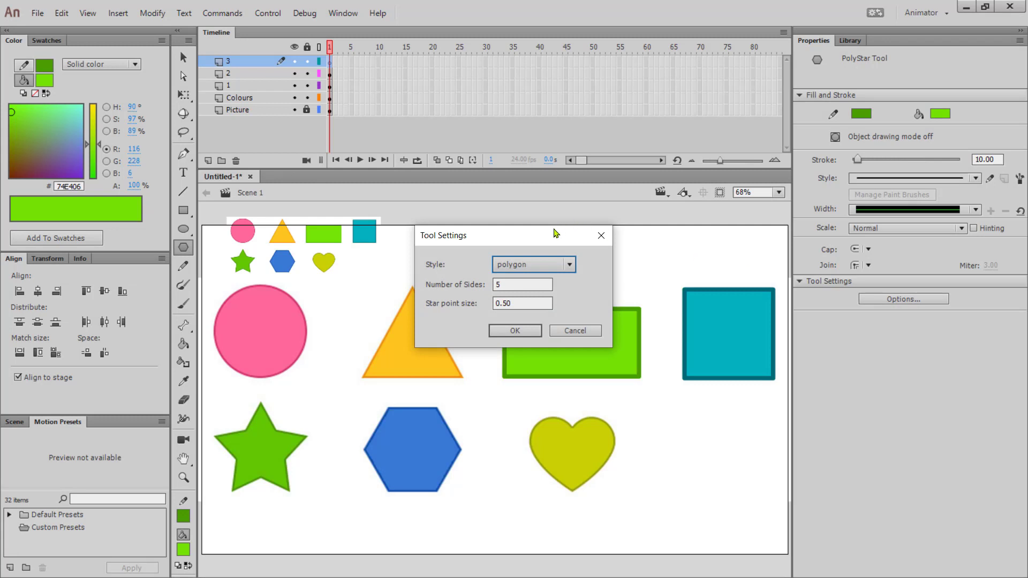
{"action": "left_click_drag", "start_coordinate": [555, 232], "coordinate": [598, 199]}
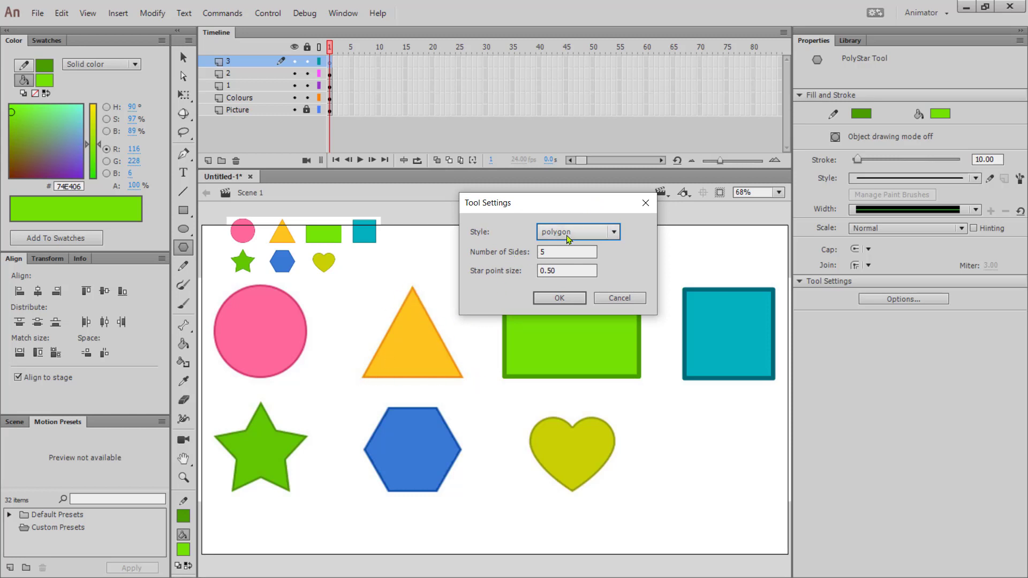
{"action": "left_click_drag", "start_coordinate": [554, 252], "coordinate": [529, 252]}
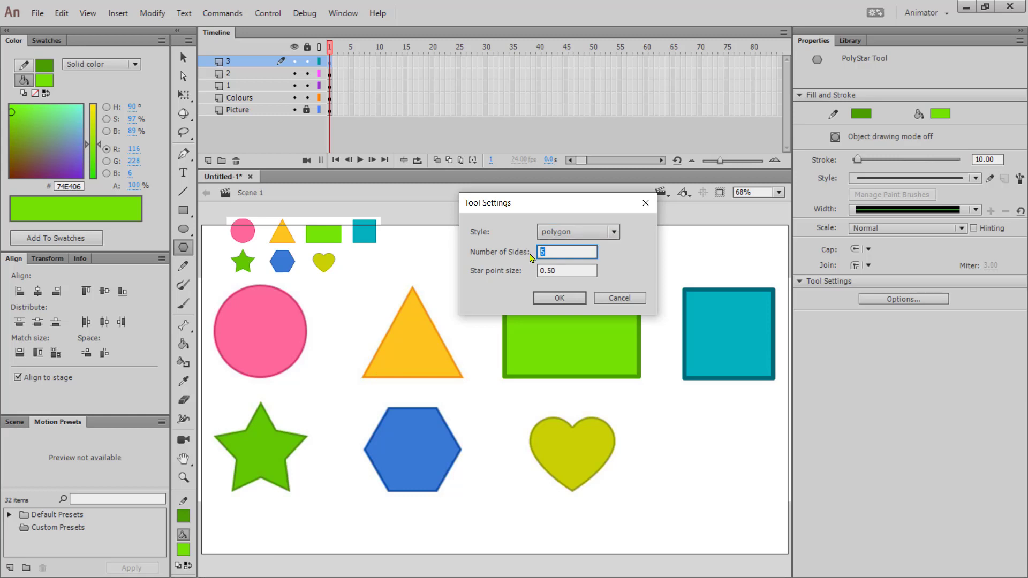
{"action": "type", "text": "3"}
{"action": "left_click", "coordinate": [569, 299]}
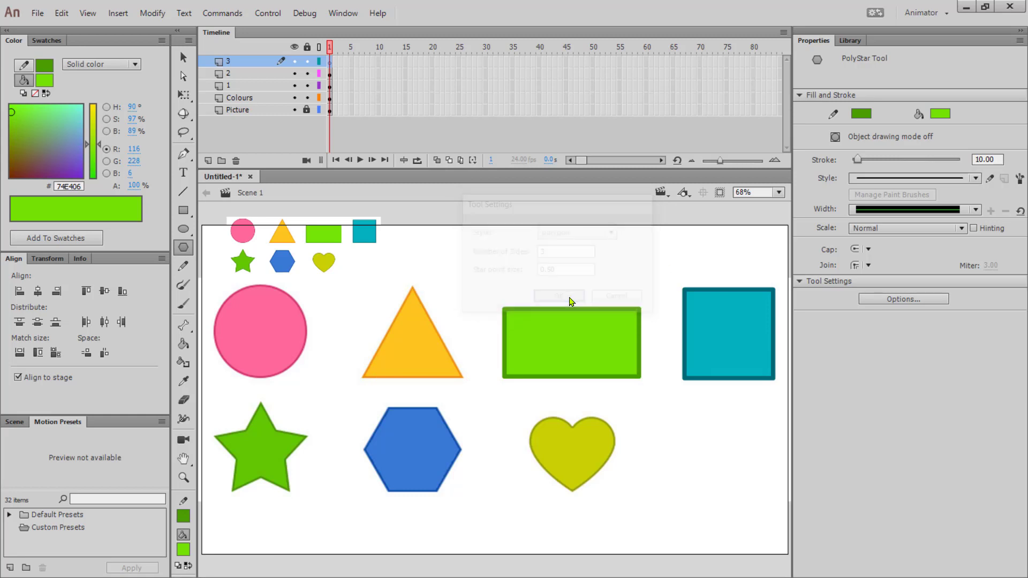
Sample stroke color #ED8D13 and fill color #FFC320 from the triangle in the small reference copy
{"action": "left_click", "coordinate": [42, 78]}
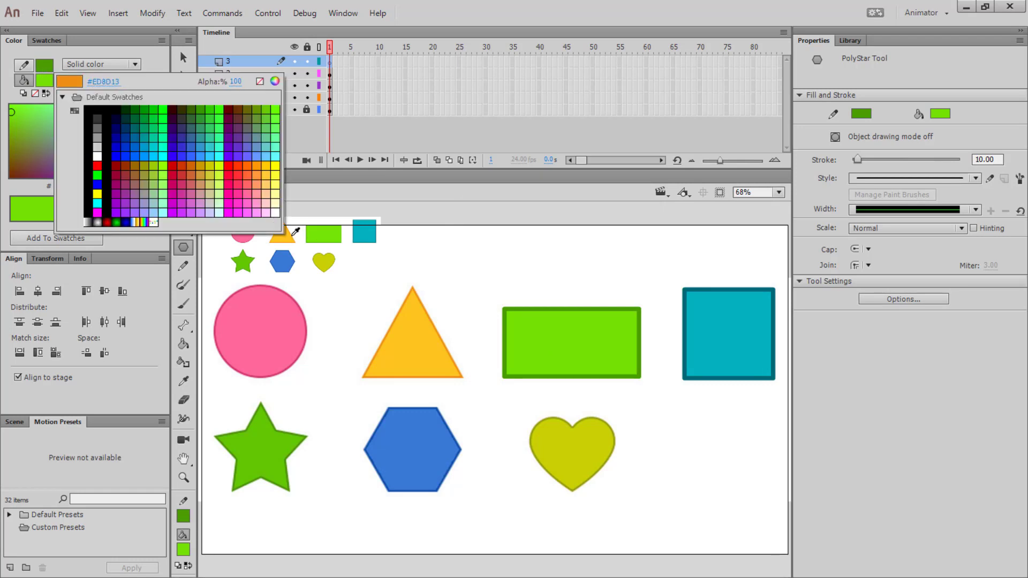
{"action": "left_click", "coordinate": [294, 234]}
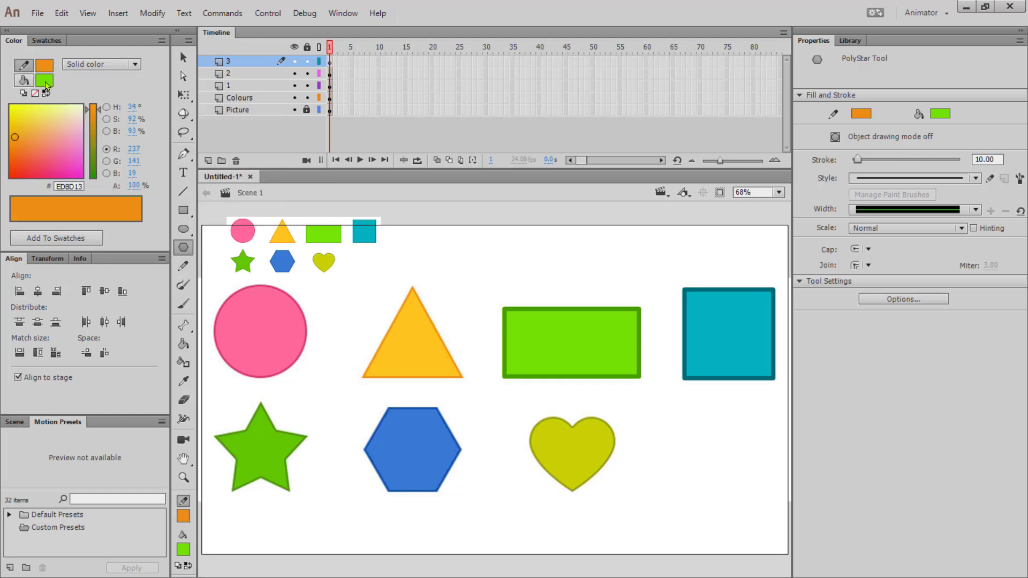
{"action": "left_click", "coordinate": [45, 81]}
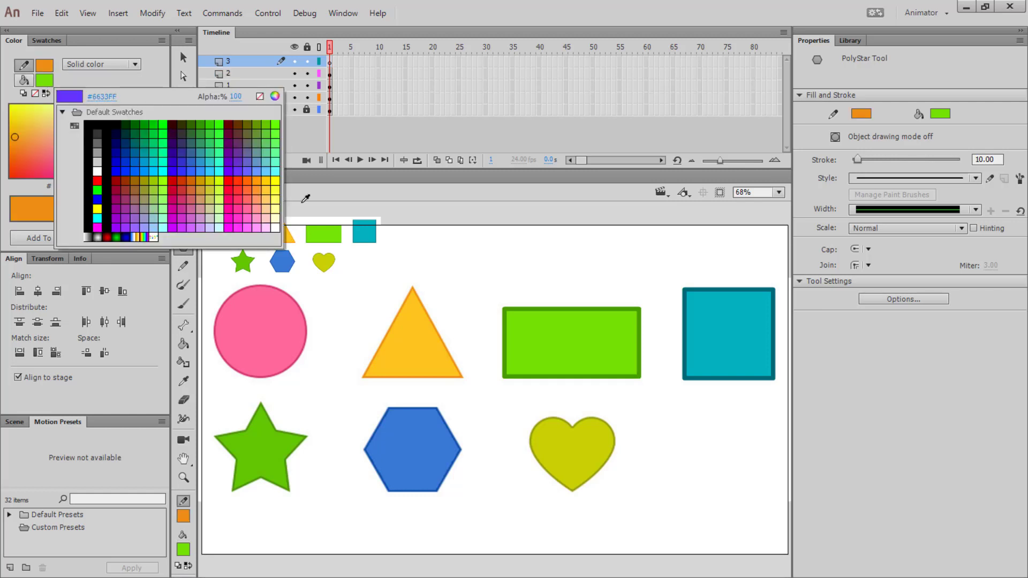
{"action": "left_click", "coordinate": [292, 233]}
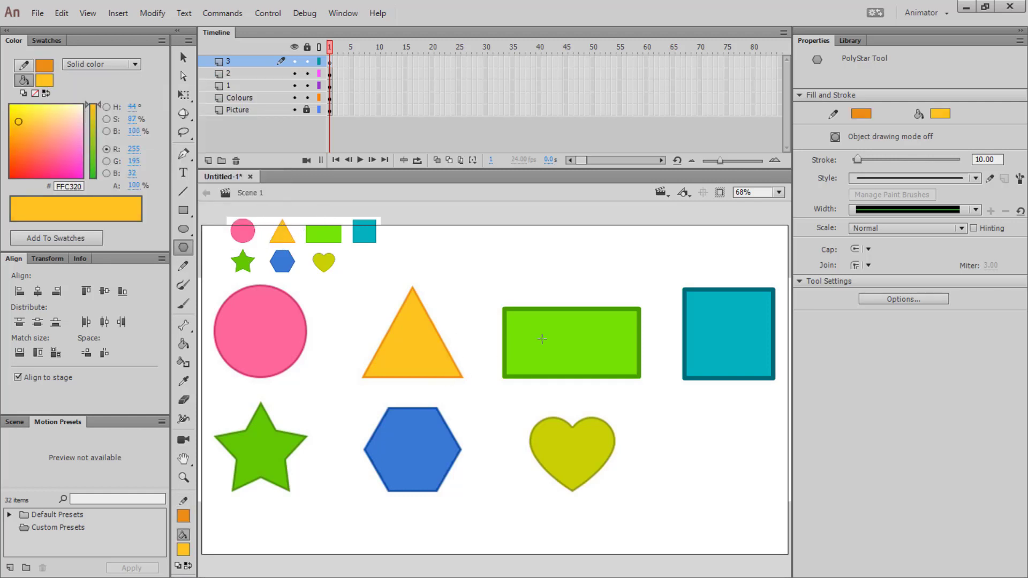
Draw a triangle about 203 × 175 px on layer 3 and move it over the picture's orange triangle
{"action": "left_click_drag", "start_coordinate": [441, 282], "coordinate": [458, 231]}
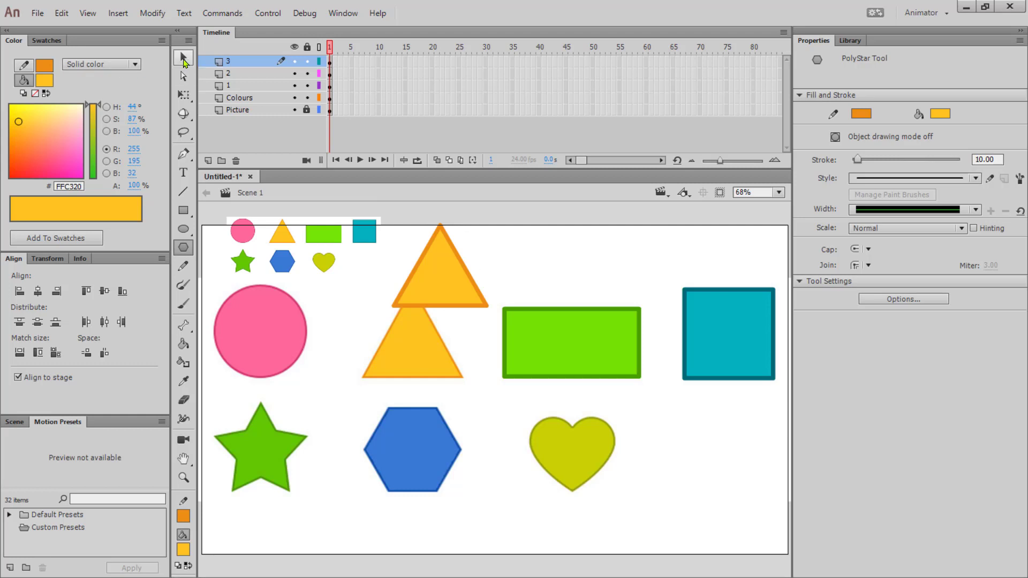
{"action": "left_click", "coordinate": [184, 59]}
{"action": "left_click", "coordinate": [330, 61]}
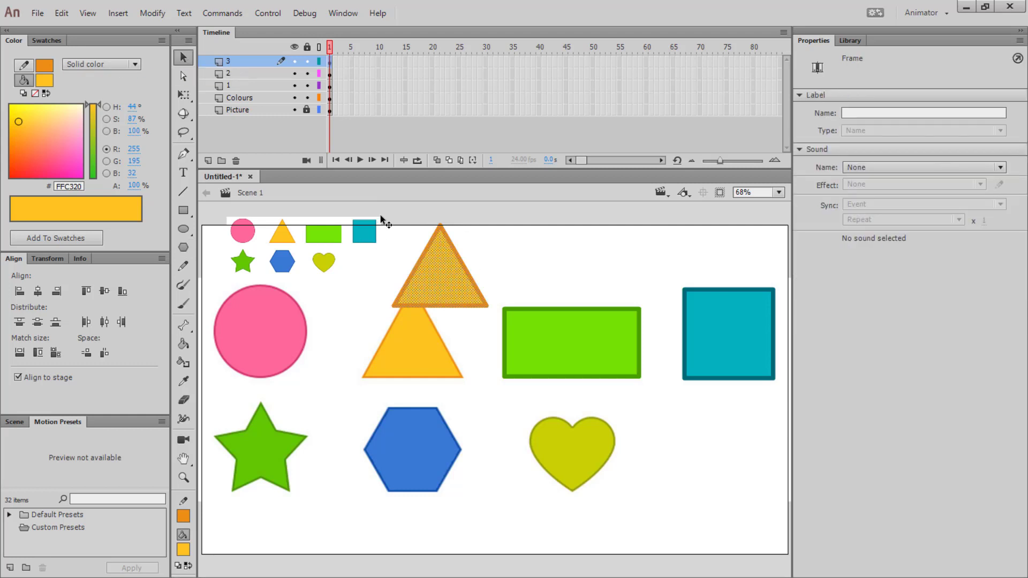
{"action": "left_click_drag", "start_coordinate": [437, 272], "coordinate": [409, 324]}
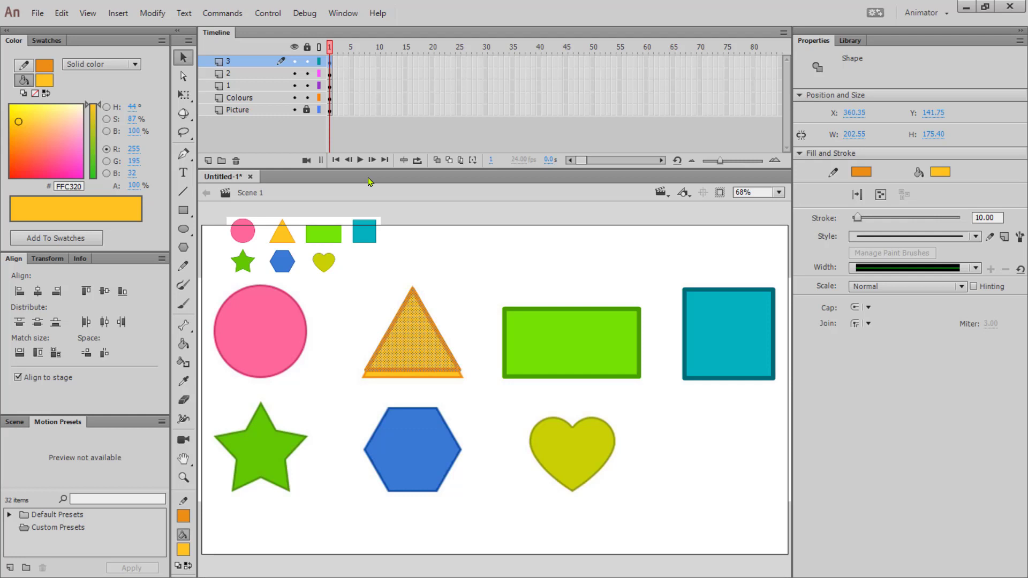
Show layer 3 as outlines and nudge the drawn triangle up so its tip meets the picture triangle's tip
{"action": "left_click", "coordinate": [320, 62]}
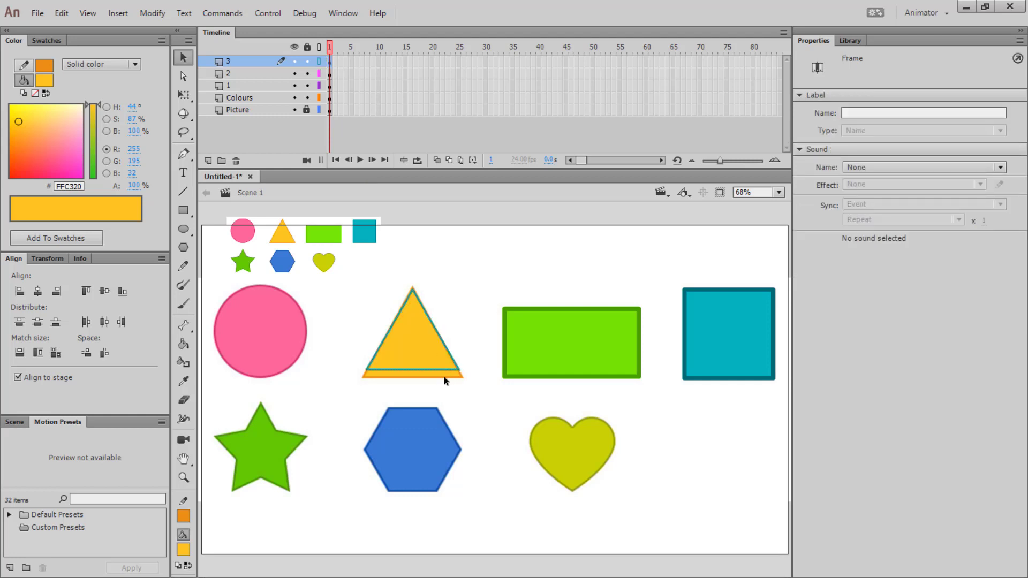
{"action": "key", "text": "Up"}
{"action": "key", "text": "Up"}
{"action": "key", "text": "Up"}
{"action": "key", "text": "Up"}
{"action": "key", "text": "Up"}
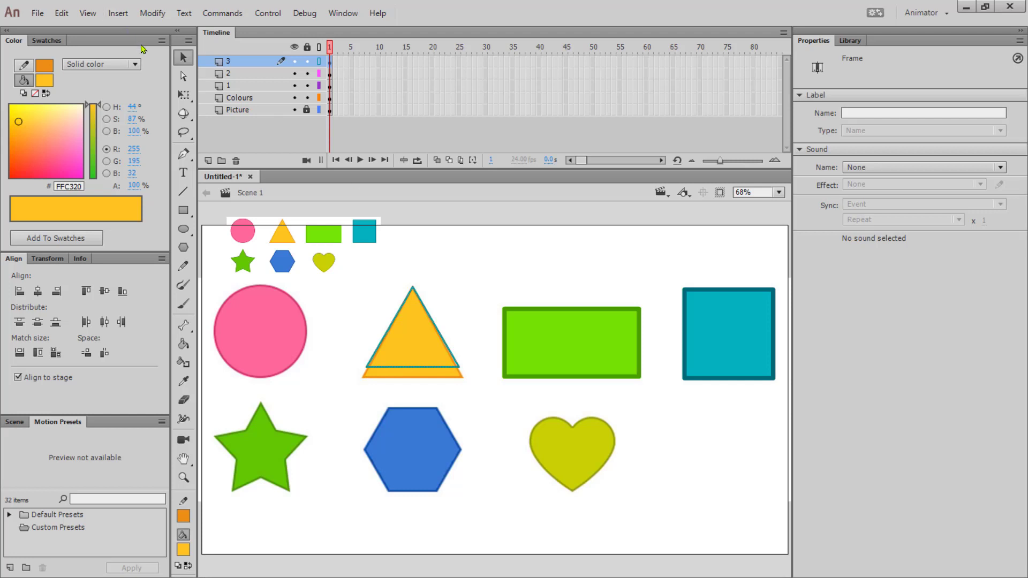
Deselect the drawn triangle and pull its two lower corners onto the lower corners of the picture's triangle
{"action": "left_click", "coordinate": [182, 56]}
{"action": "left_click", "coordinate": [462, 292]}
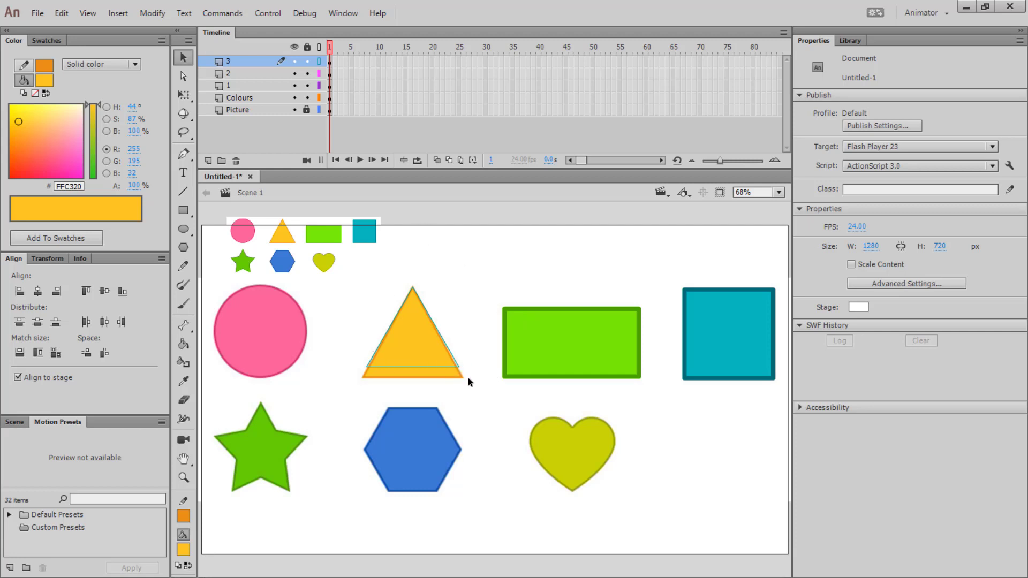
{"action": "key", "text": "ctrl+equal"}
{"action": "key", "text": "ctrl+equal"}
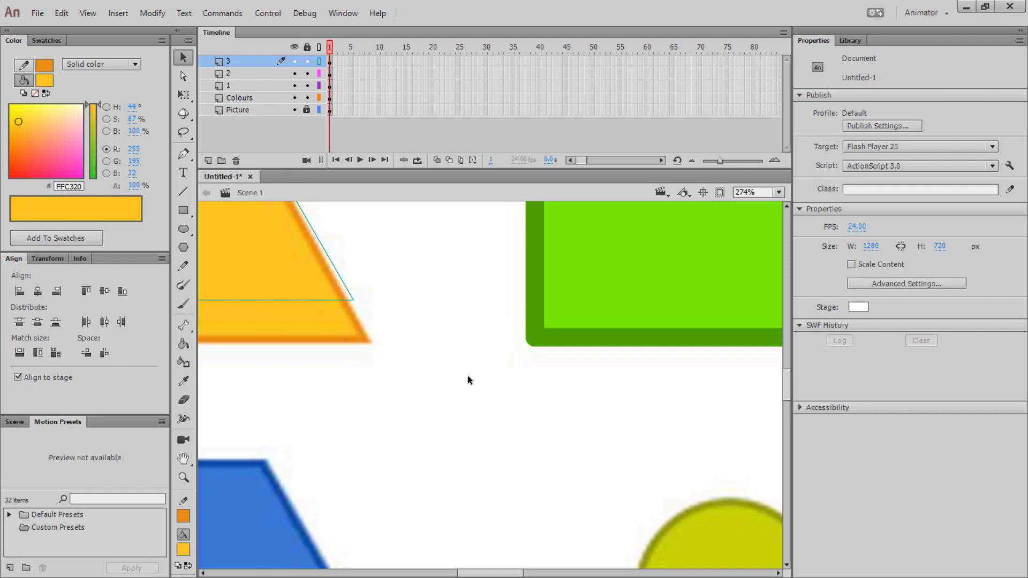
{"action": "left_click_drag", "start_coordinate": [486, 573], "coordinate": [454, 574]}
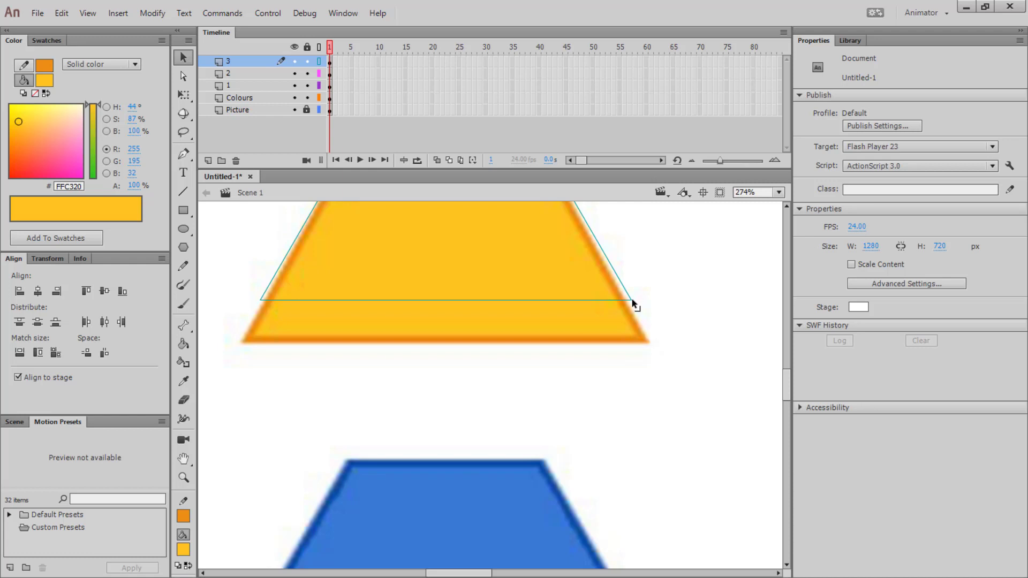
{"action": "left_click_drag", "start_coordinate": [632, 300], "coordinate": [647, 342]}
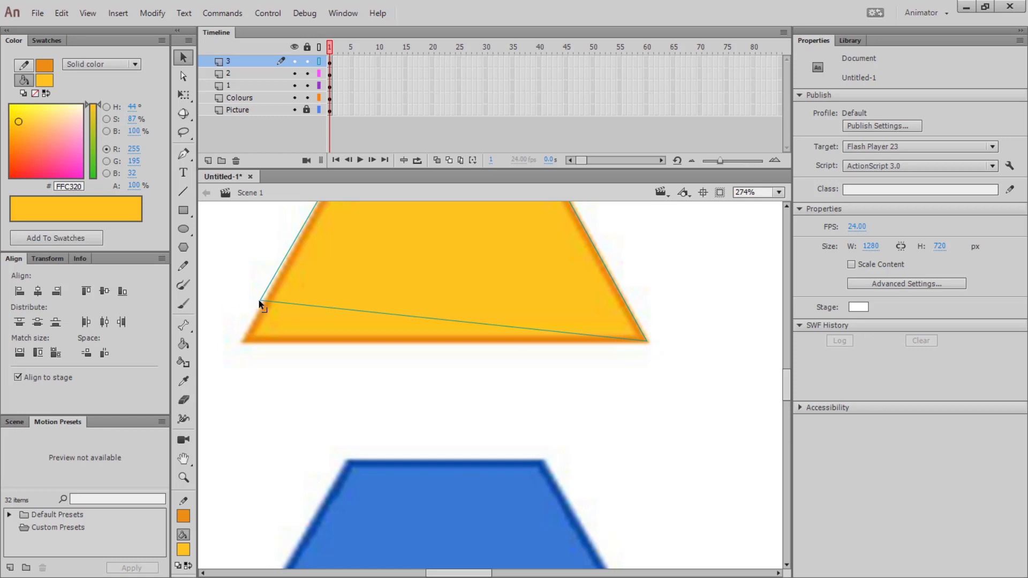
{"action": "left_click_drag", "start_coordinate": [259, 300], "coordinate": [242, 341]}
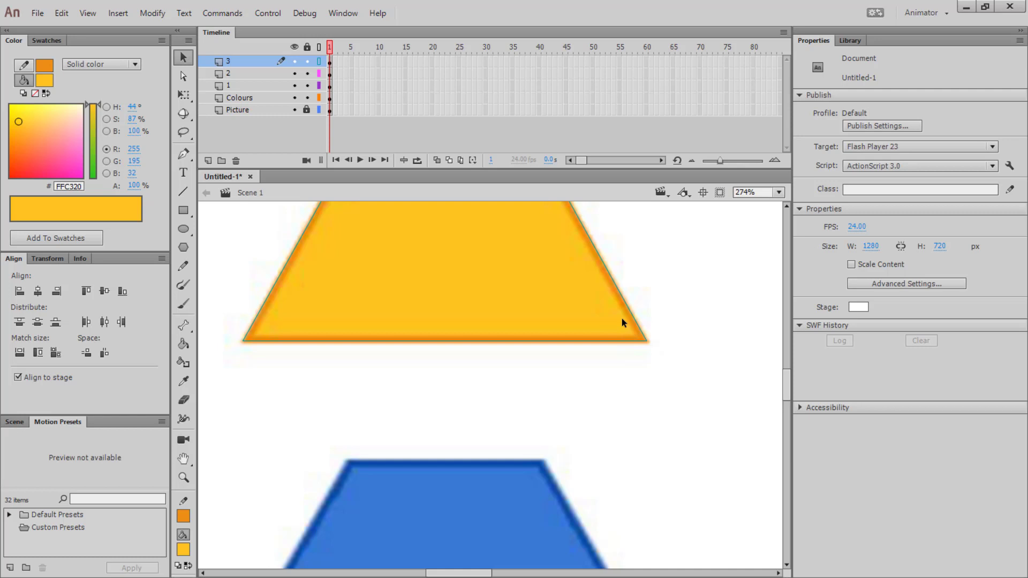
Turn off the outline display of layer 3 to check the traced triangle in full color
{"action": "key", "text": "ctrl+minus"}
{"action": "scroll", "coordinate": [657, 314], "scroll_direction": "up", "scroll_amount": 3}
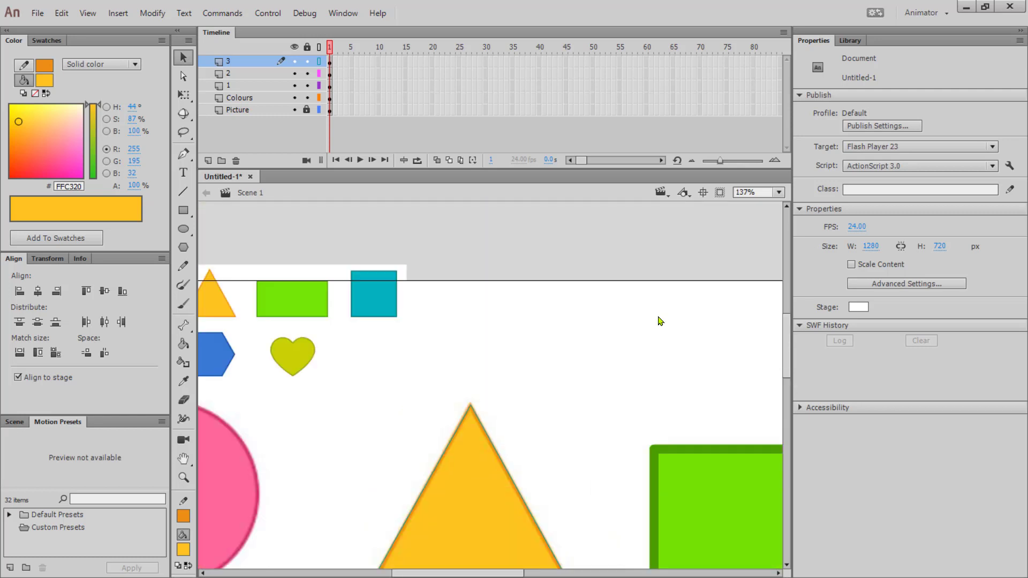
{"action": "scroll", "coordinate": [660, 320], "scroll_direction": "down", "scroll_amount": 3}
{"action": "left_click", "coordinate": [319, 62]}
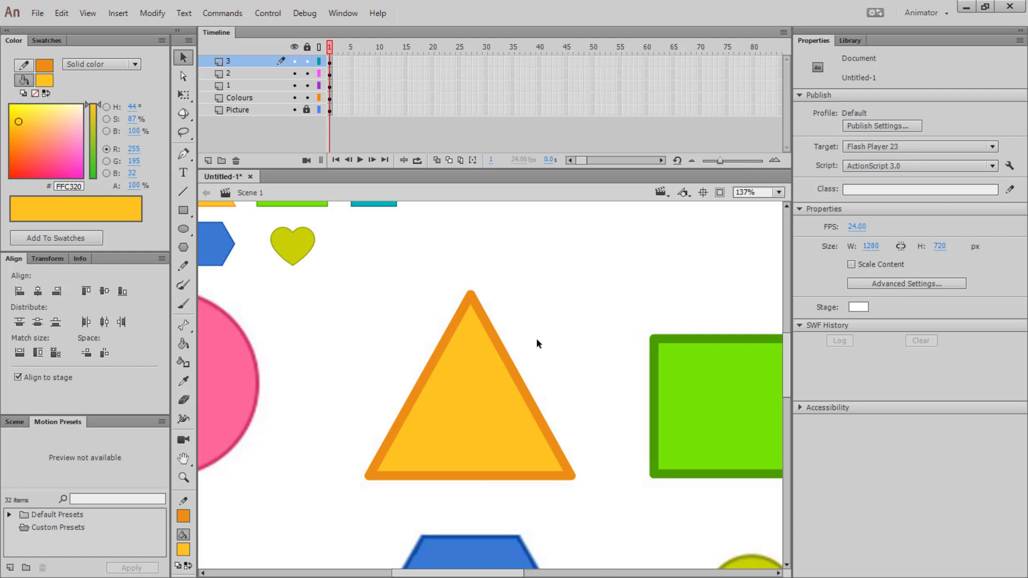
{"action": "key", "text": "ctrl+minus"}
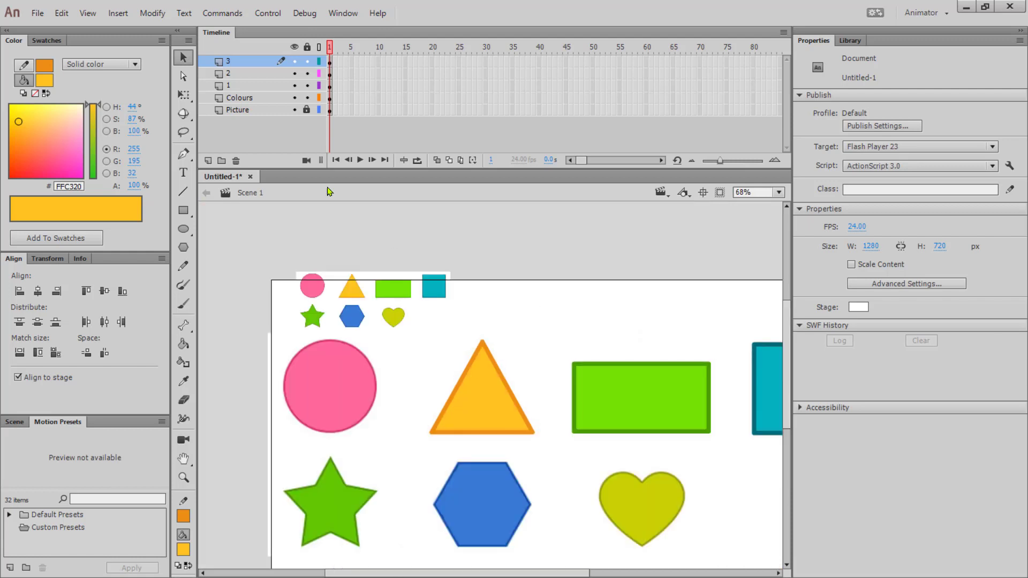
Add a new layer named 4 above layer 3
{"action": "left_click", "coordinate": [208, 161]}
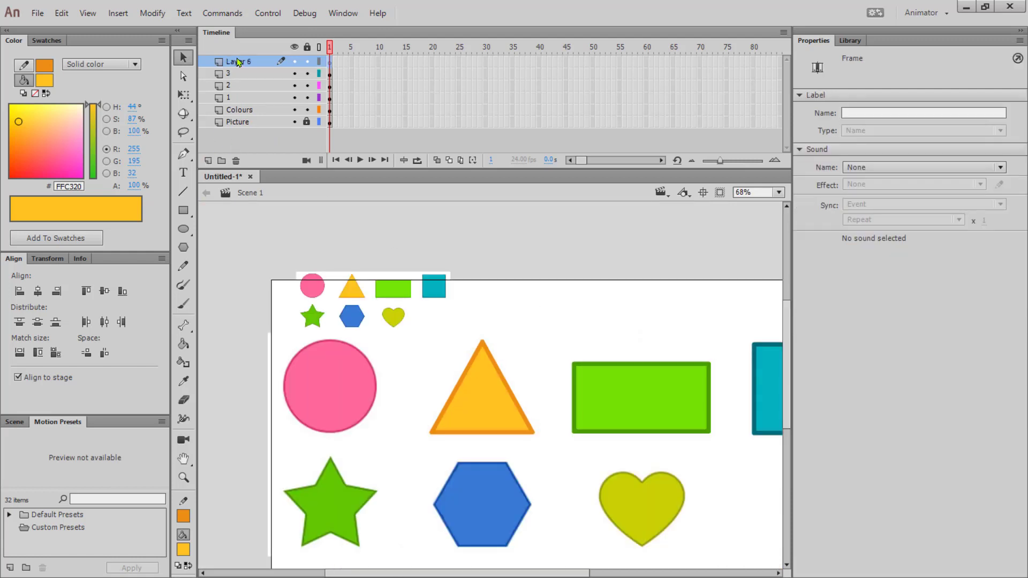
{"action": "double_click", "coordinate": [238, 62]}
{"action": "type", "text": "4"}
{"action": "key", "text": "Return"}
Choose the Oval tool and sample fill #FF689D and stroke #E94D85 from the circle in the small reference copy
{"action": "left_click", "coordinate": [186, 231]}
{"action": "left_click", "coordinate": [212, 220]}
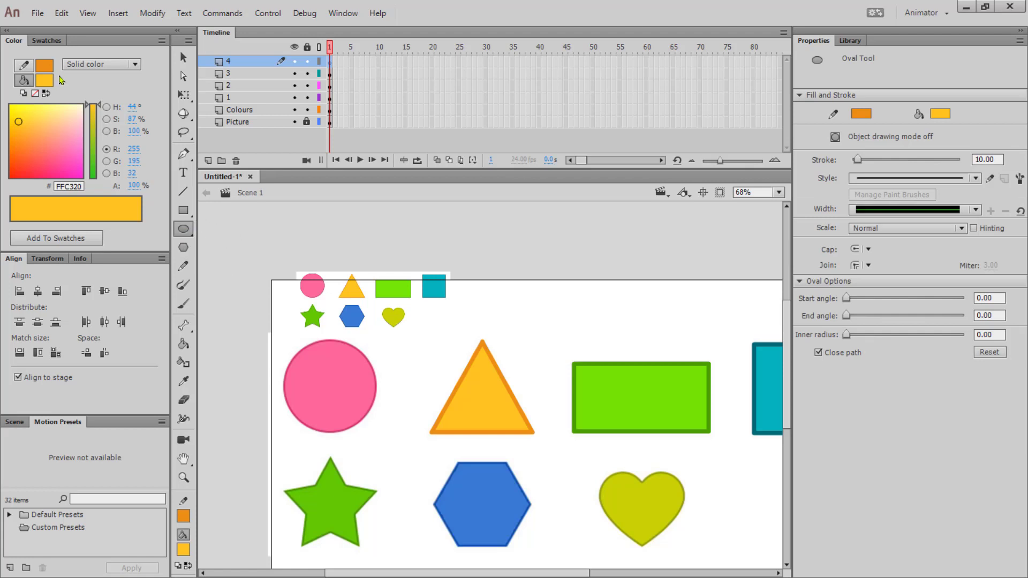
{"action": "left_click", "coordinate": [45, 66]}
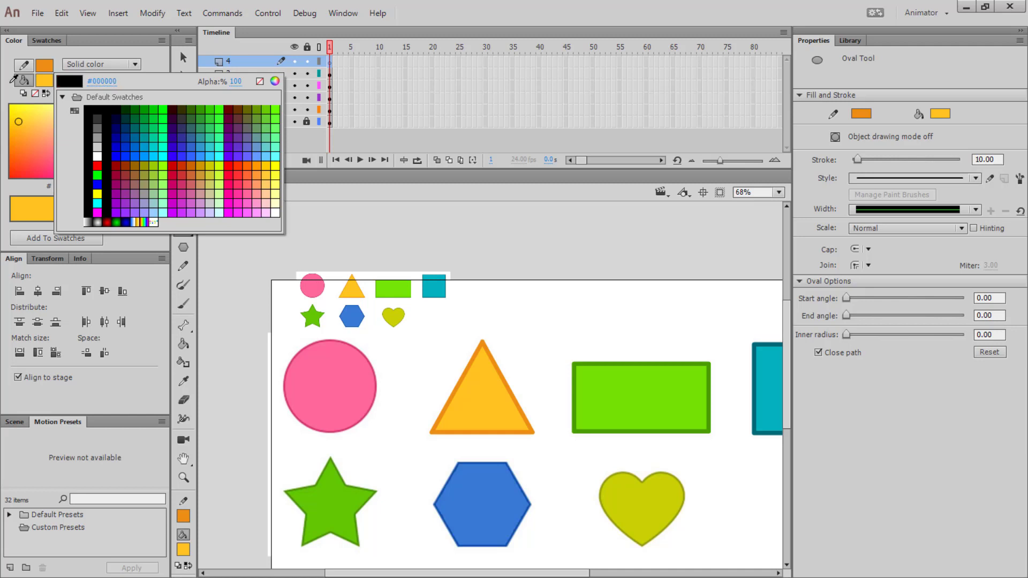
{"action": "left_click", "coordinate": [51, 76]}
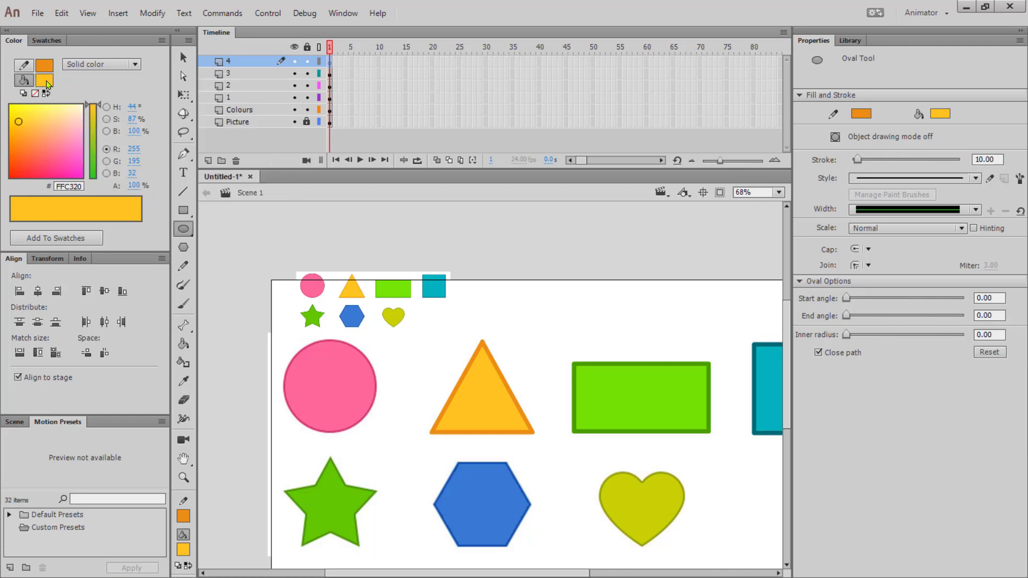
{"action": "left_click", "coordinate": [44, 80]}
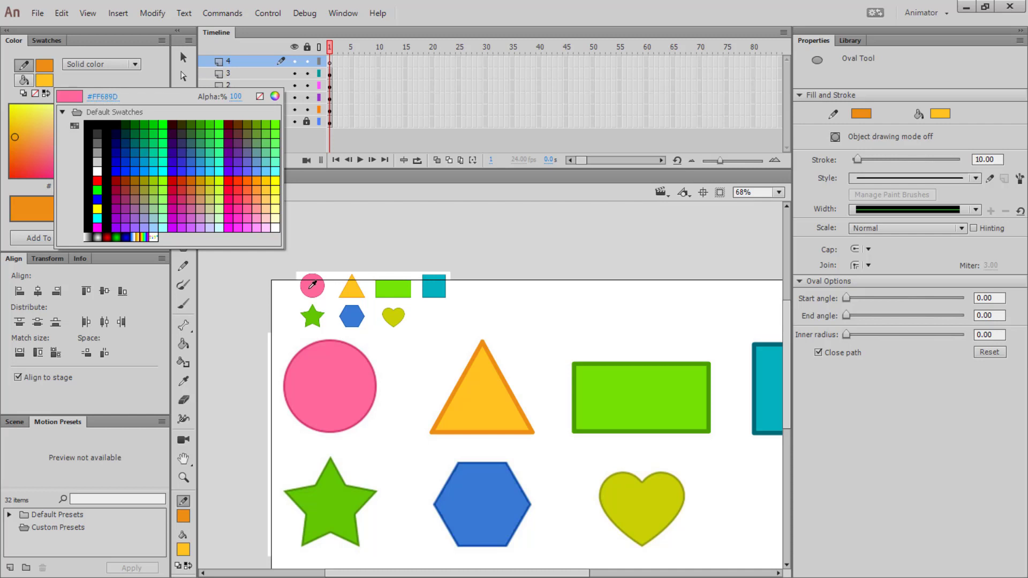
{"action": "left_click", "coordinate": [312, 286]}
{"action": "left_click", "coordinate": [45, 80]}
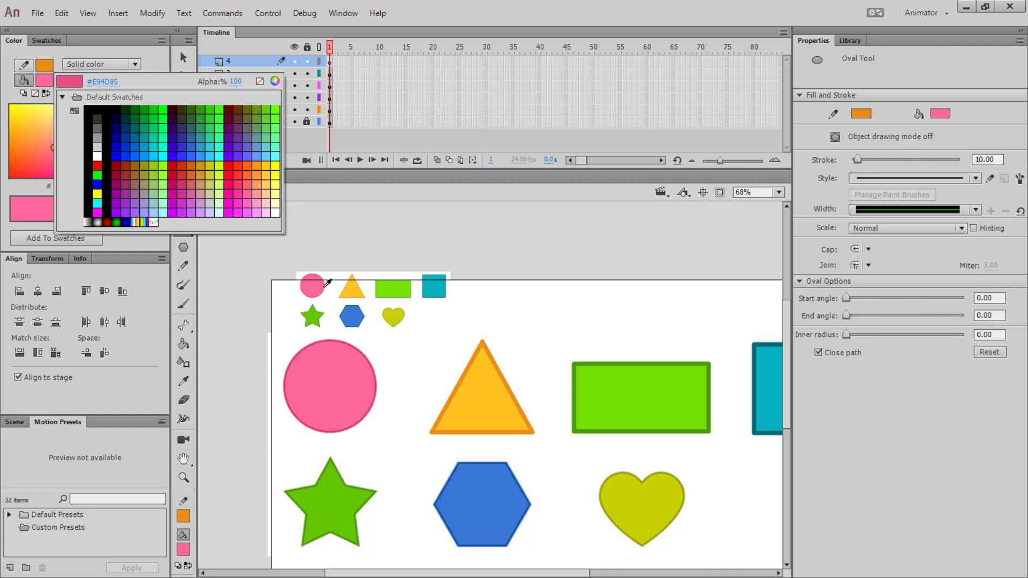
{"action": "left_click", "coordinate": [325, 286]}
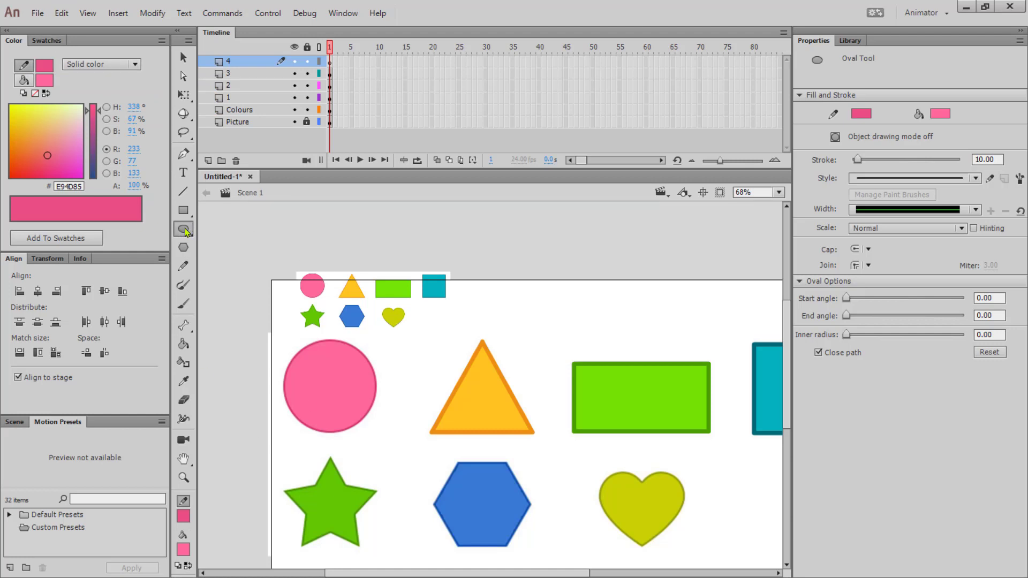
Draw a circle about 201 px in diameter on layer 4 and move it over the picture's pink circle
{"action": "mouse_move", "coordinate": [296, 353]}
{"action": "left_mouse_down"}
{"action": "mouse_move", "coordinate": [331, 402]}
{"action": "mouse_move", "coordinate": [389, 445]}
{"action": "left_mouse_up"}
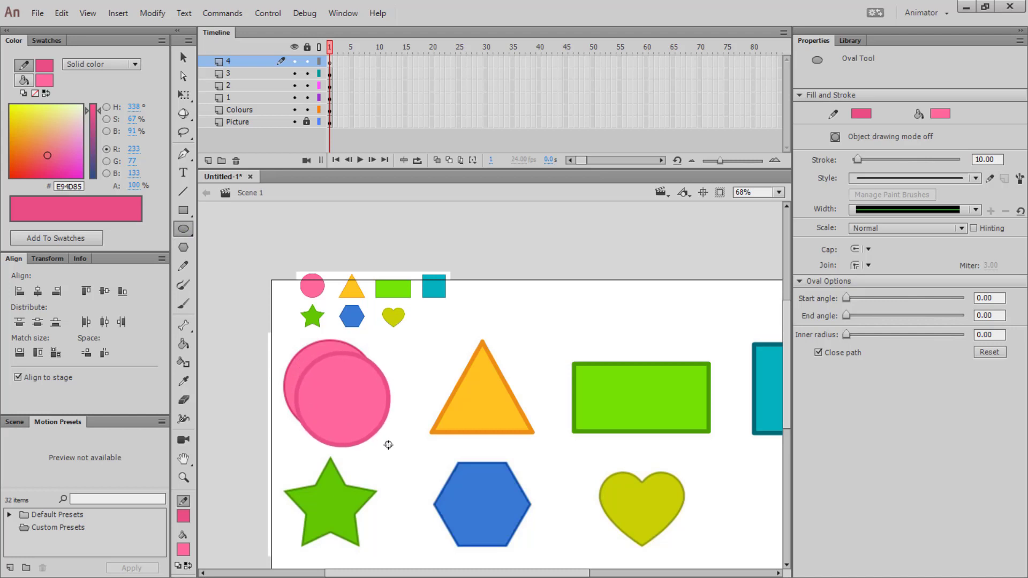
{"action": "key", "text": "v"}
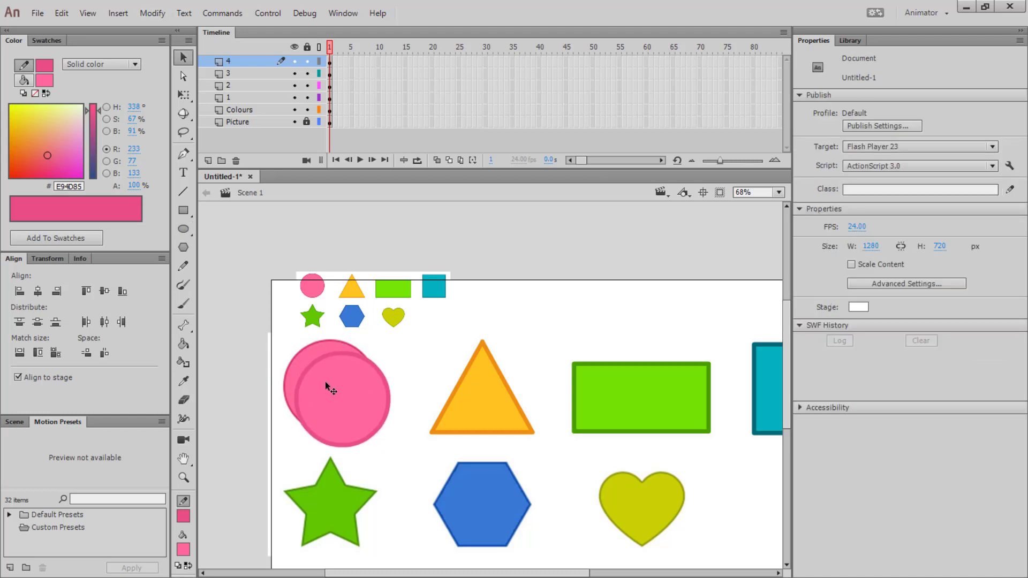
{"action": "left_click_drag", "start_coordinate": [344, 417], "coordinate": [333, 407]}
Show layer 4 as outlines and nudge the circle to X 29.30, Y 130.75 to match the picture's pink circle
{"action": "left_click", "coordinate": [324, 63]}
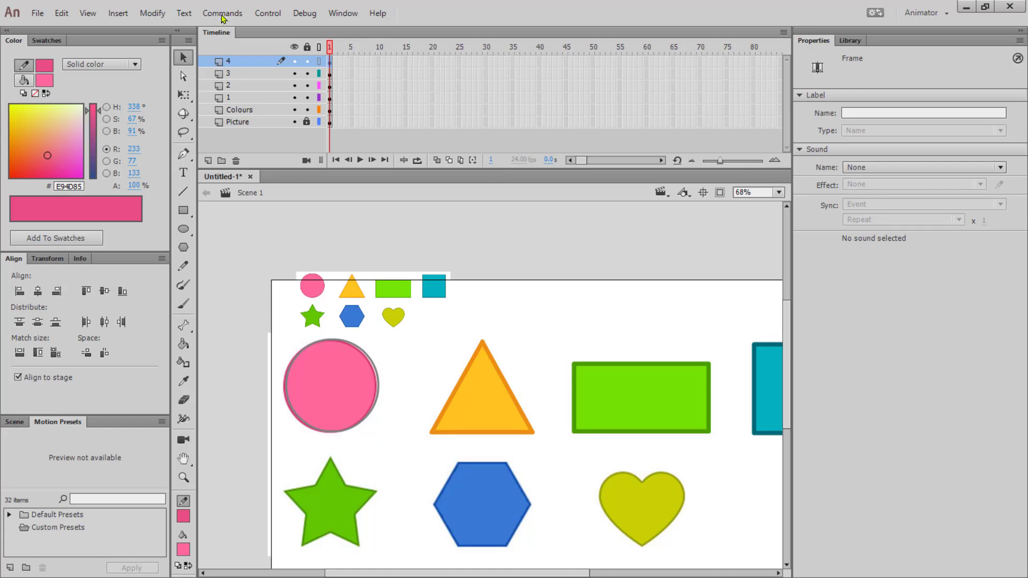
{"action": "left_click", "coordinate": [183, 96]}
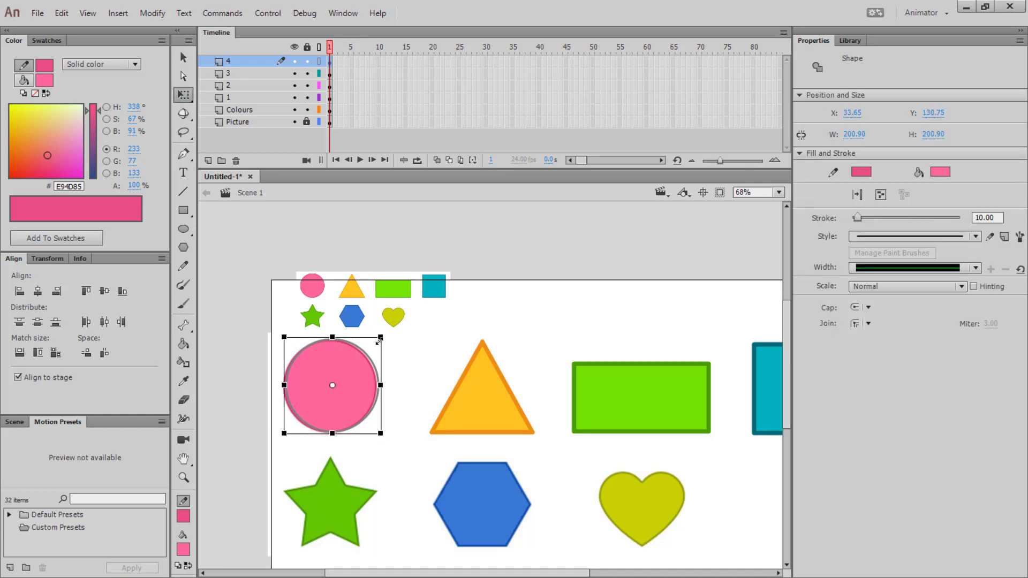
{"action": "mouse_move", "coordinate": [379, 340]}
{"action": "left_mouse_down"}
{"action": "mouse_move", "coordinate": [389, 333]}
{"action": "mouse_move", "coordinate": [380, 339]}
{"action": "left_mouse_up"}
{"action": "key", "text": "ctrl+z"}
{"action": "key", "text": "ctrl+z"}
{"action": "key", "text": "ctrl+z"}
{"action": "key", "text": "ctrl+z"}
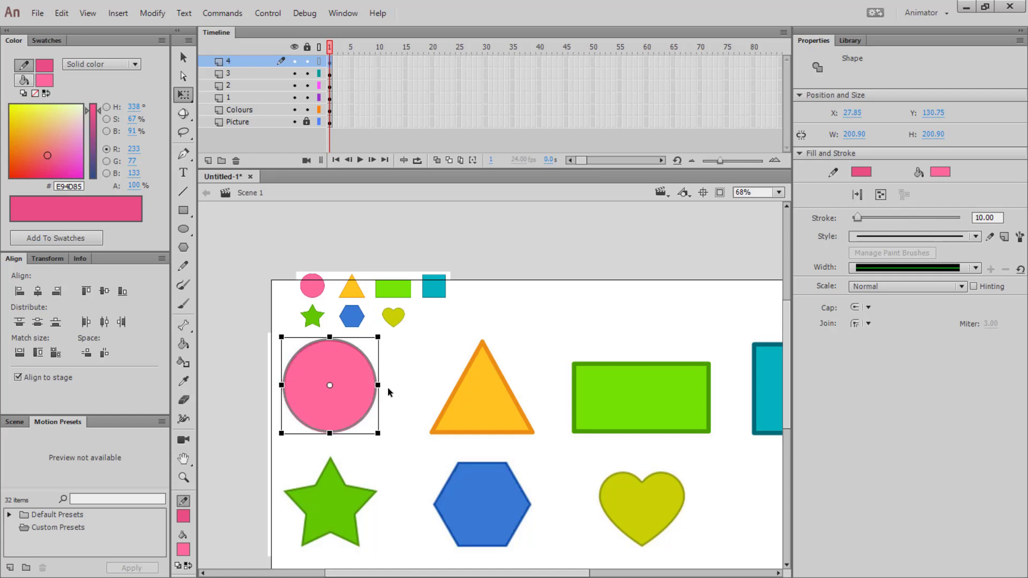
{"action": "key", "text": "ctrl+z"}
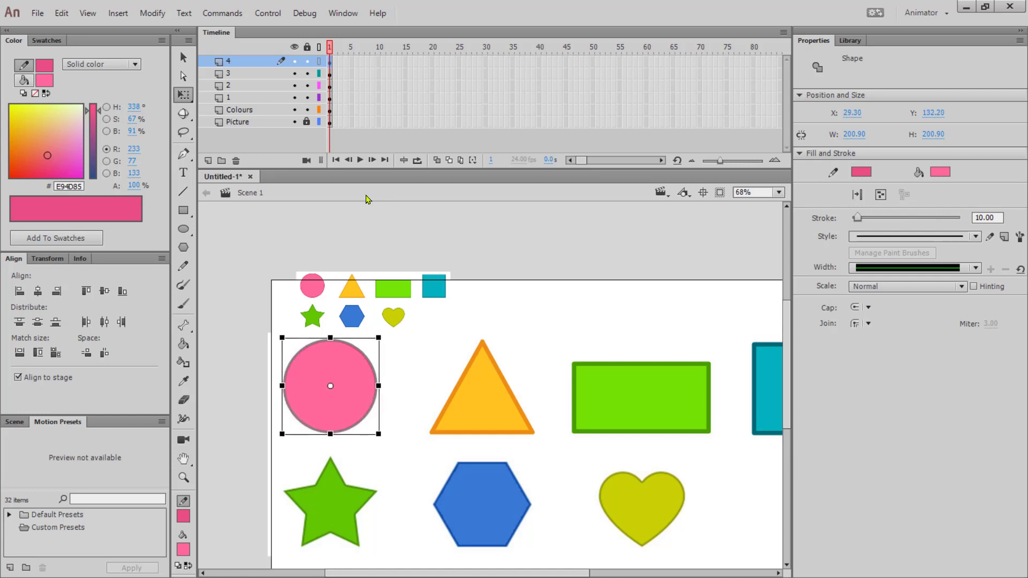
{"action": "key", "text": "ctrl+z"}
Turn off the outline display of layer 4 and deselect the circle
{"action": "key", "text": "v"}
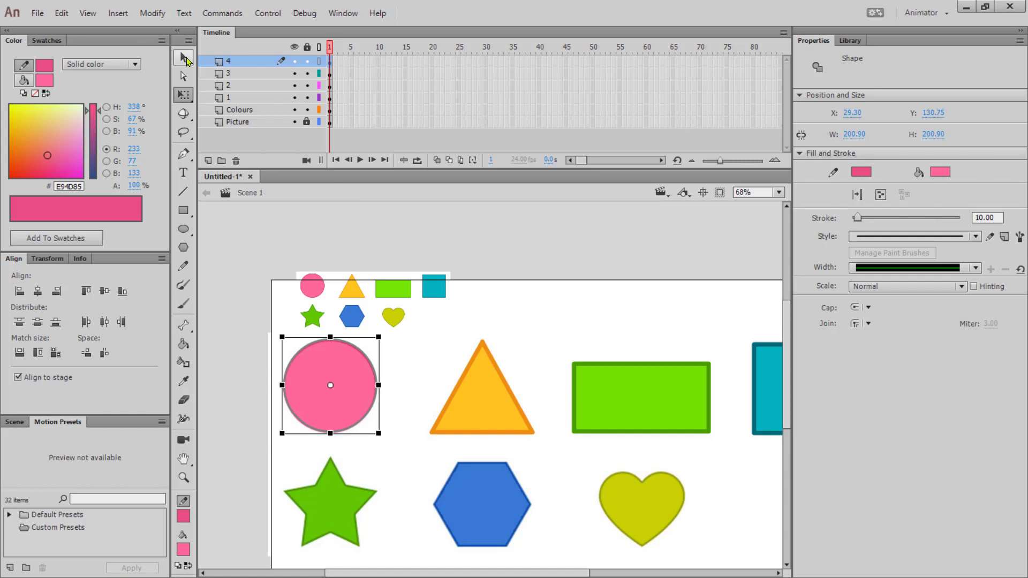
{"action": "key", "text": "ctrl+z"}
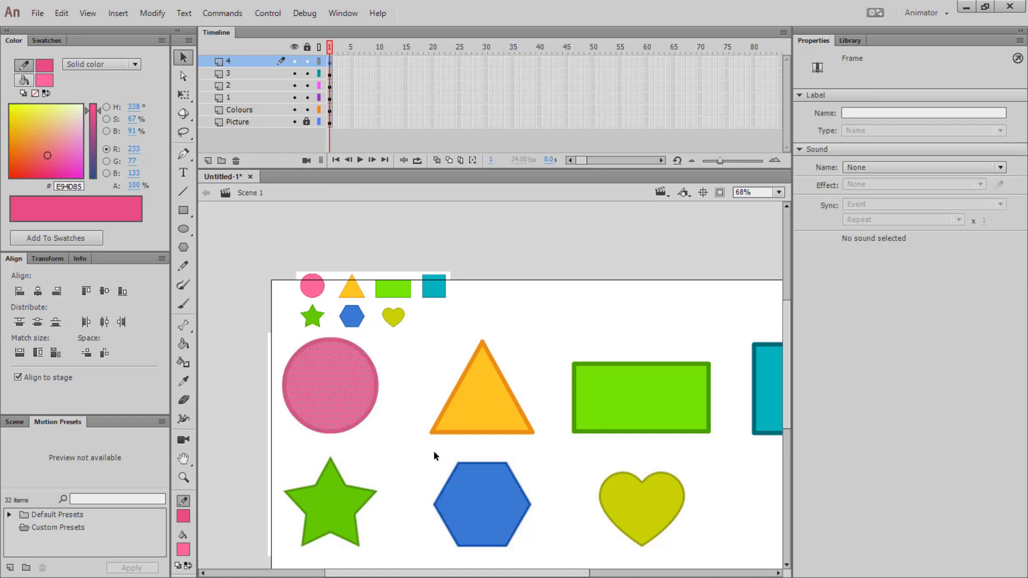
{"action": "left_click", "coordinate": [399, 436]}
Add a new layer named 5 above layer 4
{"action": "scroll", "coordinate": [400, 431], "scroll_direction": "down", "scroll_amount": 3}
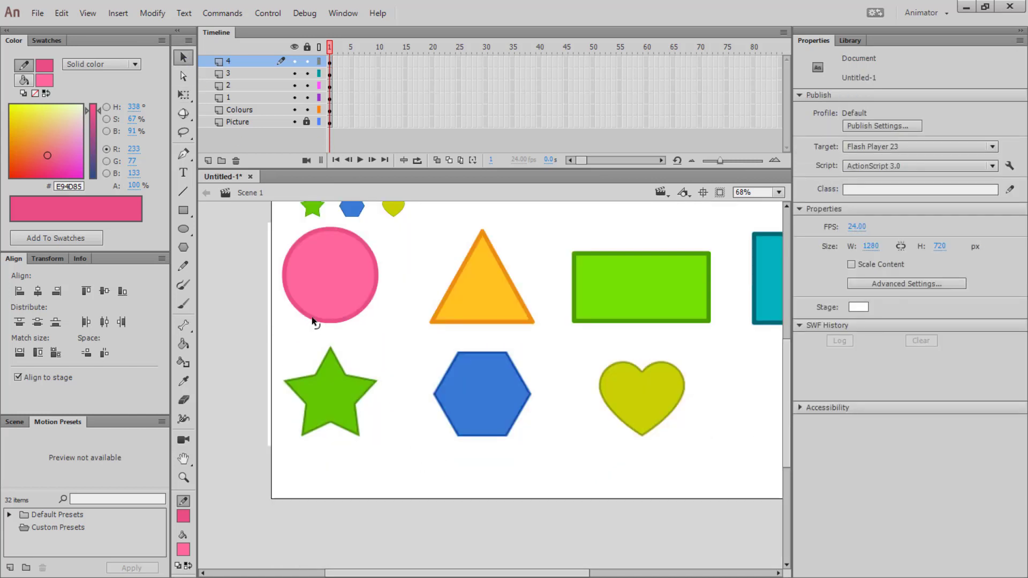
{"action": "left_click", "coordinate": [208, 160]}
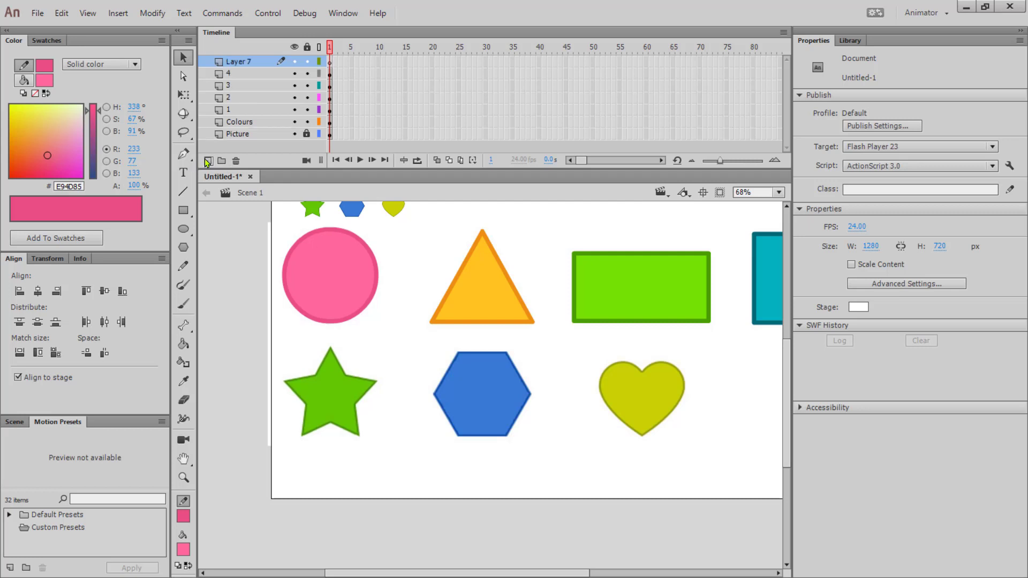
{"action": "double_click", "coordinate": [238, 62]}
{"action": "type", "text": "5"}
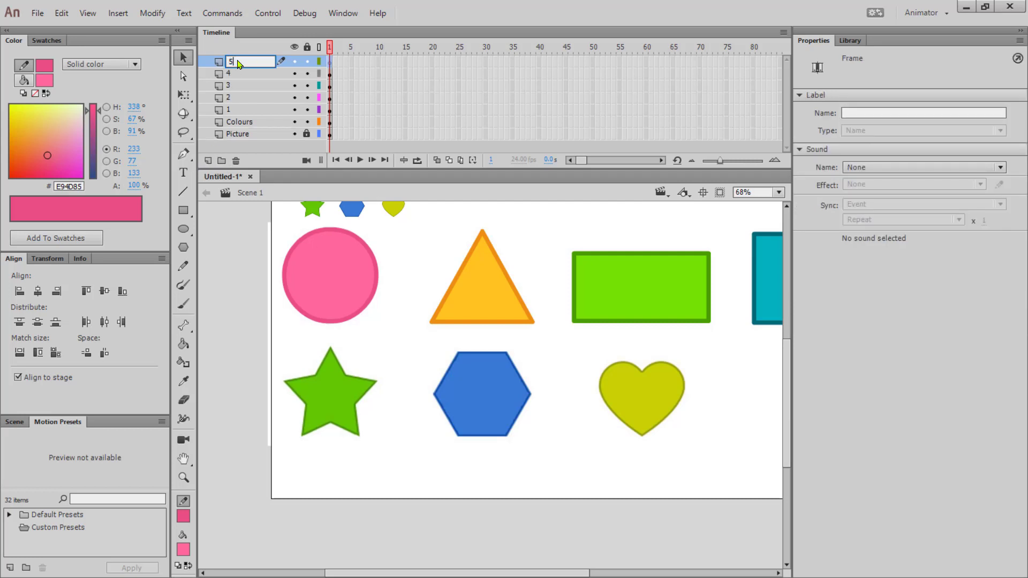
{"action": "key", "text": "Return"}
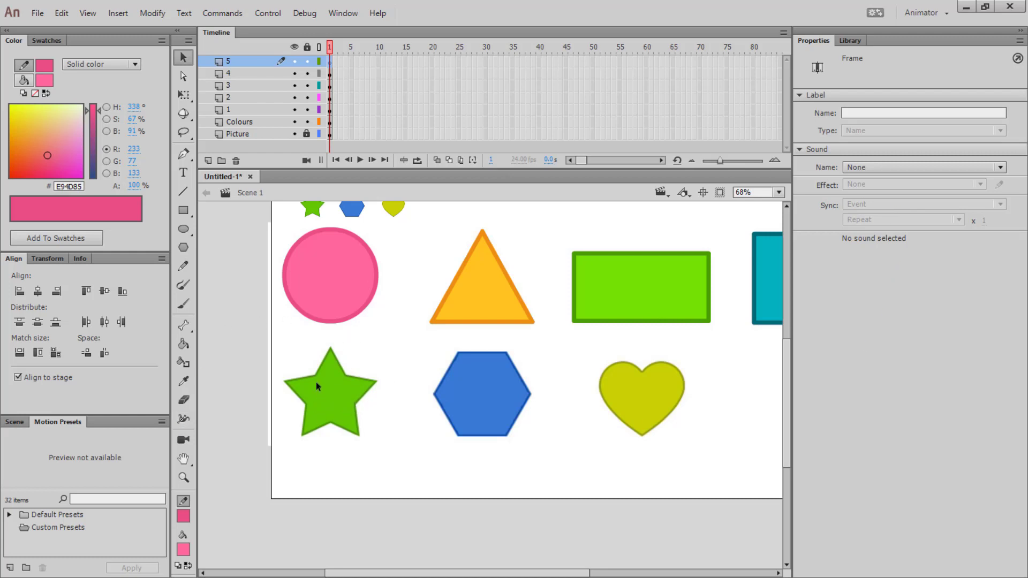
Trace the picture's green star on layer 5 with the Pen tool, placing an anchor at each tip and inner corner
{"action": "left_click", "coordinate": [183, 154]}
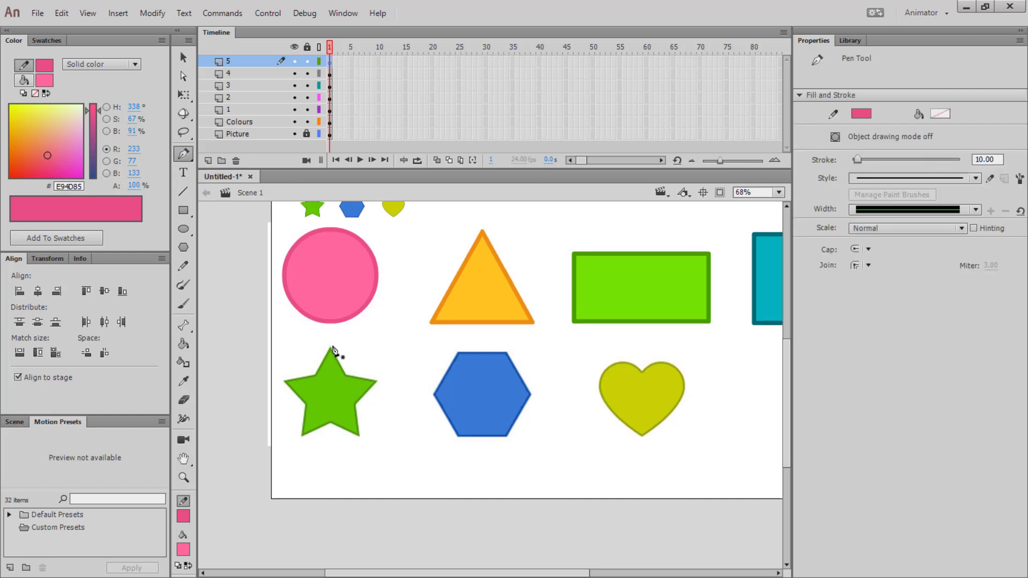
{"action": "left_click", "coordinate": [186, 154]}
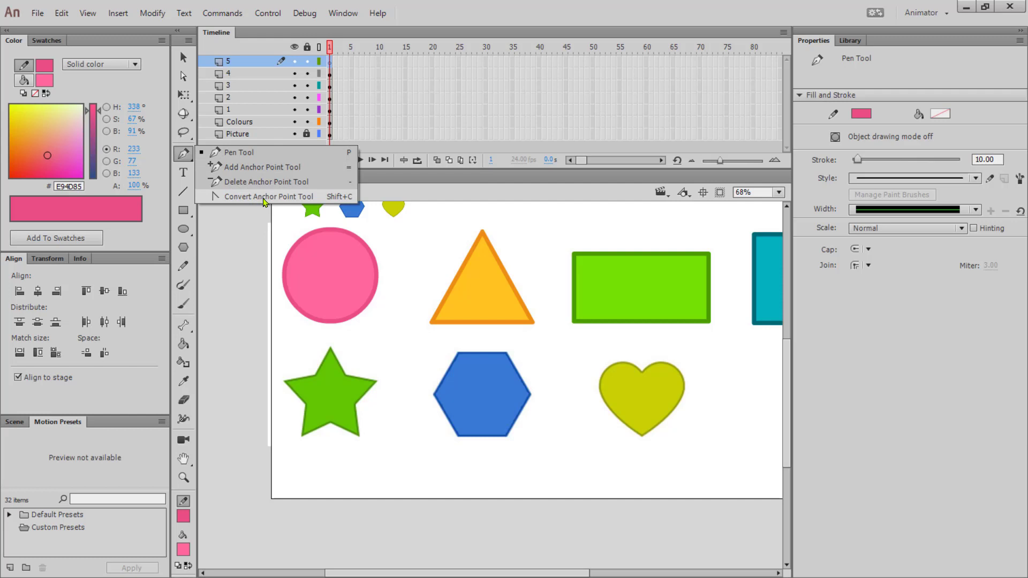
{"action": "left_click", "coordinate": [235, 155]}
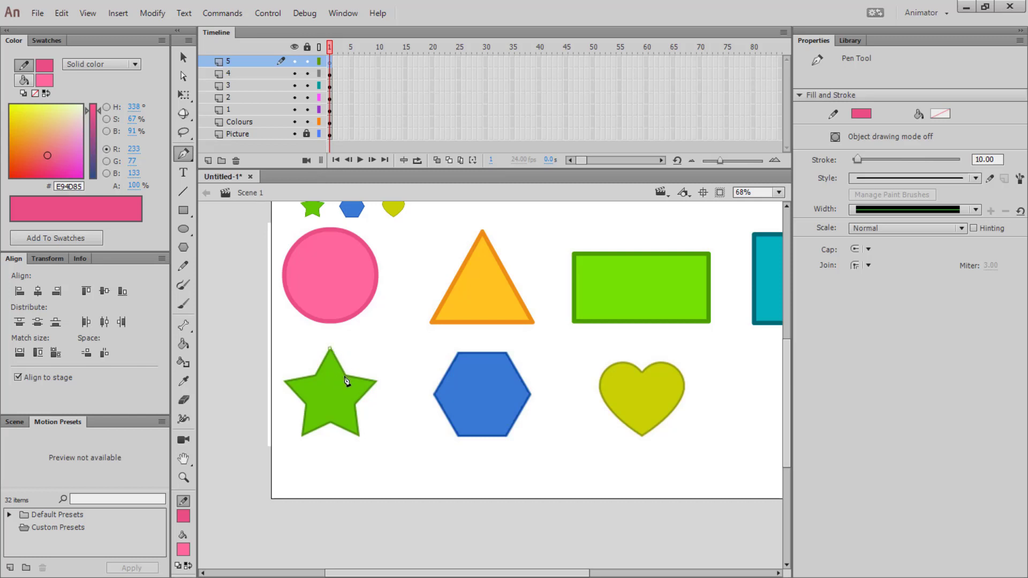
{"action": "left_click", "coordinate": [344, 376]}
{"action": "left_click", "coordinate": [376, 382]}
{"action": "left_click", "coordinate": [354, 406]}
{"action": "left_click", "coordinate": [360, 435]}
{"action": "left_click", "coordinate": [330, 423]}
{"action": "left_click", "coordinate": [300, 437]}
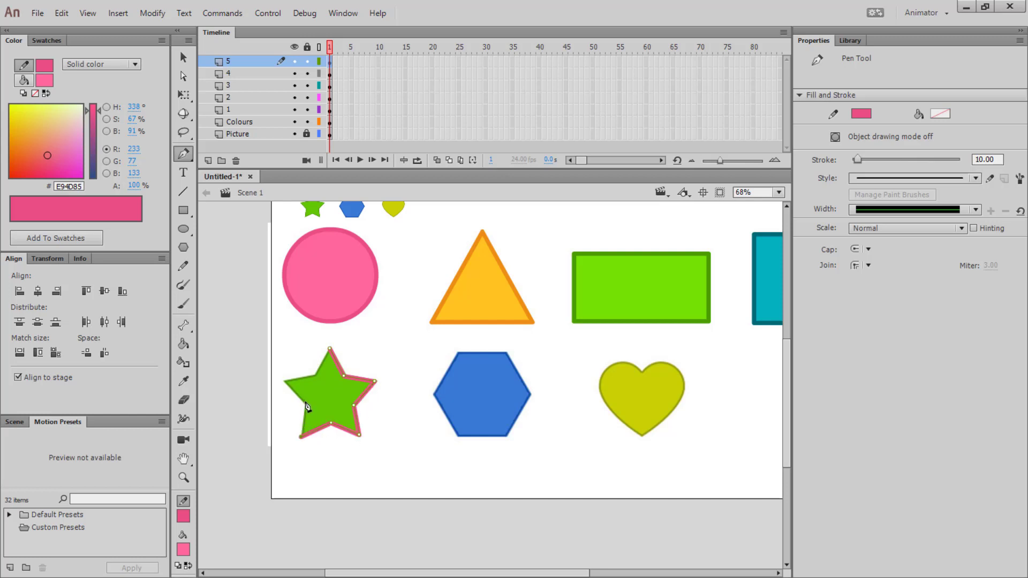
{"action": "left_click", "coordinate": [305, 404]}
{"action": "left_click", "coordinate": [280, 382]}
{"action": "left_click", "coordinate": [314, 376]}
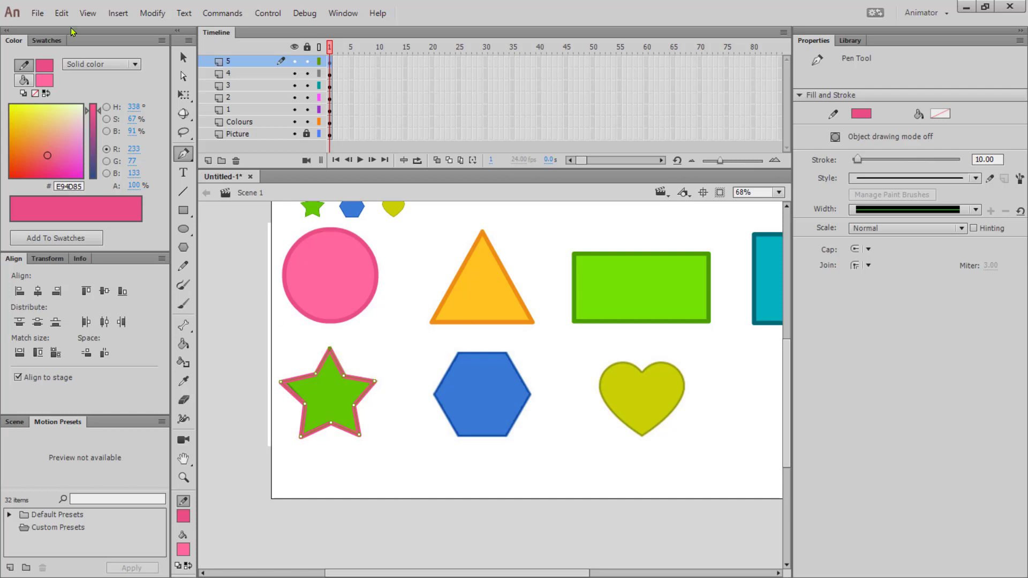
Adjust the traced star's left, right and top tips and upper-right inner corner with the Selection tool to match the picture
{"action": "left_click", "coordinate": [184, 59]}
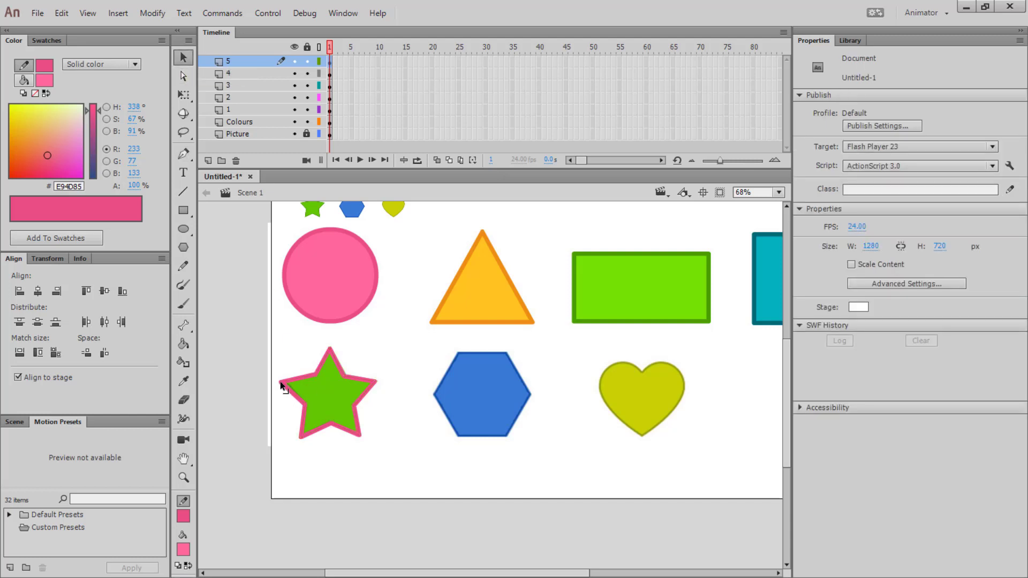
{"action": "left_click_drag", "start_coordinate": [282, 381], "coordinate": [285, 386]}
{"action": "key", "text": "ctrl+equal"}
{"action": "key", "text": "ctrl+equal"}
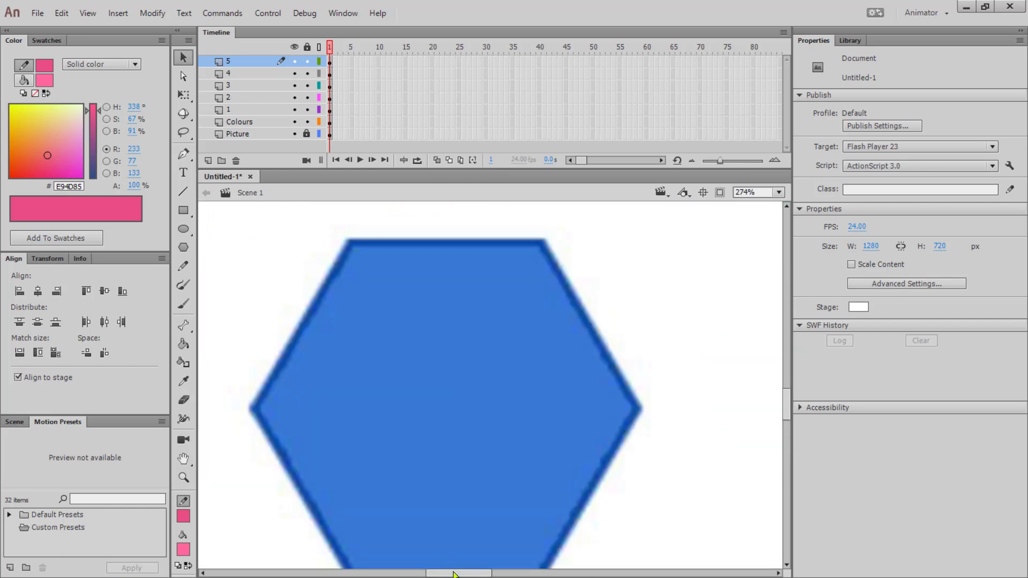
{"action": "left_click_drag", "start_coordinate": [453, 575], "coordinate": [382, 575]}
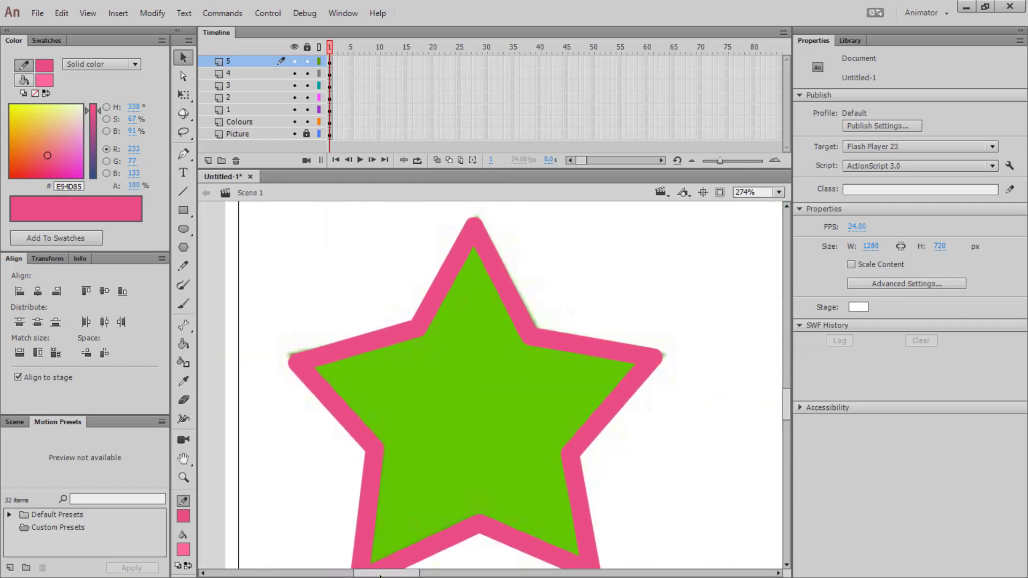
{"action": "left_click_drag", "start_coordinate": [529, 335], "coordinate": [537, 333]}
{"action": "left_click_drag", "start_coordinate": [653, 355], "coordinate": [660, 359]}
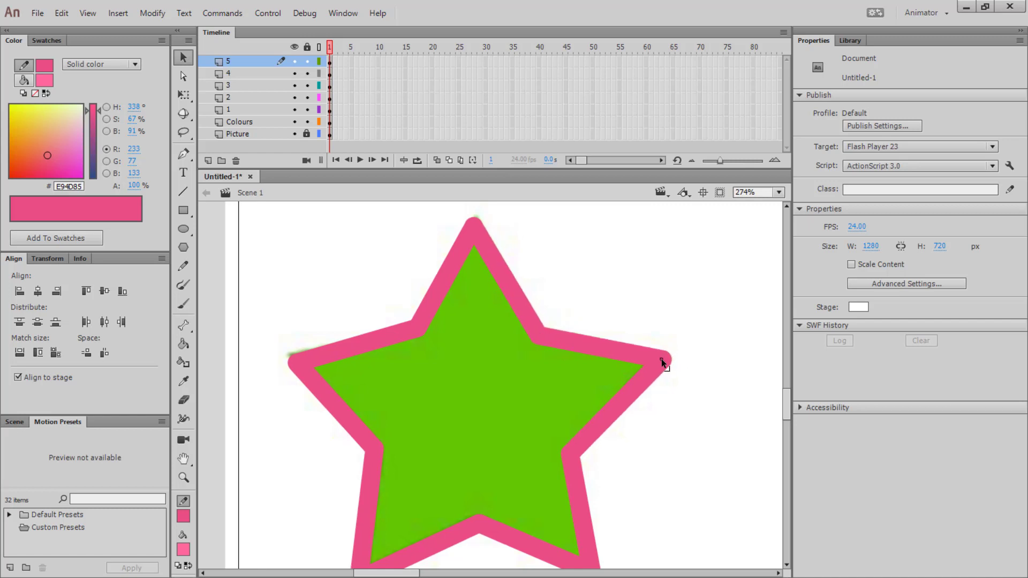
{"action": "left_click_drag", "start_coordinate": [297, 373], "coordinate": [291, 360]}
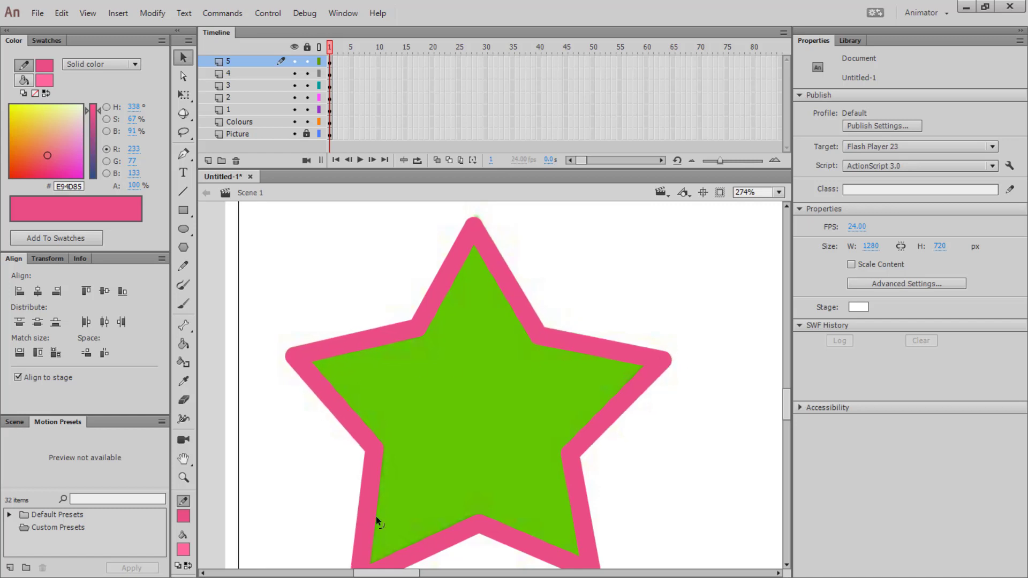
{"action": "scroll", "coordinate": [365, 383], "scroll_direction": "down", "scroll_amount": 3}
{"action": "scroll", "coordinate": [538, 442], "scroll_direction": "up", "scroll_amount": 3}
{"action": "left_click_drag", "start_coordinate": [477, 225], "coordinate": [475, 224]}
{"action": "key", "text": "ctrl+minus"}
{"action": "key", "text": "ctrl+minus"}
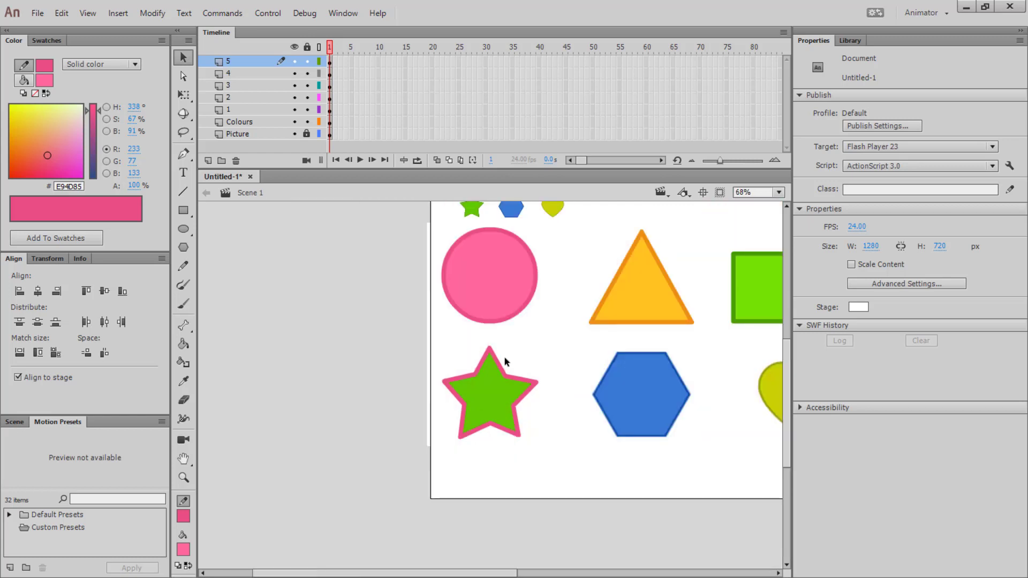
Sample stroke color #559814 from the edge of the star in the small reference copy
{"action": "scroll", "coordinate": [506, 355], "scroll_direction": "up", "scroll_amount": 3}
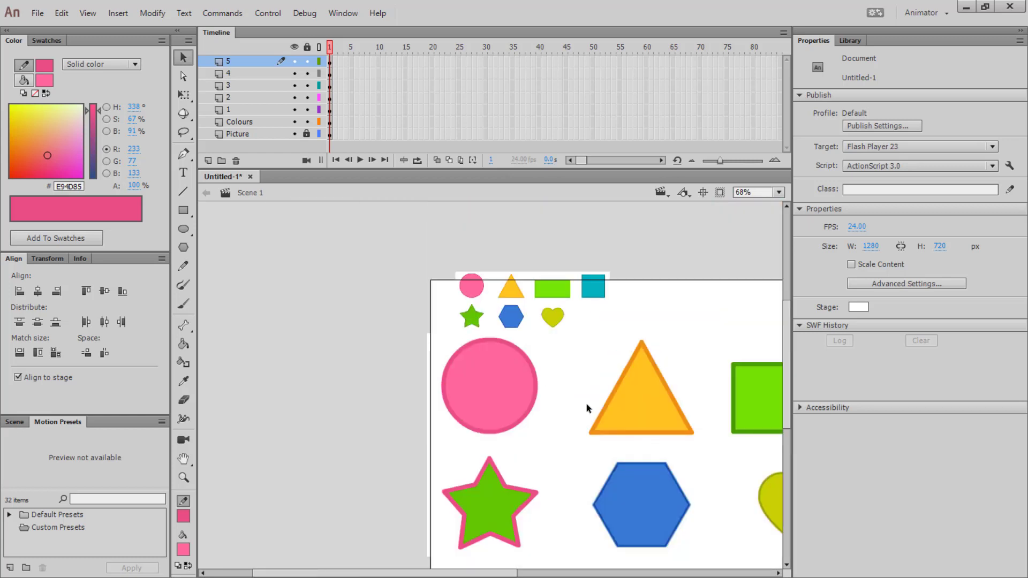
{"action": "scroll", "coordinate": [559, 365], "scroll_direction": "down", "scroll_amount": 3}
{"action": "scroll", "coordinate": [563, 371], "scroll_direction": "up", "scroll_amount": 3}
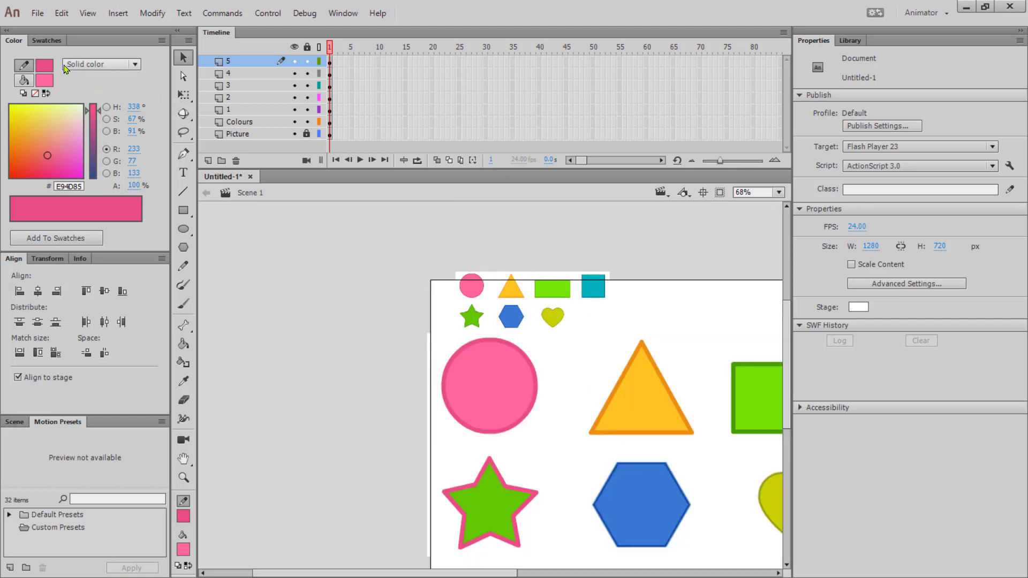
{"action": "left_click", "coordinate": [45, 64]}
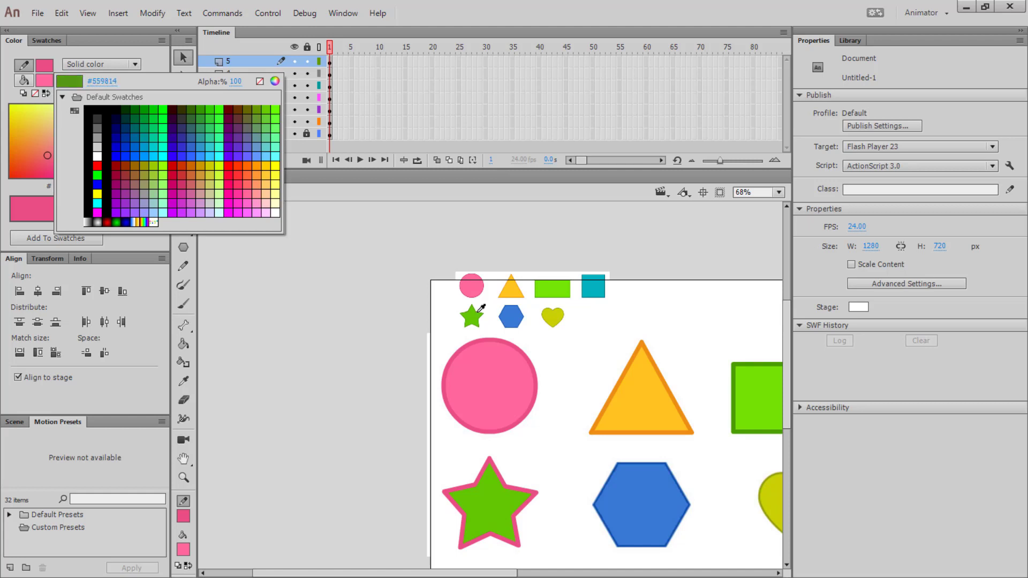
{"action": "left_click", "coordinate": [479, 312]}
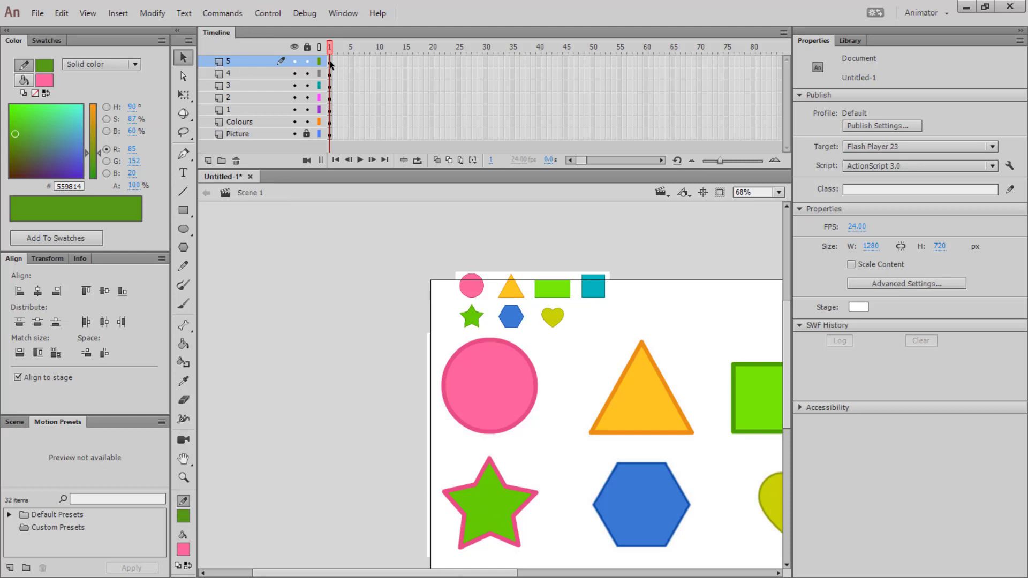
Select the star outline on layer 5, set its stroke color to #509E04, and check it with the Picture layer temporarily hidden
{"action": "left_click", "coordinate": [330, 62]}
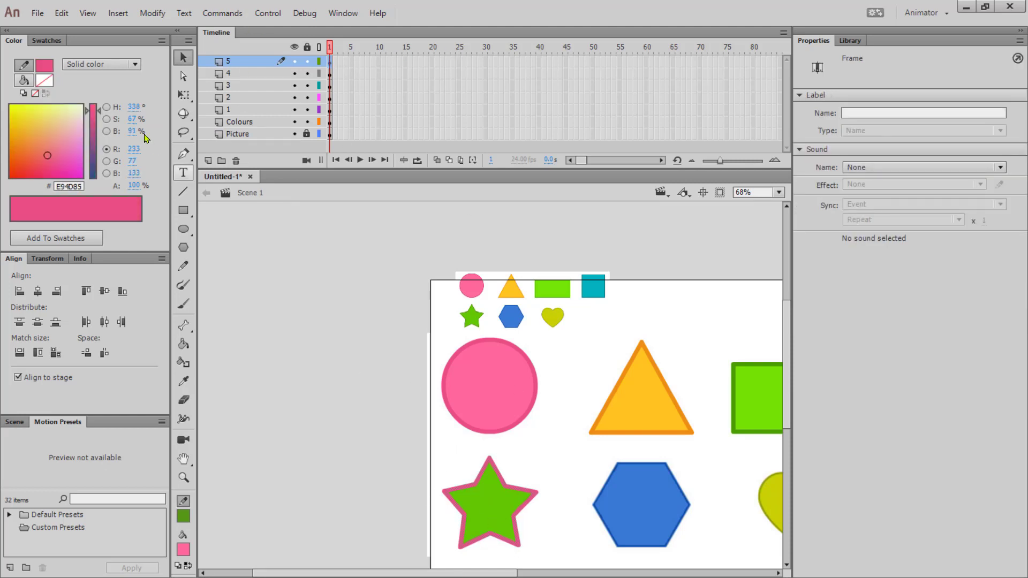
{"action": "left_click", "coordinate": [45, 65]}
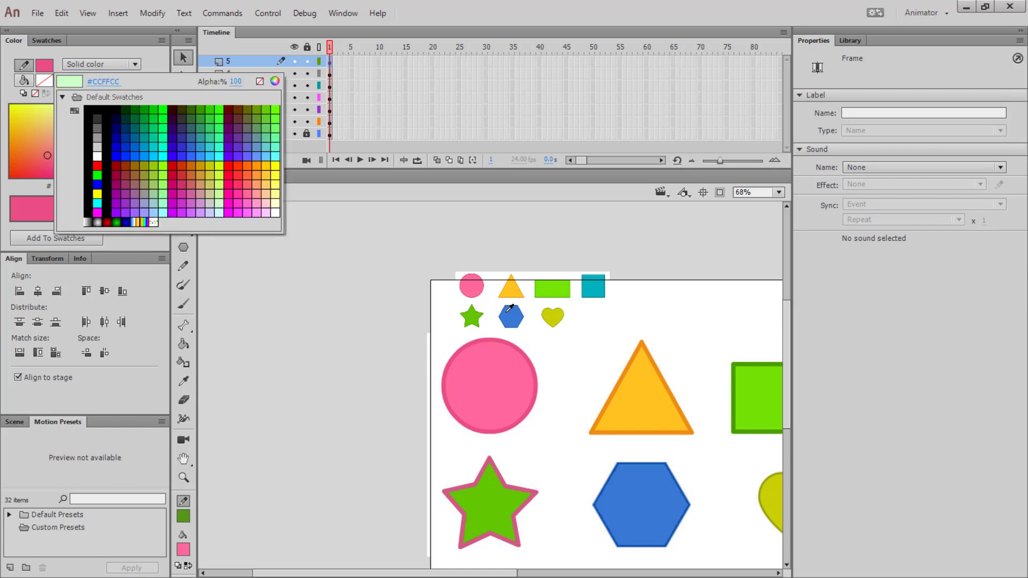
{"action": "key", "text": "Escape"}
{"action": "left_click", "coordinate": [479, 306]}
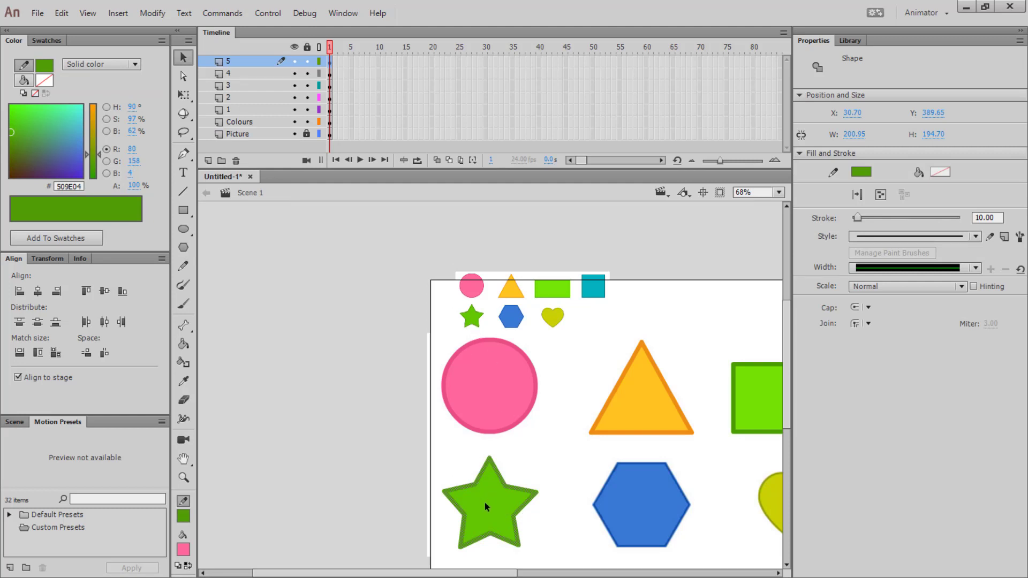
{"action": "left_click", "coordinate": [294, 134]}
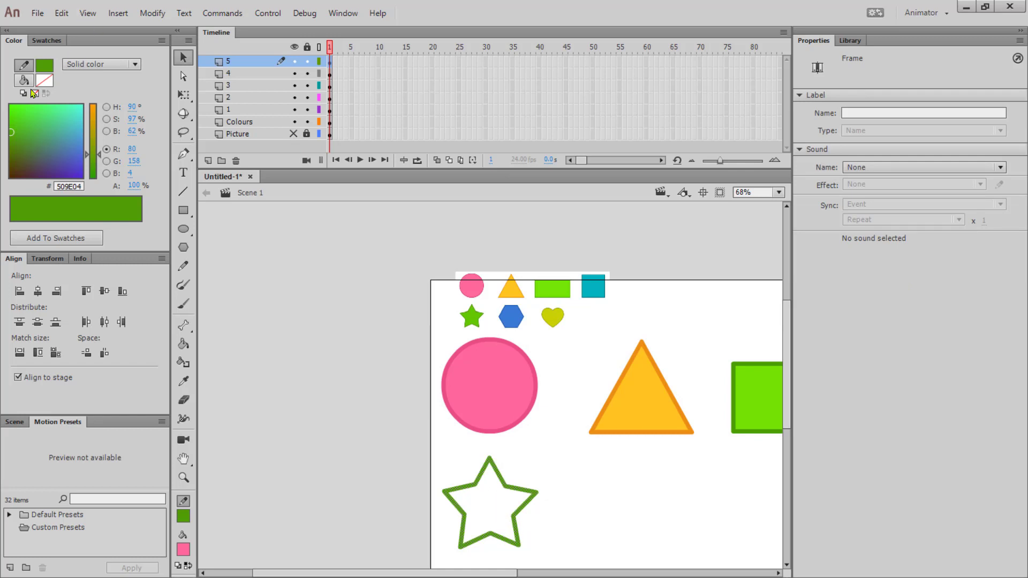
{"action": "left_click", "coordinate": [294, 134]}
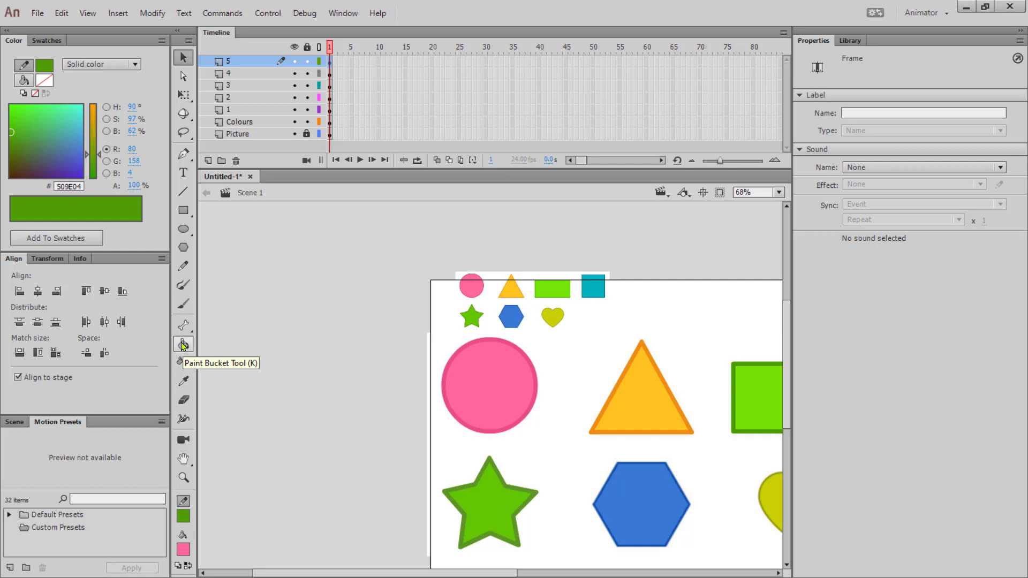
Fill the traced star with the green sampled from the small reference star using the Paint Bucket, checking it with the Picture layer temporarily hidden
{"action": "left_click", "coordinate": [182, 550]}
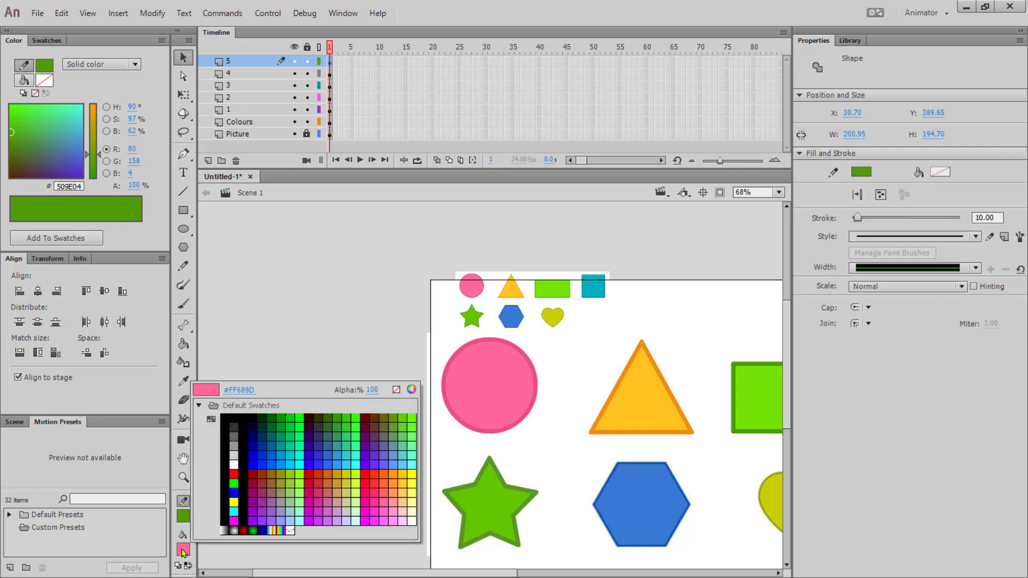
{"action": "left_click", "coordinate": [473, 315]}
{"action": "left_click", "coordinate": [185, 345]}
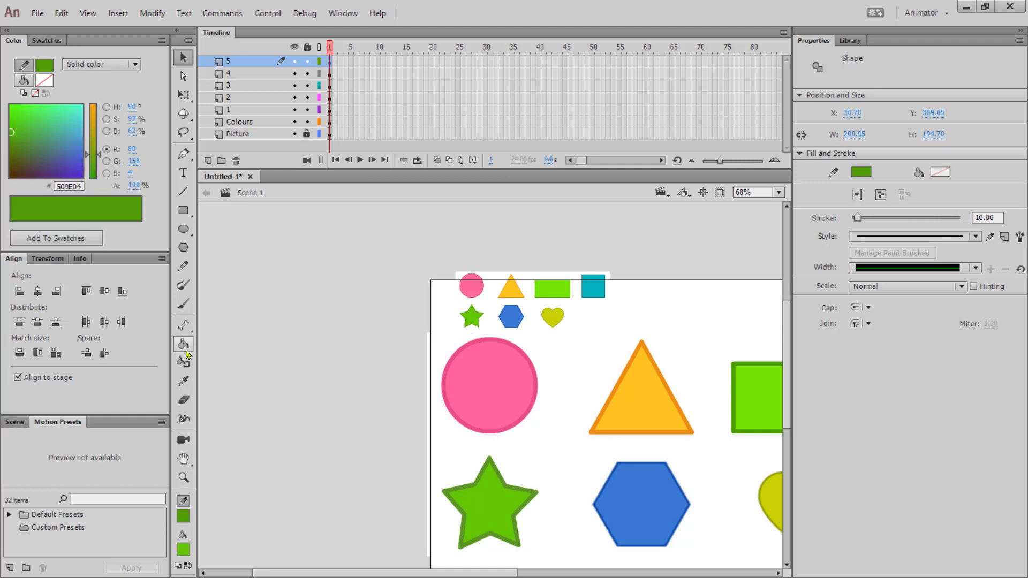
{"action": "left_click", "coordinate": [185, 347]}
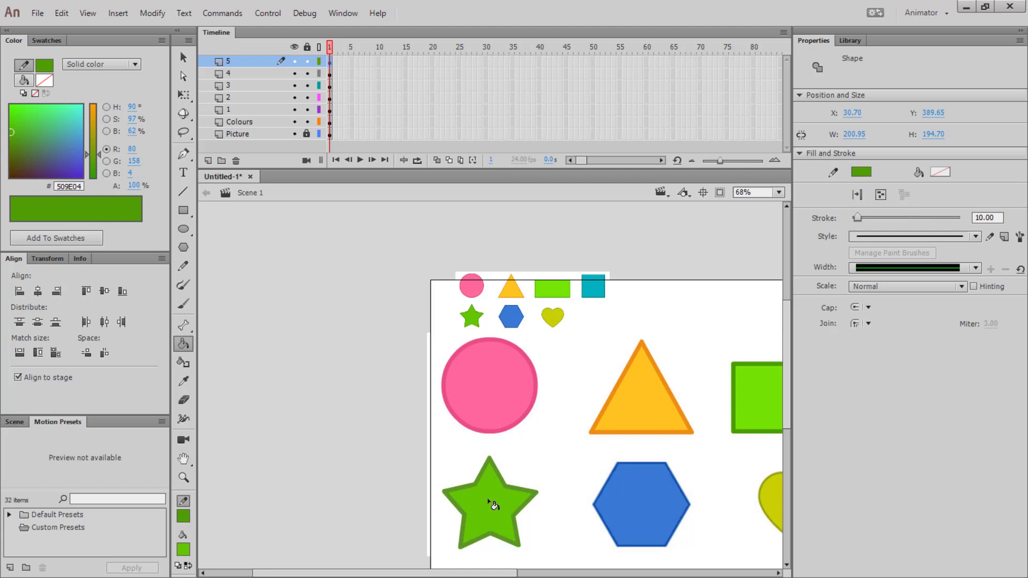
{"action": "left_click", "coordinate": [294, 134]}
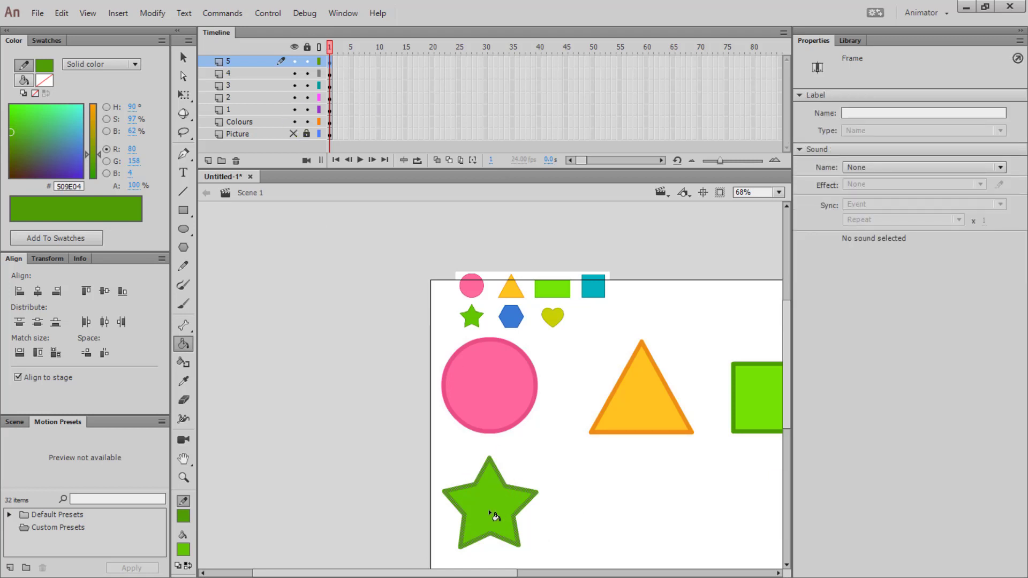
{"action": "key", "text": "ctrl+z"}
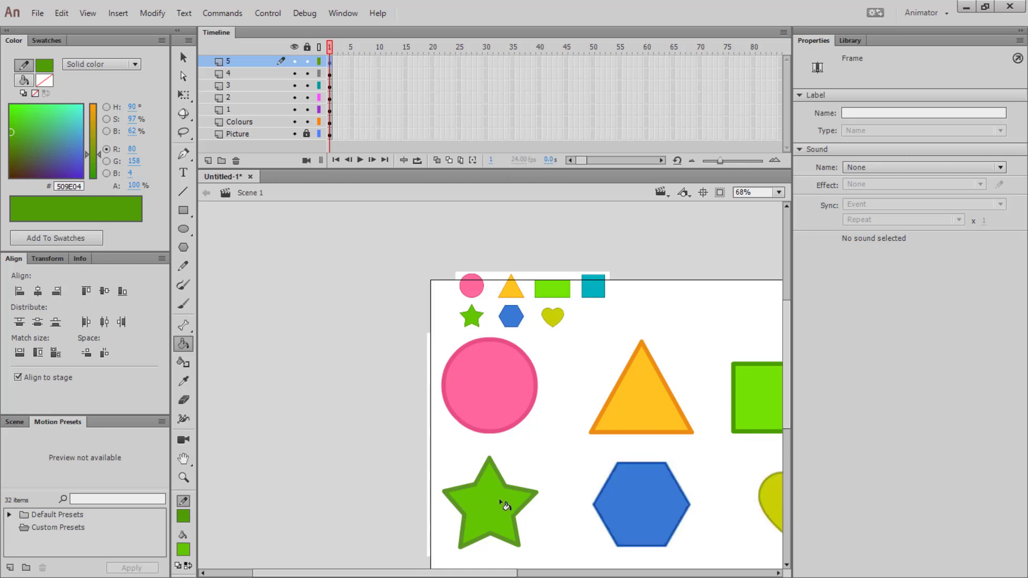
Undo the star's fill and refill it with the same green using the Paint Bucket while the Picture layer is hidden
{"action": "left_click", "coordinate": [294, 134]}
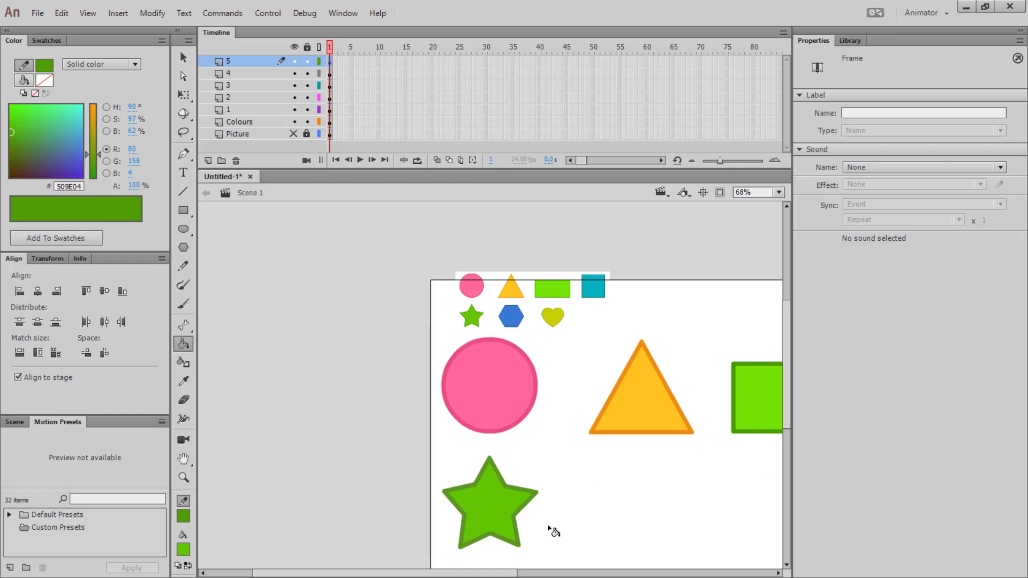
{"action": "key", "text": "ctrl+z"}
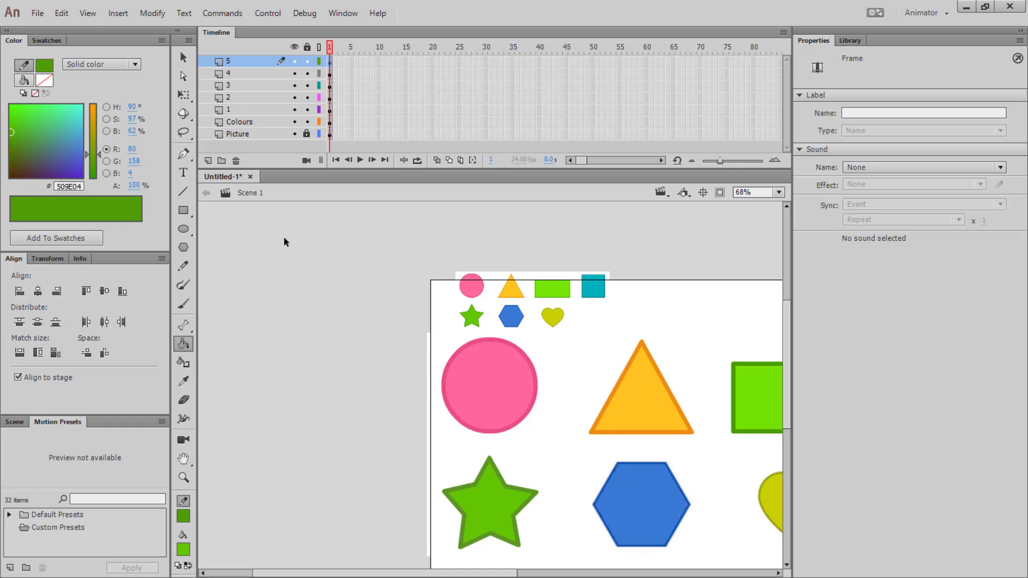
{"action": "key", "text": "ctrl+z"}
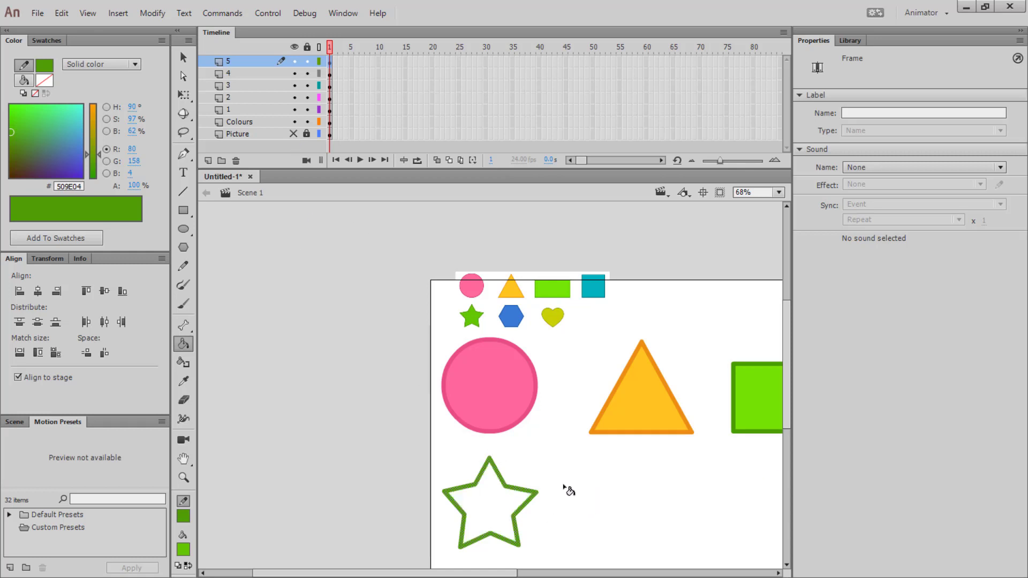
{"action": "left_click", "coordinate": [488, 506]}
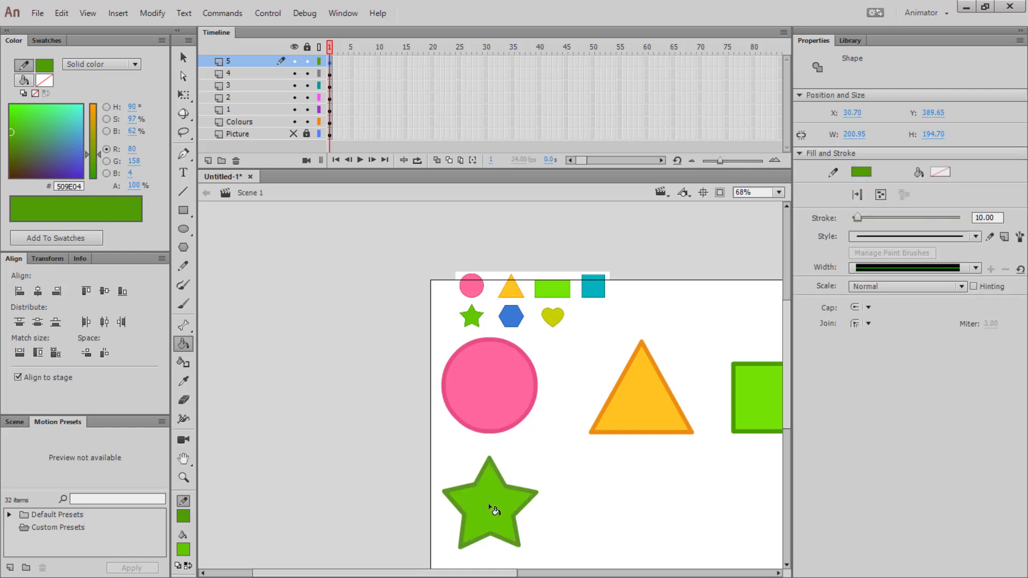
{"action": "left_click", "coordinate": [184, 59]}
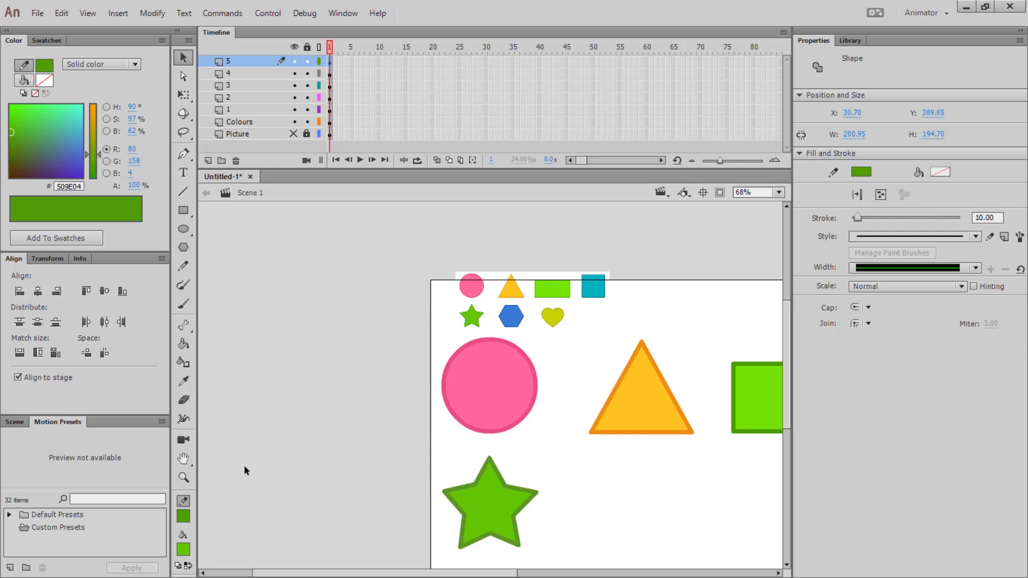
{"action": "left_click", "coordinate": [183, 344]}
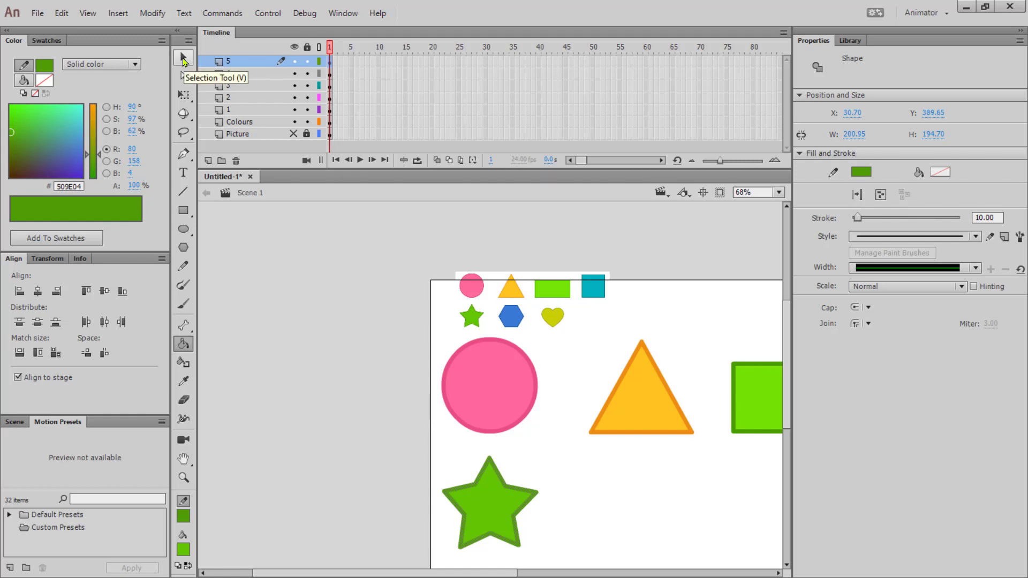
Draw an oval about 238 × 121 px beside the green star with no stroke and the green fill #64C504
{"action": "left_click", "coordinate": [184, 230]}
{"action": "left_click", "coordinate": [45, 80]}
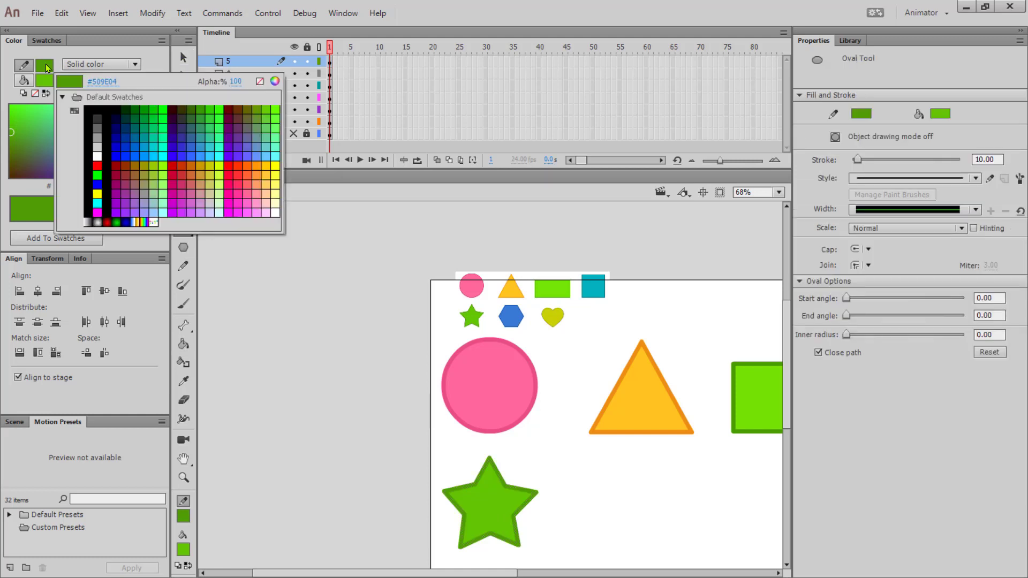
{"action": "left_click", "coordinate": [260, 82]}
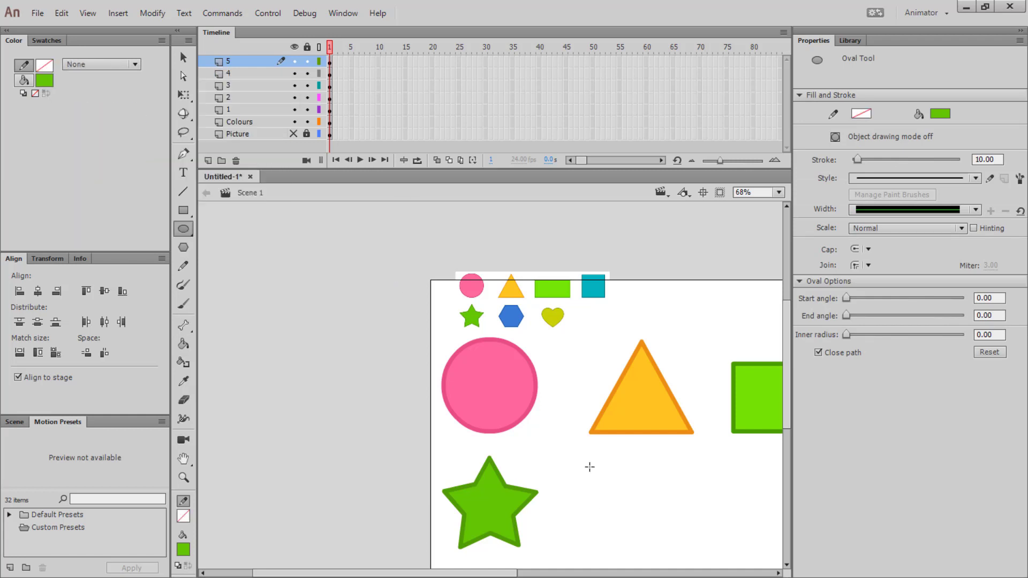
{"action": "left_click_drag", "start_coordinate": [584, 460], "coordinate": [692, 513]}
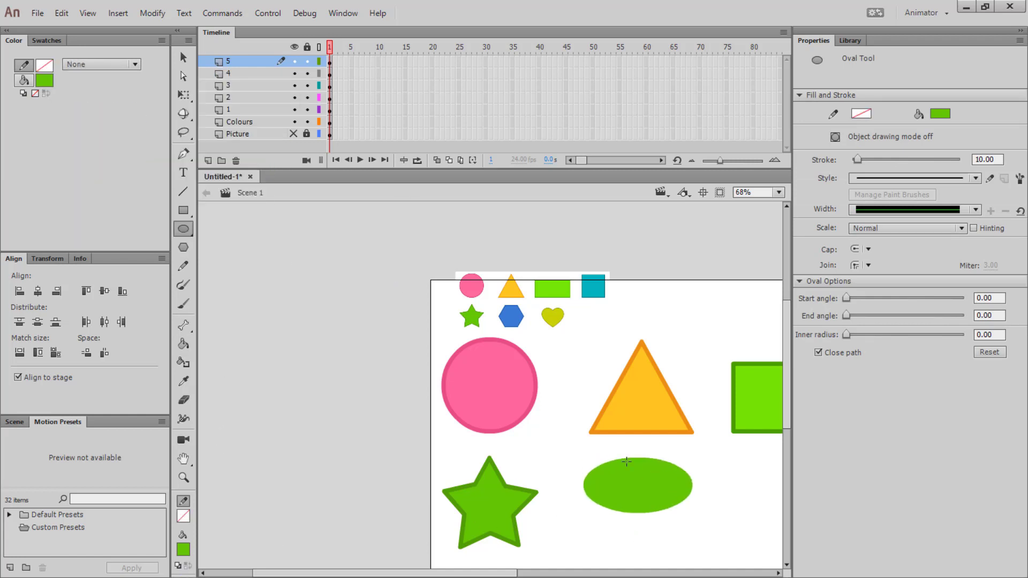
Change the oval's fill color to #646BB1 and delete the oval
{"action": "key", "text": "v"}
{"action": "left_click", "coordinate": [657, 484]}
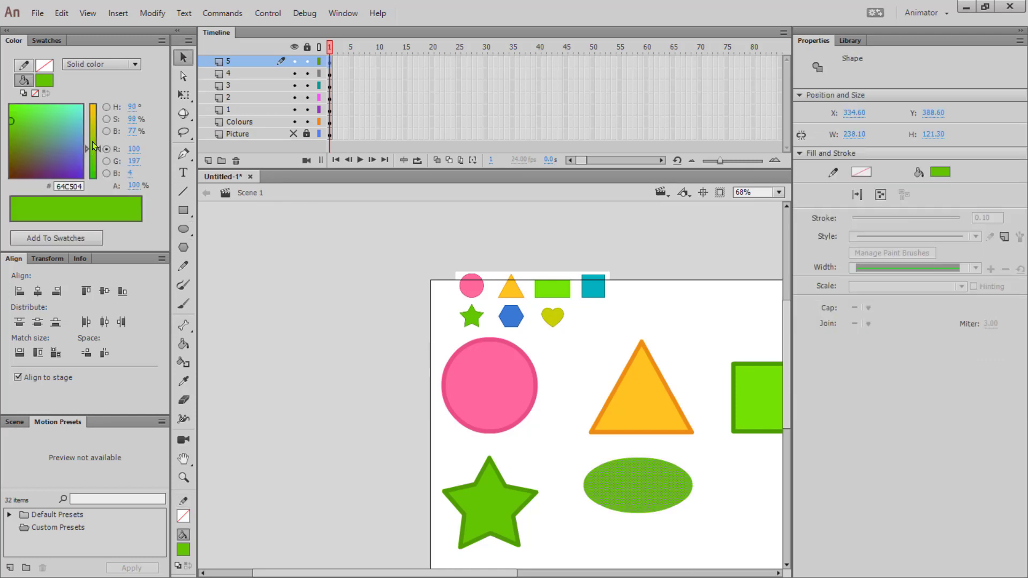
{"action": "left_click", "coordinate": [59, 147]}
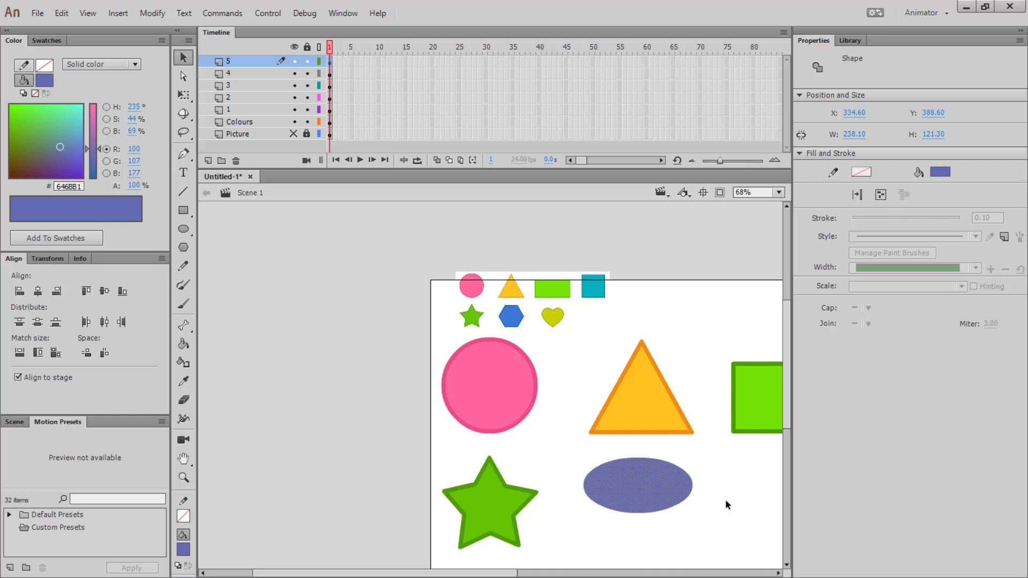
{"action": "left_click", "coordinate": [683, 539]}
{"action": "left_click", "coordinate": [641, 490]}
{"action": "key", "text": "Delete"}
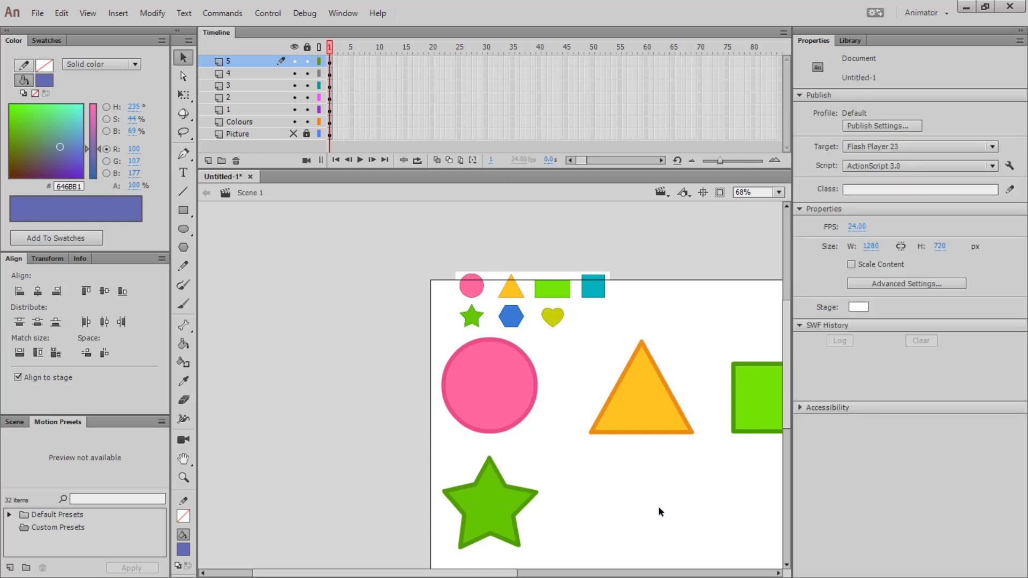
Show the Picture layer again and add a new layer named 6 above layer 5
{"action": "left_click", "coordinate": [294, 133]}
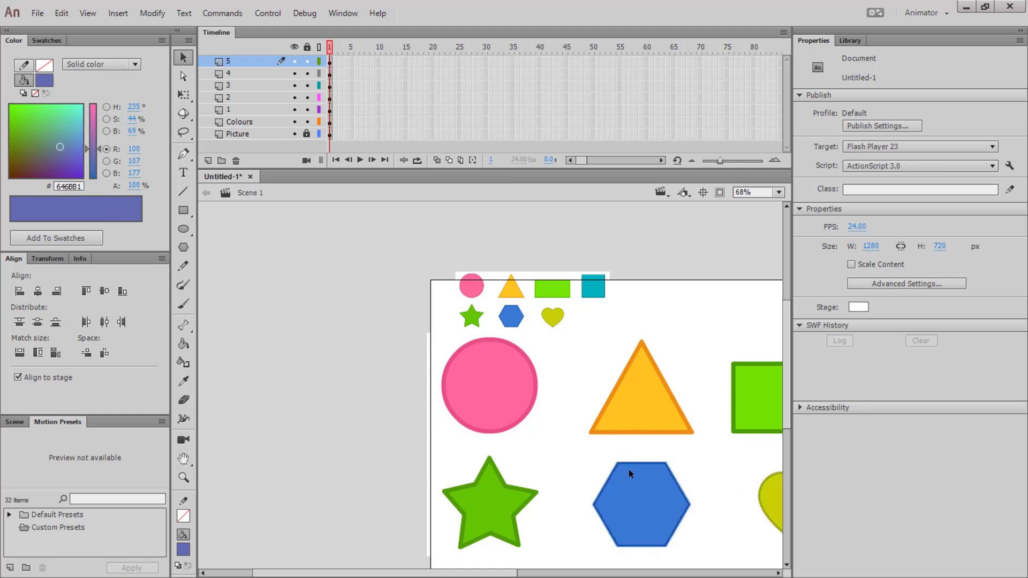
{"action": "left_click_drag", "start_coordinate": [507, 575], "coordinate": [534, 574]}
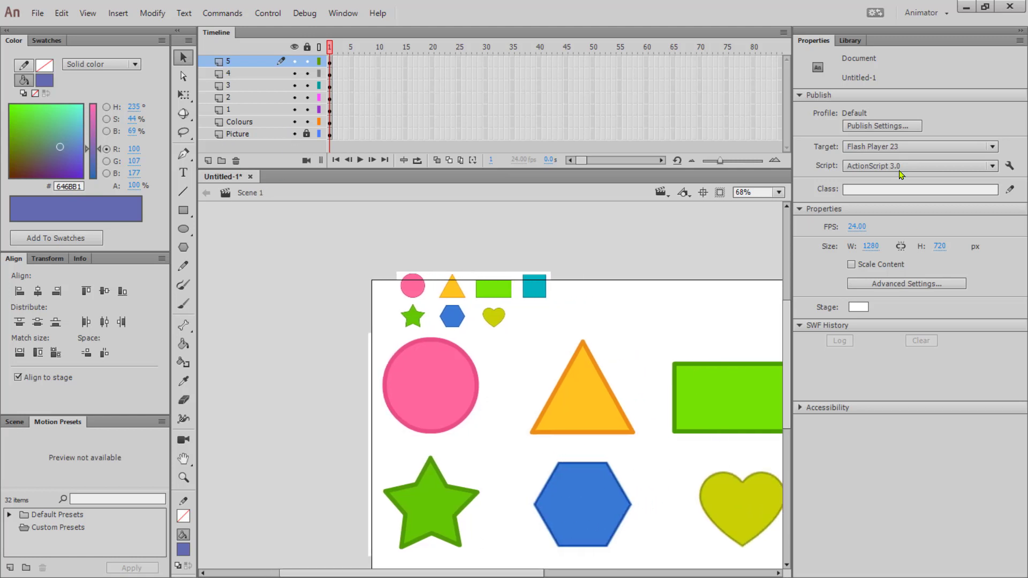
{"action": "left_click", "coordinate": [777, 193]}
{"action": "left_click", "coordinate": [769, 208]}
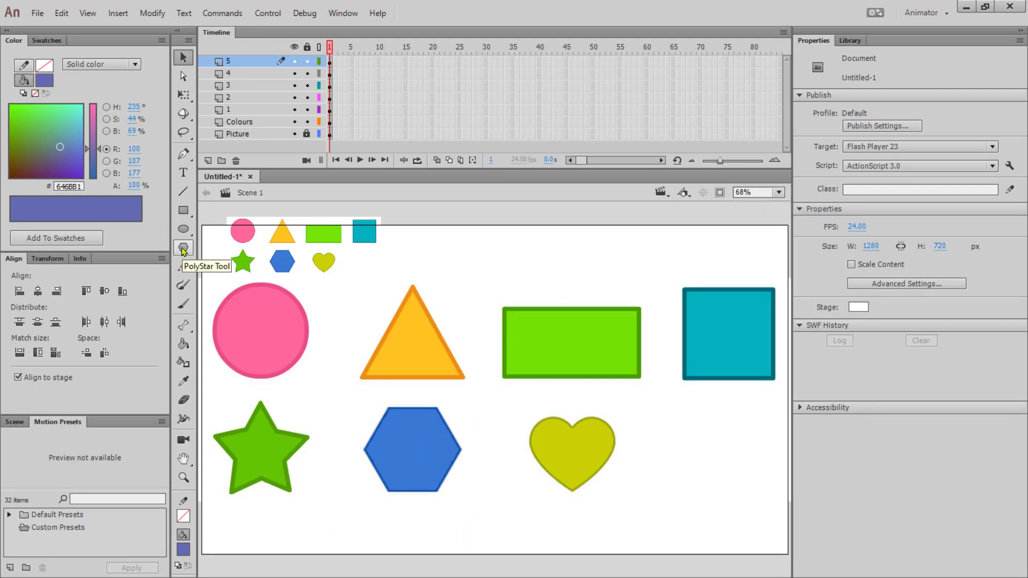
{"action": "left_click", "coordinate": [209, 161]}
{"action": "double_click", "coordinate": [232, 63]}
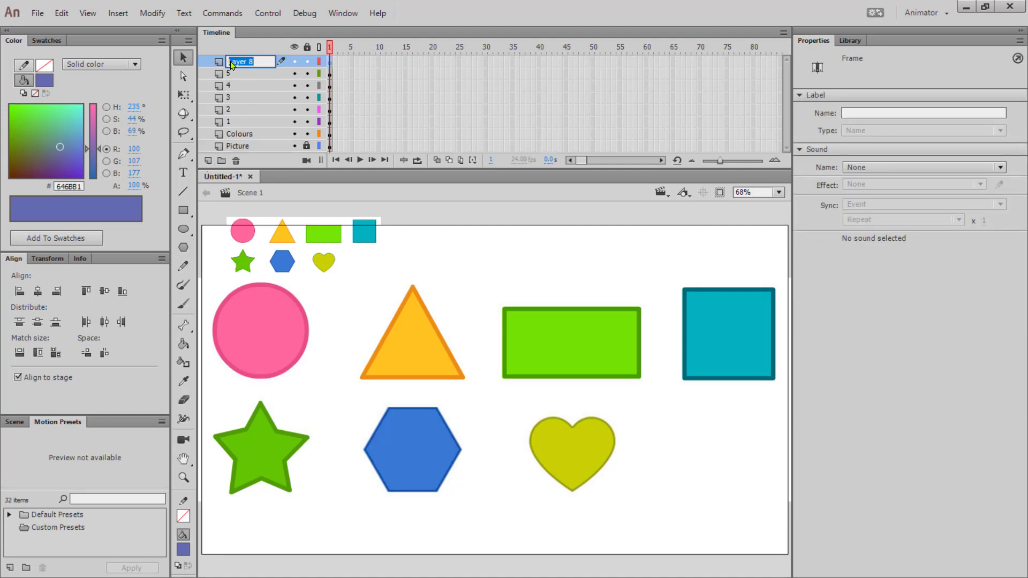
{"action": "type", "text": "6"}
{"action": "key", "text": "Return"}
Draw a star with 11 sides beside the heart on layer 6 using the PolyStar Tool
{"action": "left_click", "coordinate": [182, 251]}
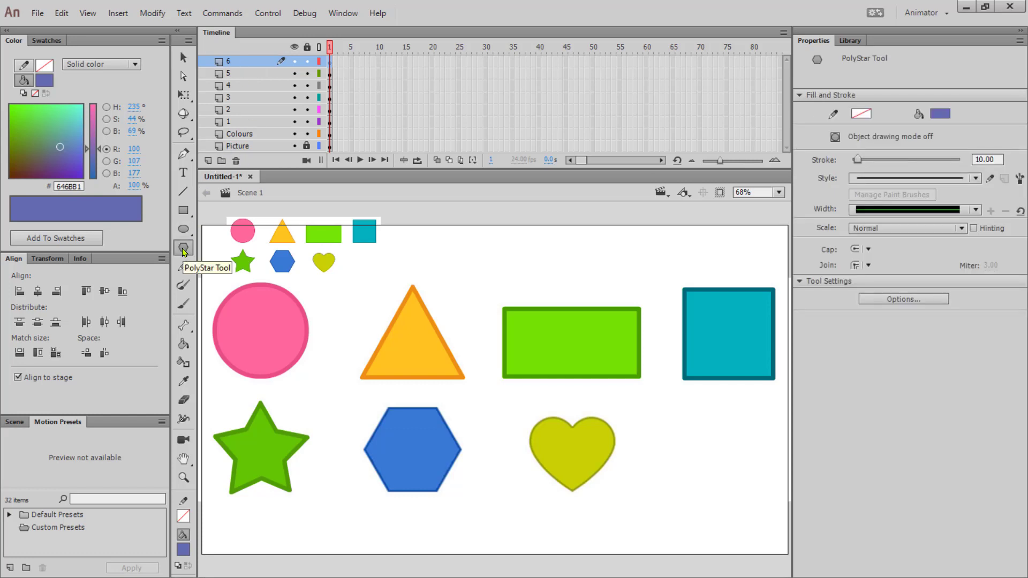
{"action": "left_click", "coordinate": [889, 300]}
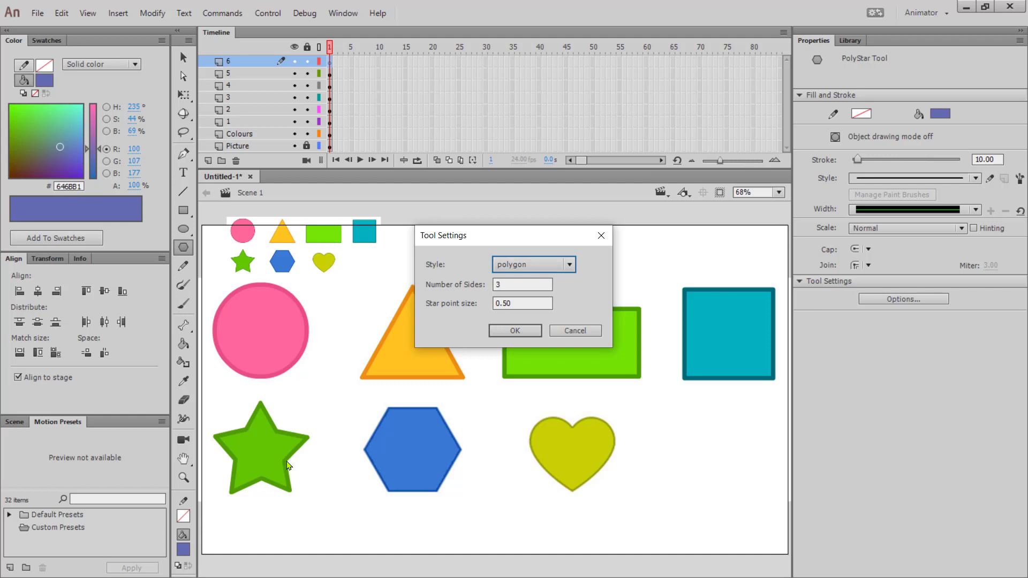
{"action": "left_click", "coordinate": [521, 262]}
{"action": "left_click", "coordinate": [528, 295]}
{"action": "left_click_drag", "start_coordinate": [512, 284], "coordinate": [487, 288]}
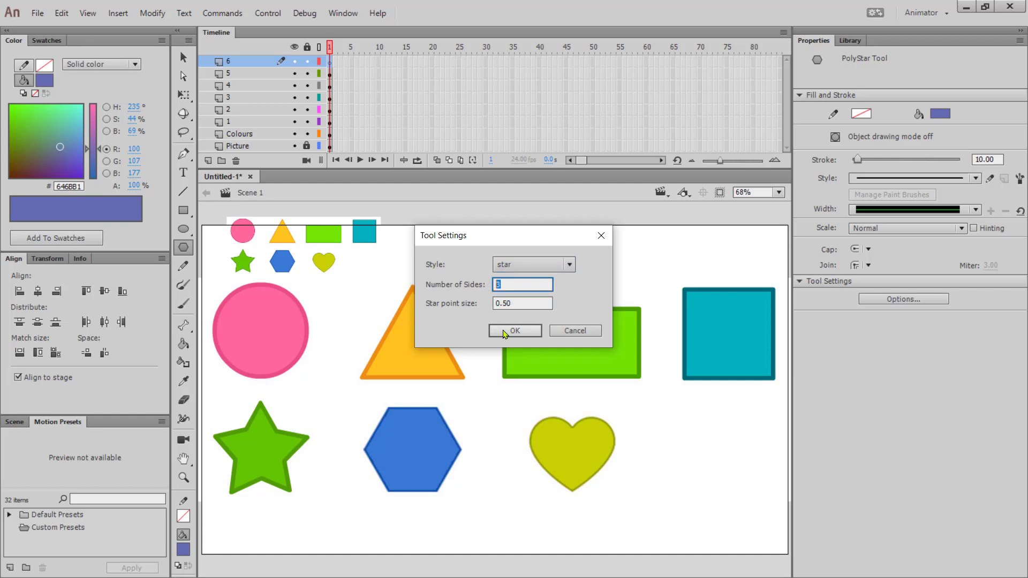
{"action": "left_click", "coordinate": [514, 331]}
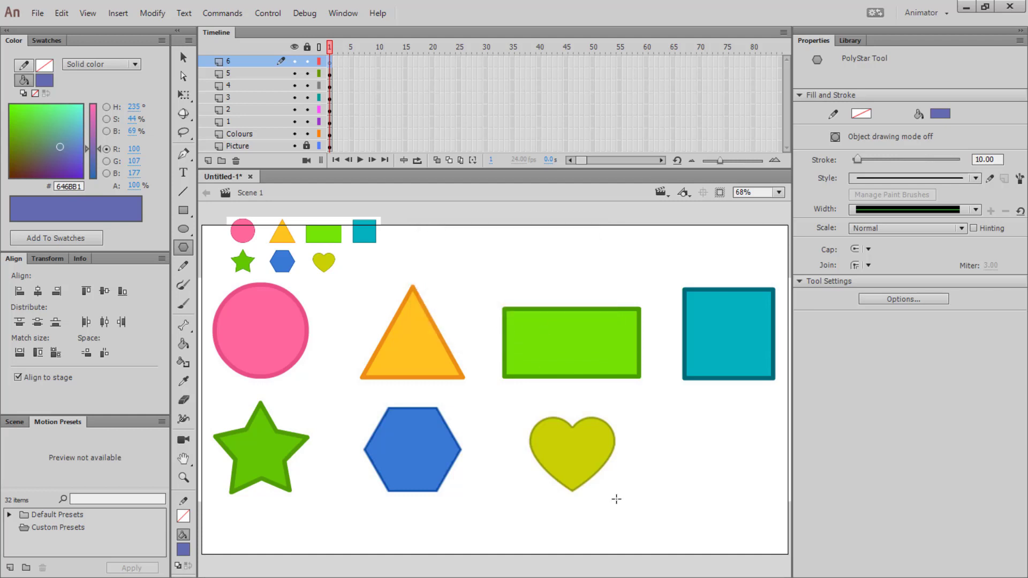
{"action": "left_click_drag", "start_coordinate": [652, 429], "coordinate": [671, 474]}
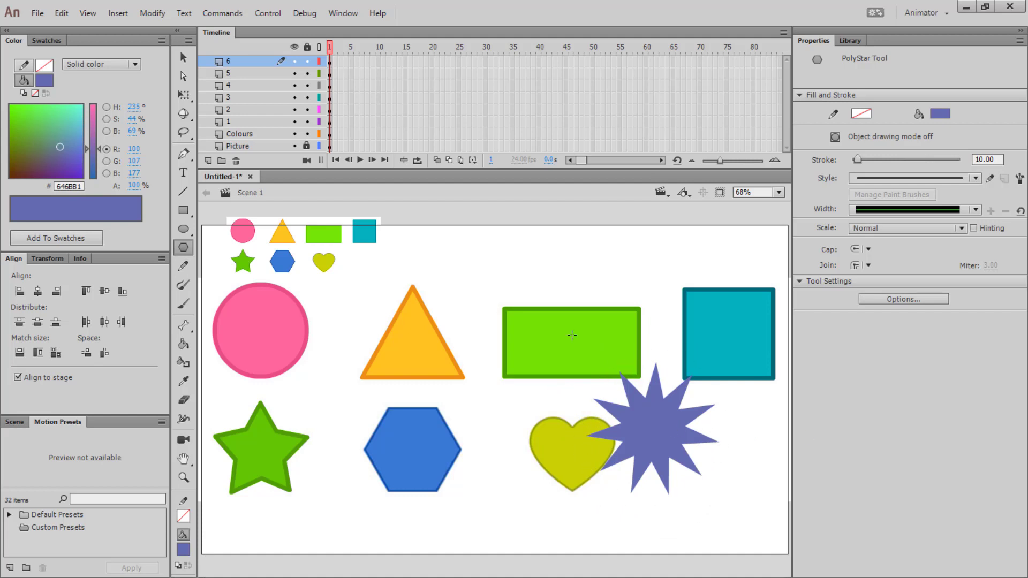
Delete the 11-pointed star from layer 6
{"action": "left_click", "coordinate": [183, 57]}
{"action": "left_click", "coordinate": [664, 431]}
{"action": "key", "text": "Delete"}
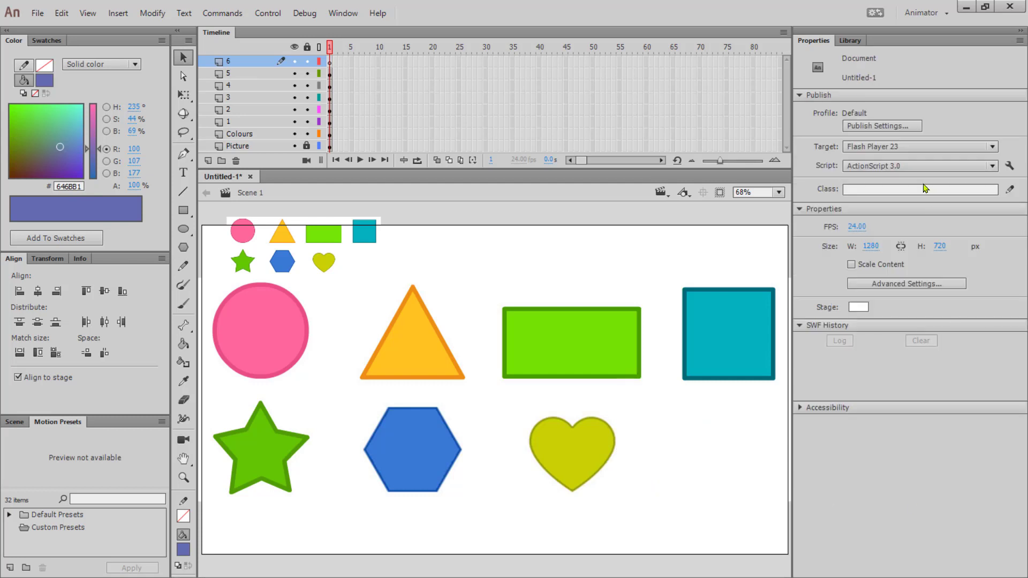
Set the PolyStar Tool options to the polygon style with 6 sides
{"action": "left_click", "coordinate": [186, 252]}
{"action": "left_click", "coordinate": [874, 300]}
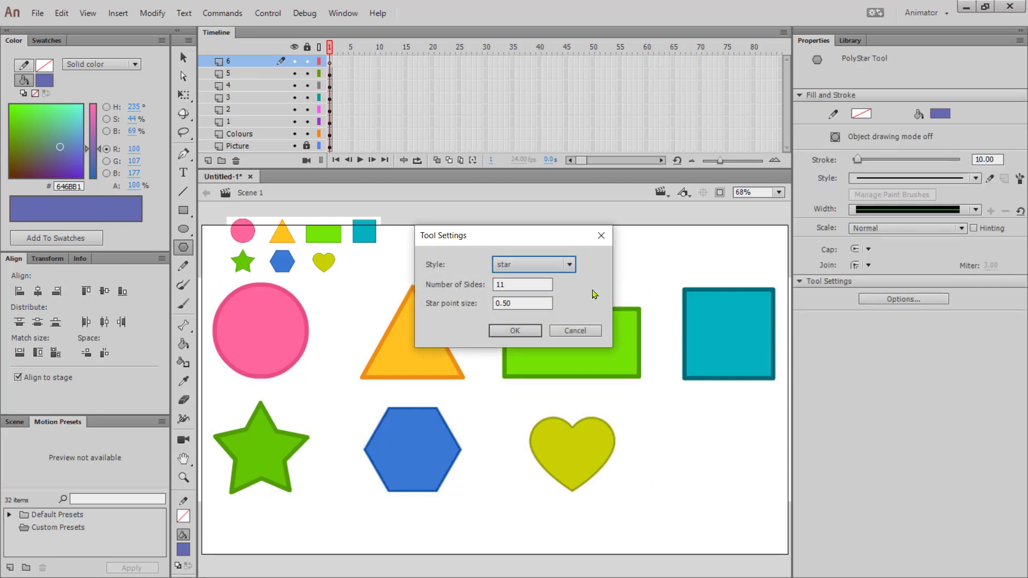
{"action": "left_click", "coordinate": [522, 266]}
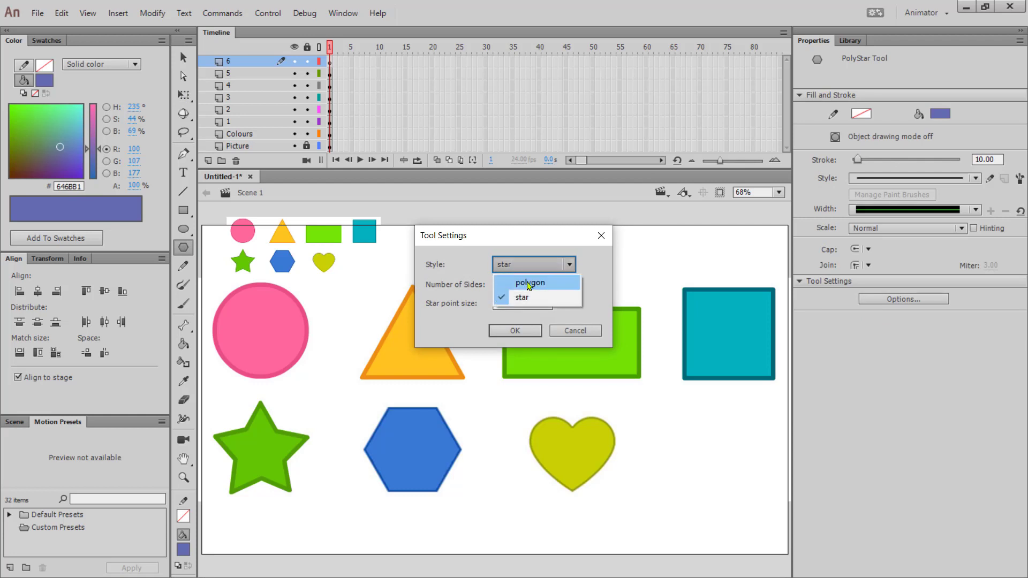
{"action": "left_click", "coordinate": [529, 283]}
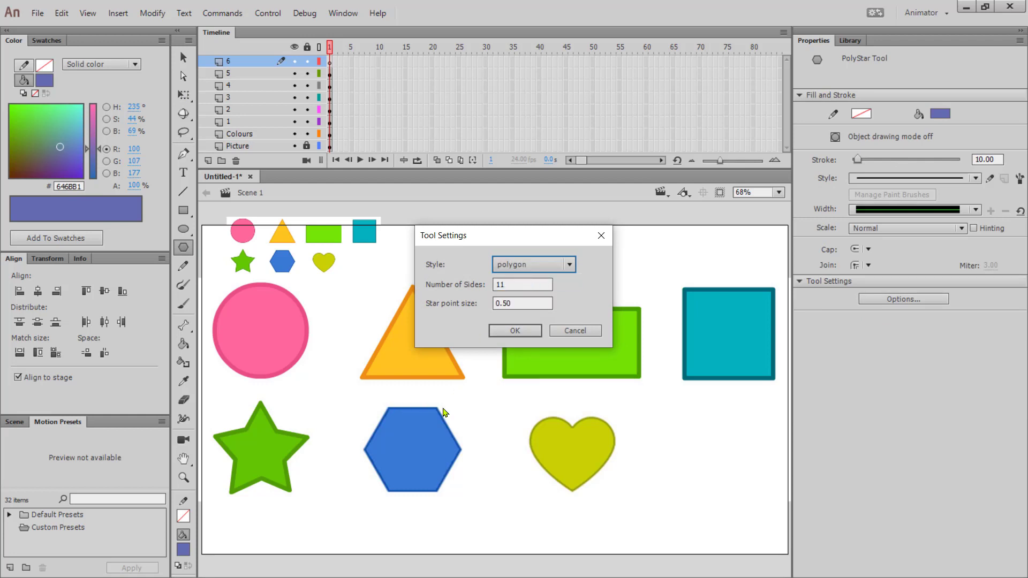
{"action": "double_click", "coordinate": [506, 285]}
{"action": "type", "text": "6"}
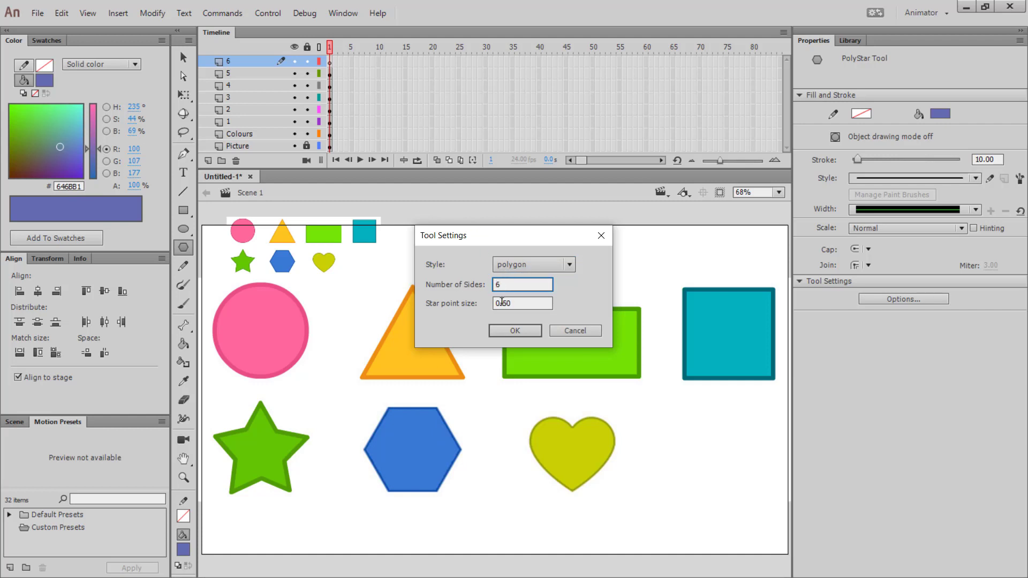
{"action": "left_click", "coordinate": [513, 331]}
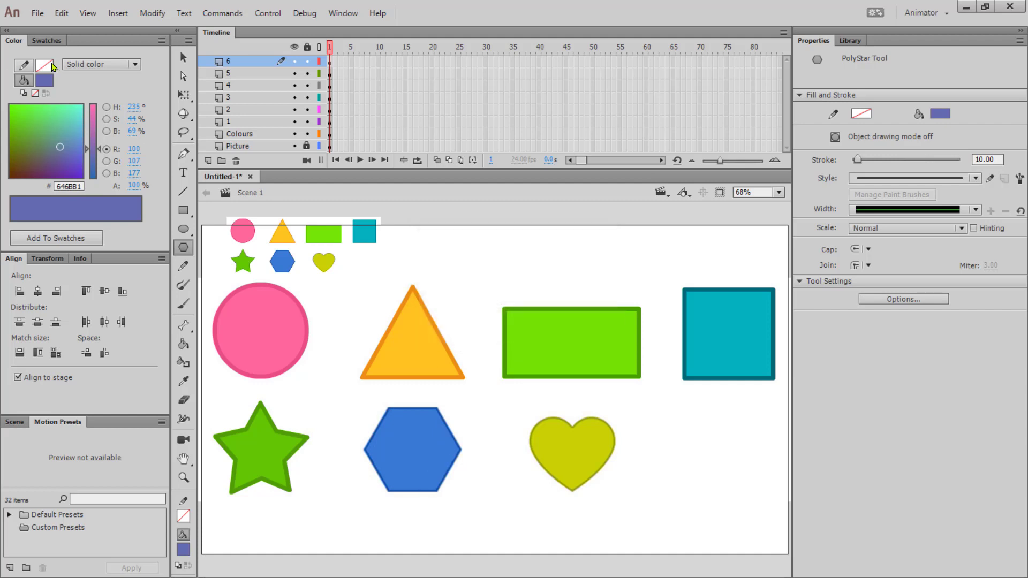
Sample the darker blue edge of the small reference hexagon as the stroke color and its interior #3978D7 as the fill color
{"action": "left_click", "coordinate": [45, 80]}
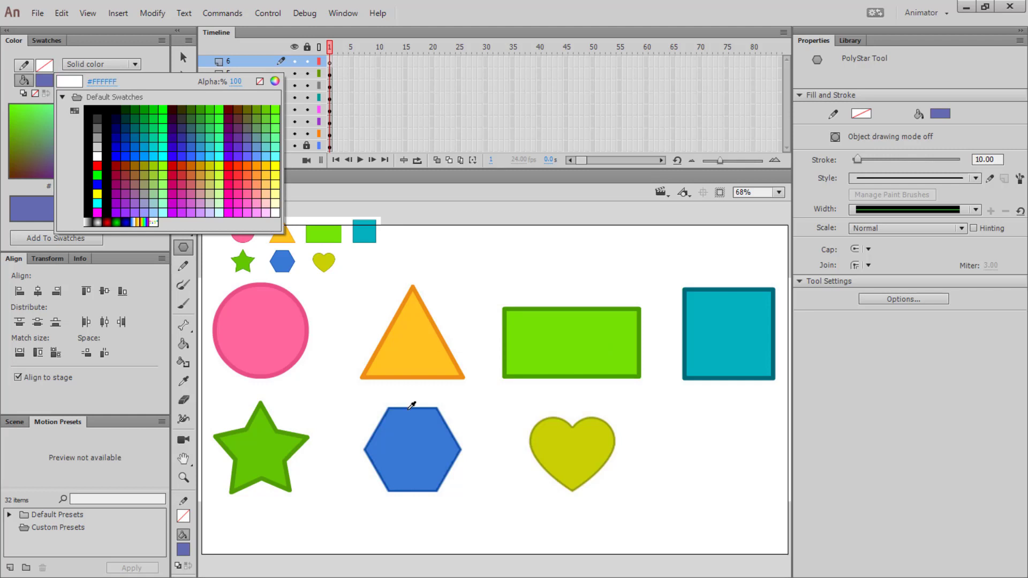
{"action": "left_click", "coordinate": [295, 250]}
{"action": "left_click", "coordinate": [45, 80]}
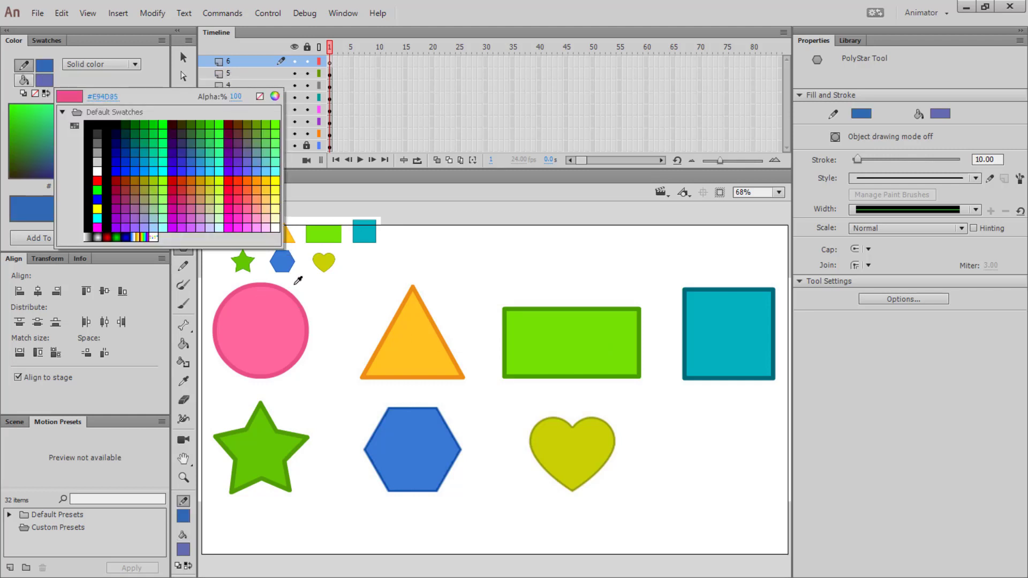
{"action": "left_click", "coordinate": [284, 260]}
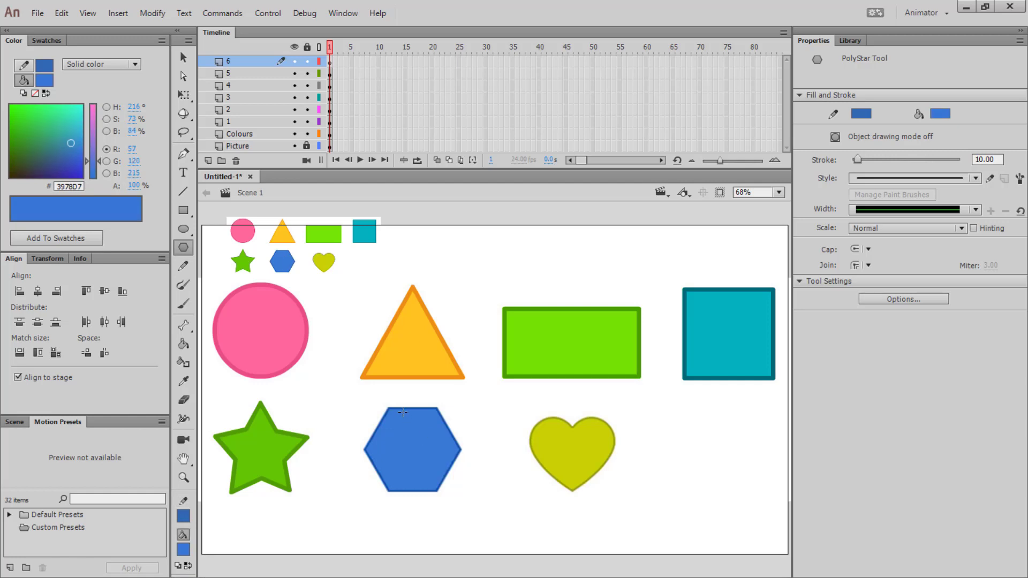
Draw a flat-topped hexagon about 245 × 212 px on layer 6 and move it over the picture's blue hexagon
{"action": "left_click_drag", "start_coordinate": [416, 426], "coordinate": [464, 453]}
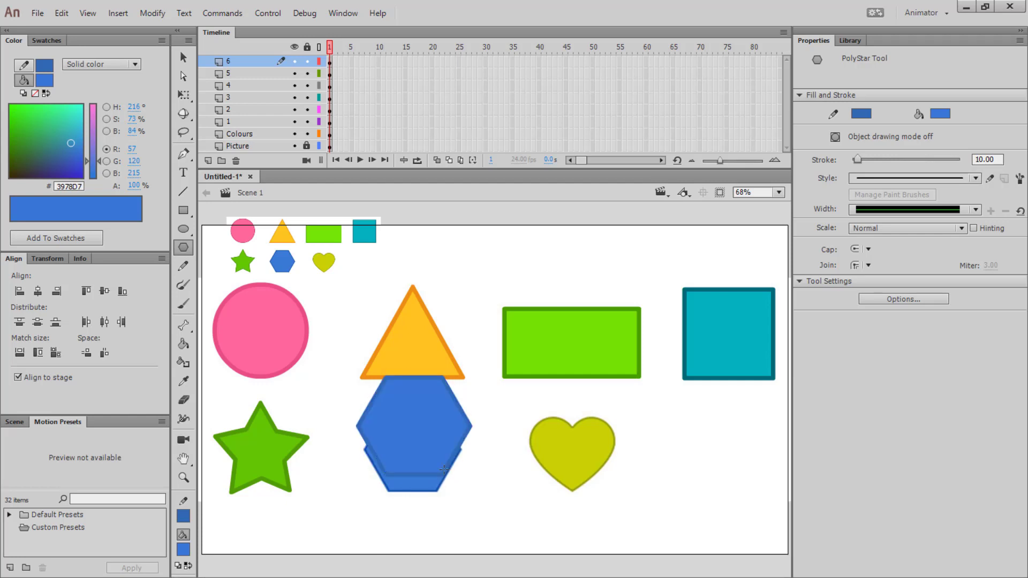
{"action": "left_click", "coordinate": [185, 57]}
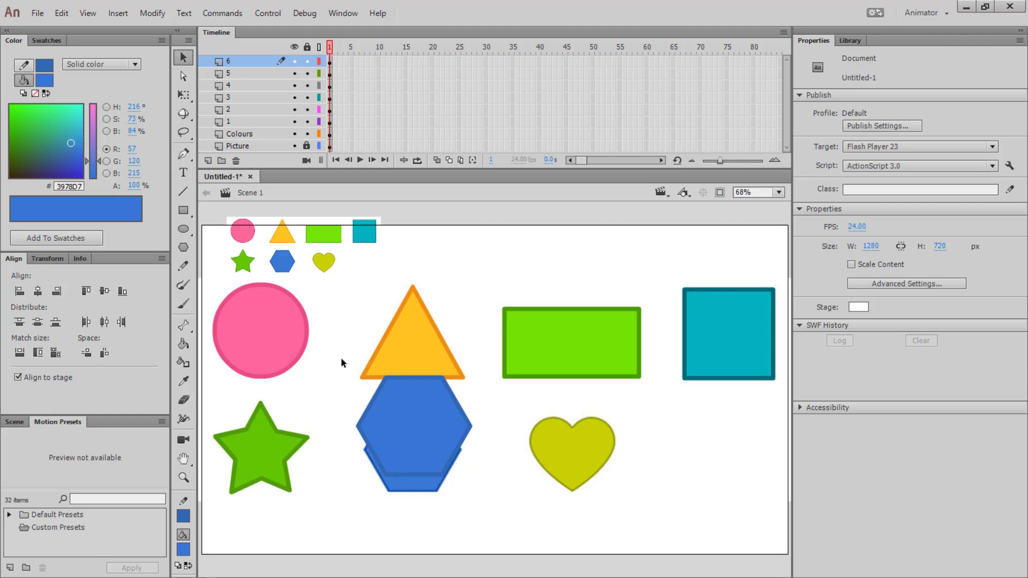
{"action": "left_click", "coordinate": [332, 61]}
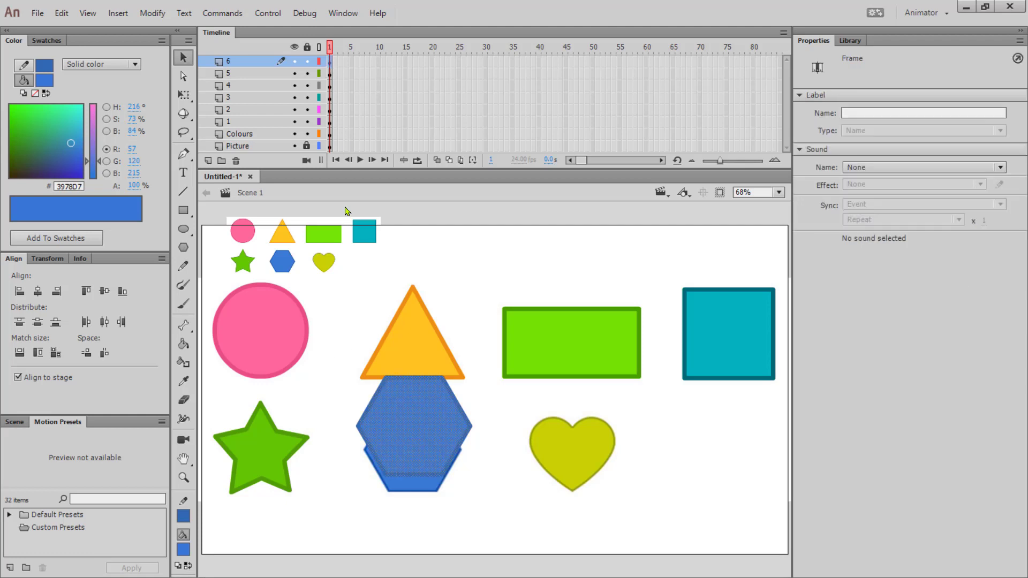
{"action": "left_click_drag", "start_coordinate": [421, 422], "coordinate": [416, 457]}
Show layer 6 as an outline and scale its hexagon down to about 209 × 181 px
{"action": "left_click", "coordinate": [319, 61]}
{"action": "left_click", "coordinate": [319, 62]}
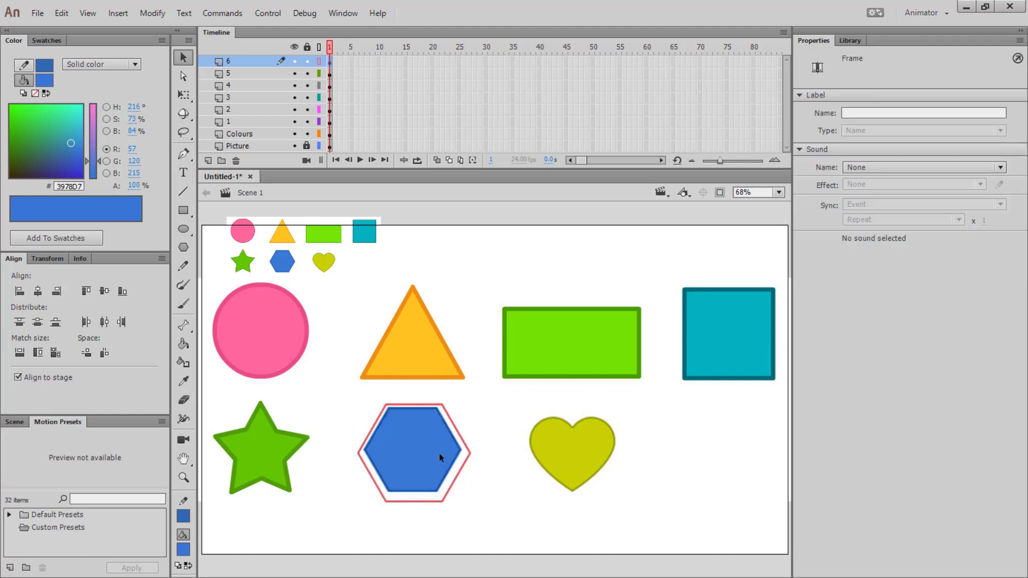
{"action": "left_click", "coordinate": [184, 95]}
{"action": "left_click", "coordinate": [409, 405]}
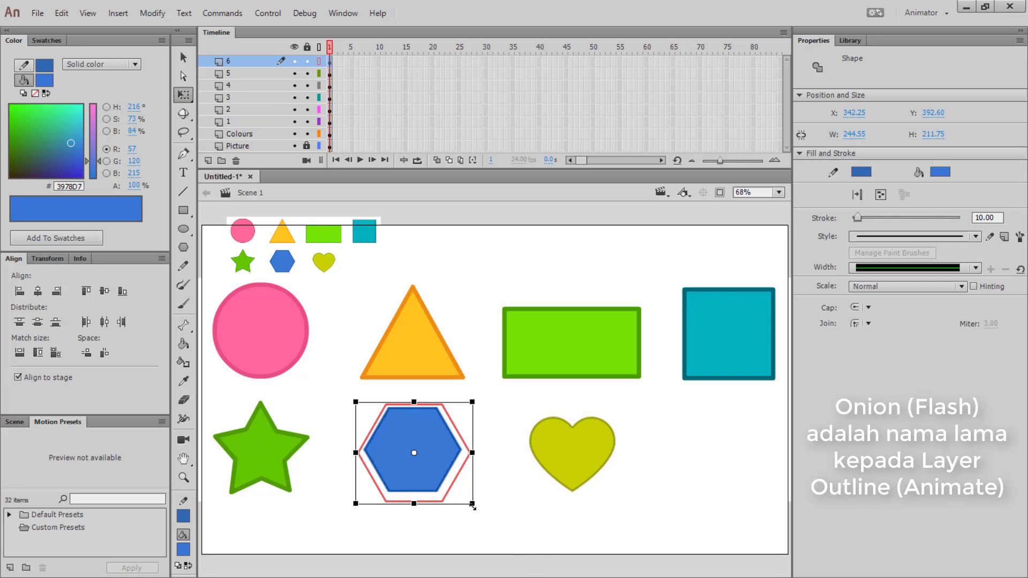
{"action": "left_click_drag", "start_coordinate": [472, 503], "coordinate": [470, 497]}
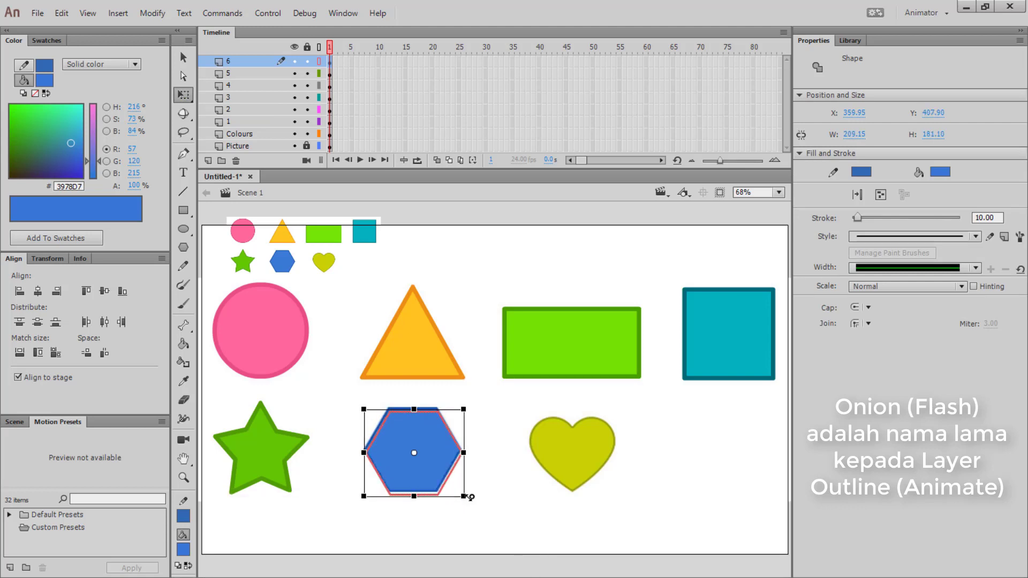
Nudge the hexagon into line with the picture's blue hexagon and turn off the outline display of layer 6
{"action": "key", "text": "Up"}
{"action": "key", "text": "Up"}
{"action": "key", "text": "Up"}
{"action": "key", "text": "Up"}
{"action": "key", "text": "Up"}
{"action": "key", "text": "Up"}
{"action": "key", "text": "Up"}
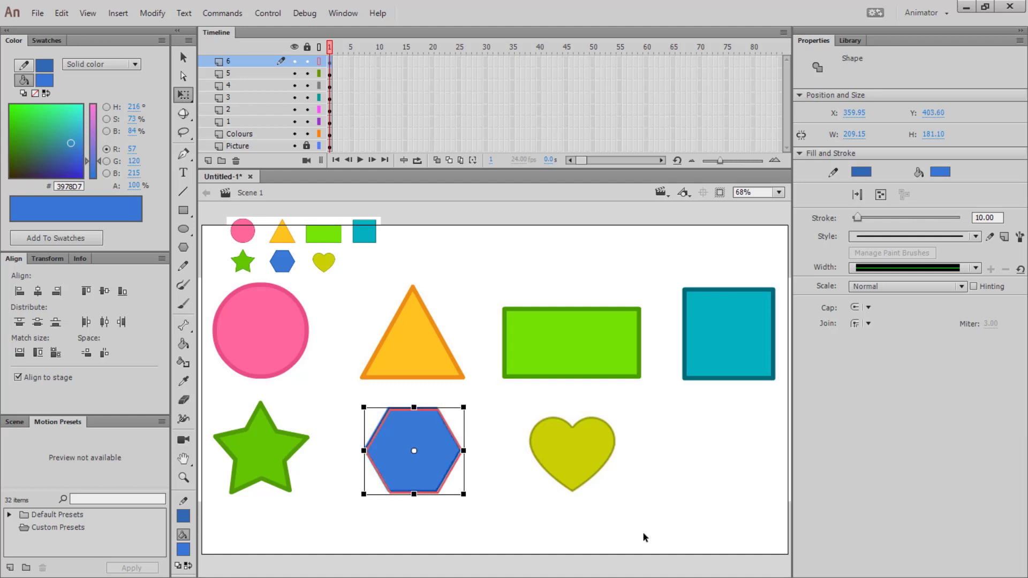
{"action": "key", "text": "Up"}
{"action": "key", "text": "Left"}
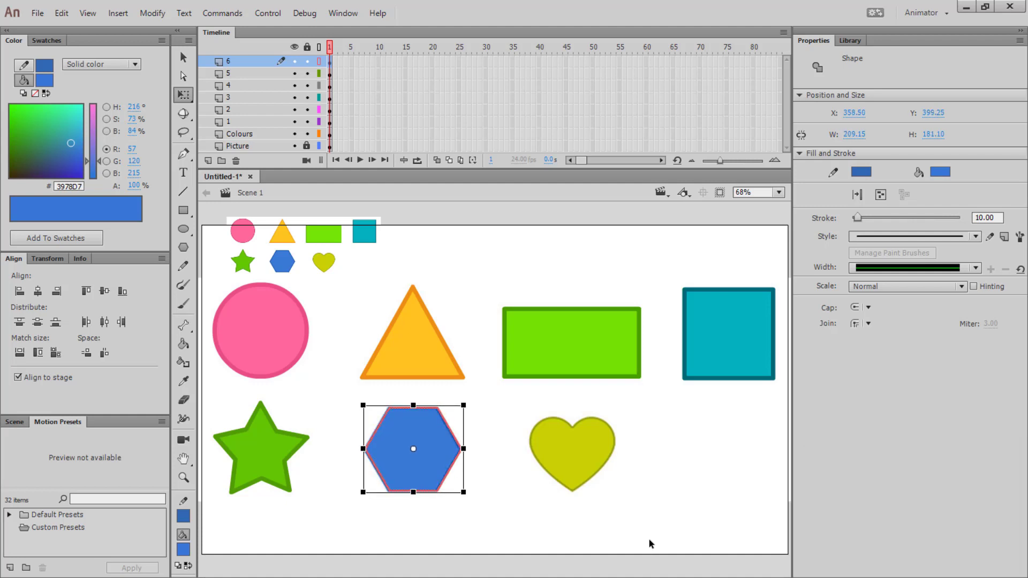
{"action": "key", "text": "Down"}
{"action": "left_click", "coordinate": [557, 526]}
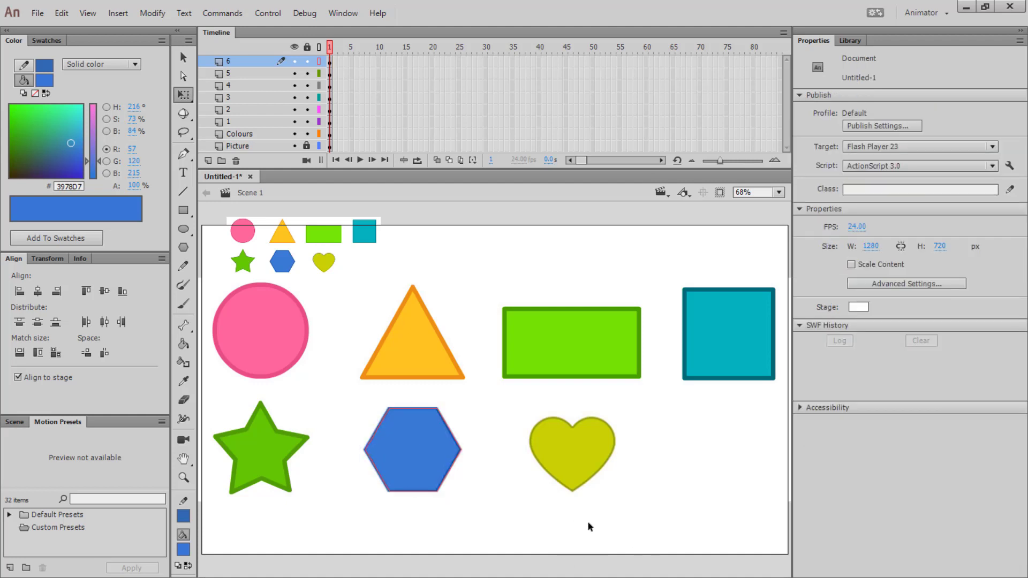
{"action": "left_click", "coordinate": [320, 61]}
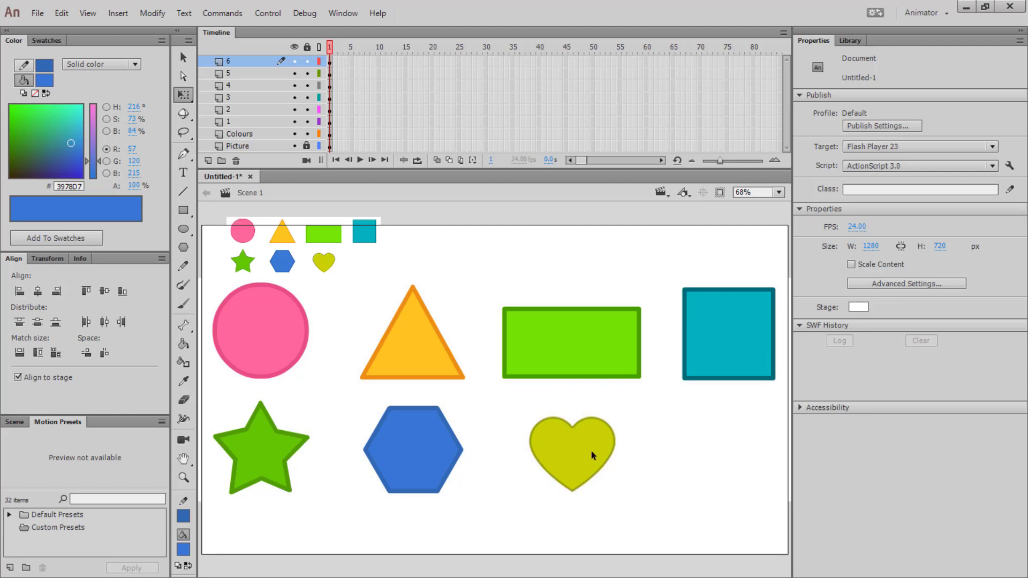
Add one new layer above layer 6 and name it 7, removing the surplus layer
{"action": "left_click", "coordinate": [208, 161]}
{"action": "left_click", "coordinate": [209, 160]}
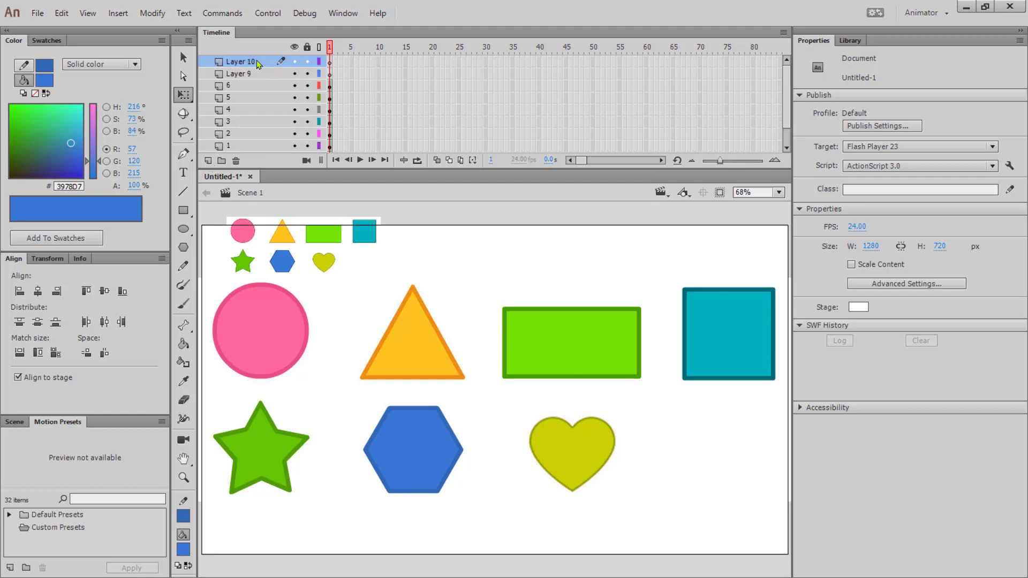
{"action": "left_click", "coordinate": [235, 161]}
{"action": "double_click", "coordinate": [243, 62]}
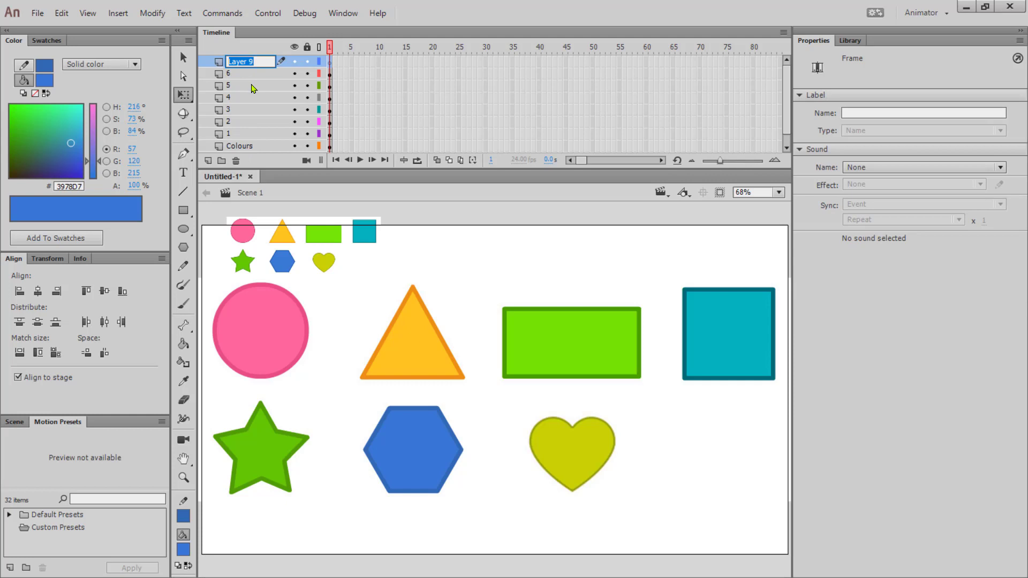
{"action": "type", "text": "7"}
{"action": "key", "text": "Return"}
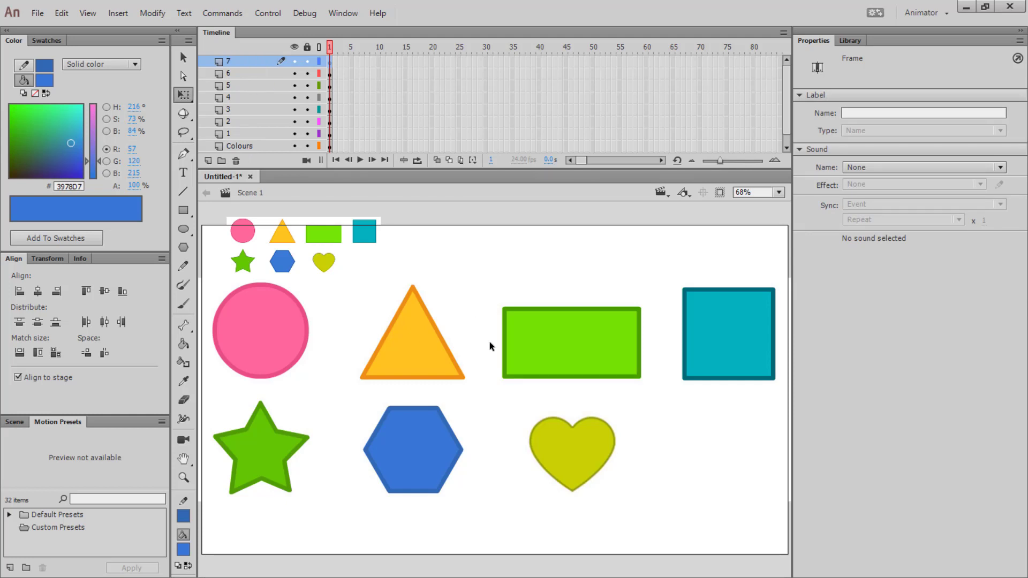
Sample the small reference heart's edge #B4BB06 as the stroke color and its interior #C9D005 as the fill color
{"action": "left_click", "coordinate": [47, 67]}
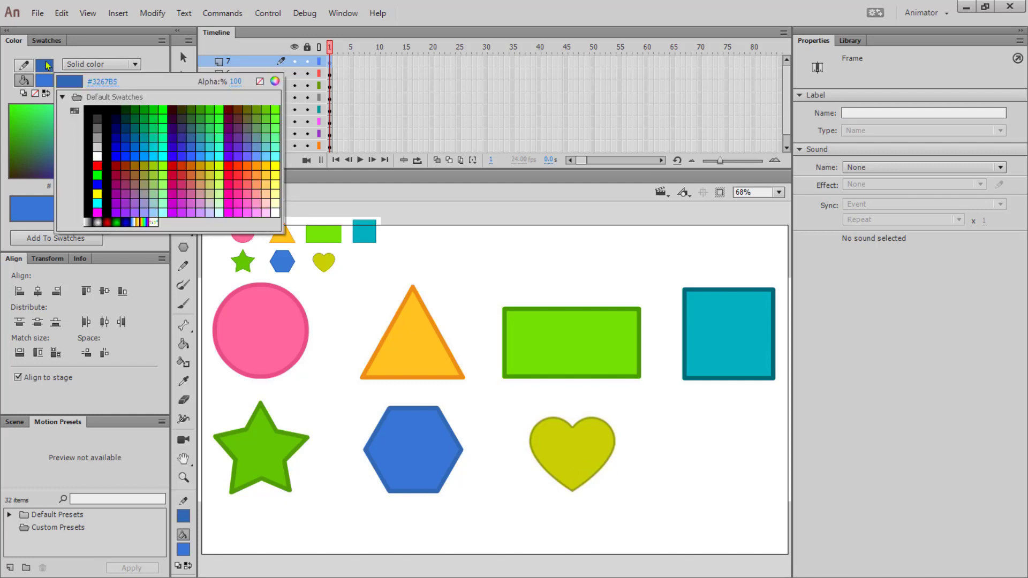
{"action": "left_click", "coordinate": [338, 256]}
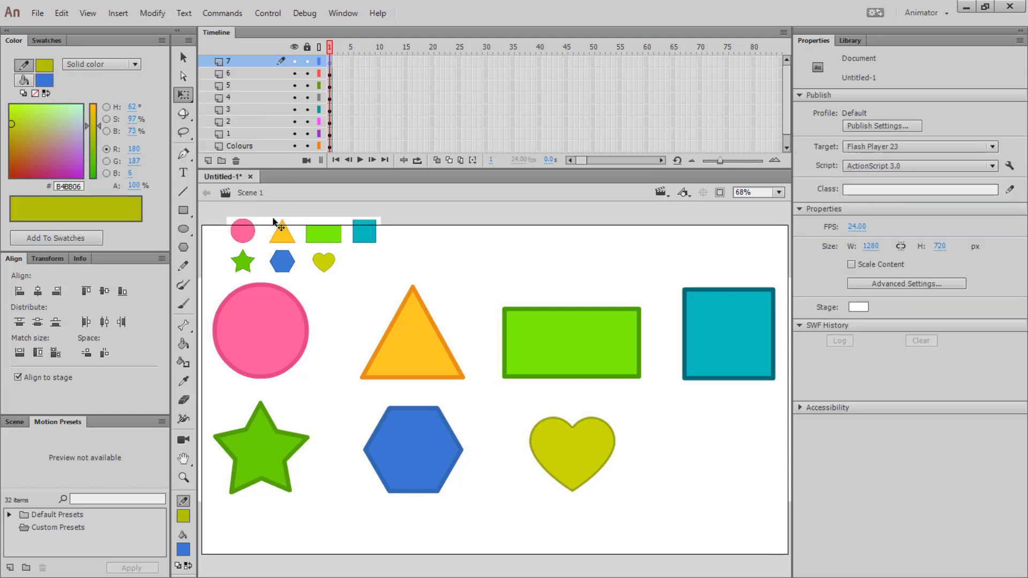
{"action": "left_click", "coordinate": [45, 80]}
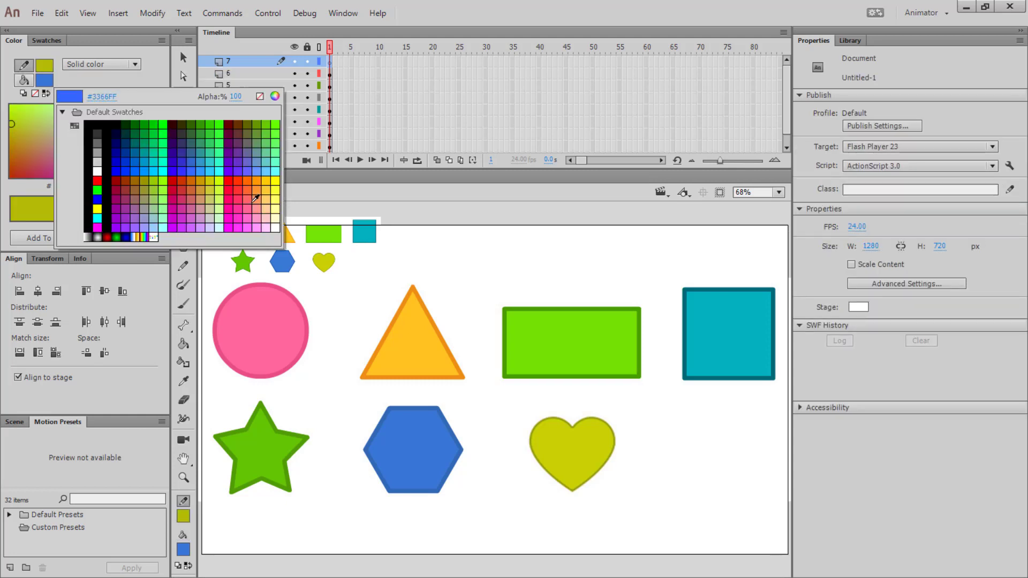
{"action": "left_click", "coordinate": [330, 258]}
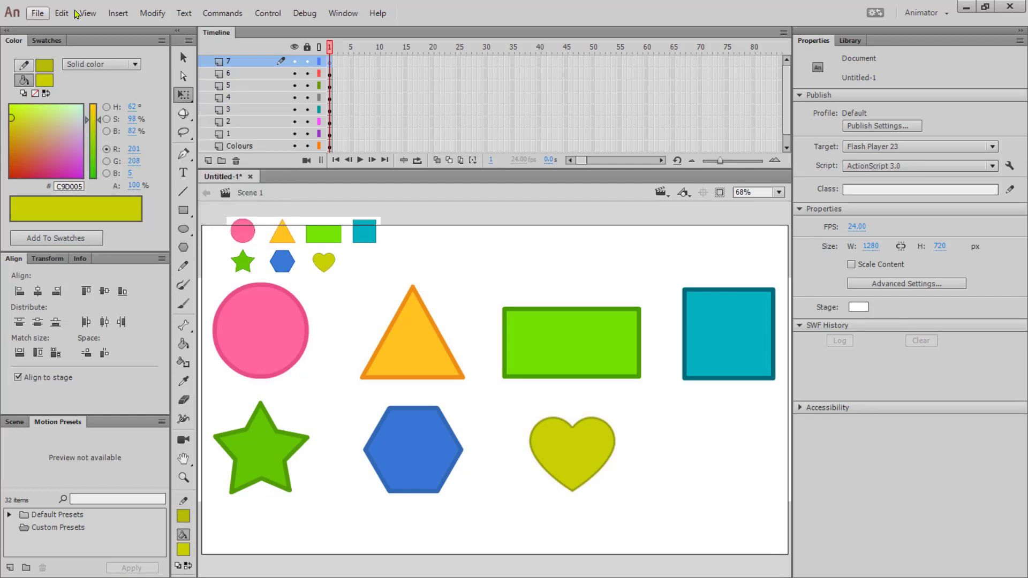
Draw a rectangle about 175 × 136 px on layer 7 and move it over the picture's heart
{"action": "left_click", "coordinate": [186, 213]}
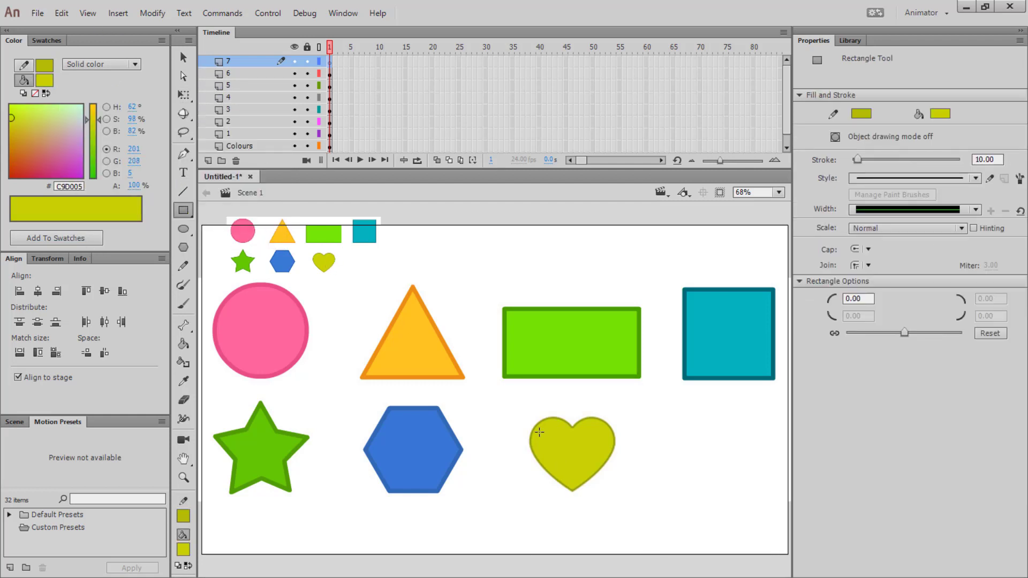
{"action": "mouse_move", "coordinate": [539, 432]}
{"action": "left_mouse_down"}
{"action": "mouse_move", "coordinate": [626, 487]}
{"action": "mouse_move", "coordinate": [621, 497]}
{"action": "left_mouse_up"}
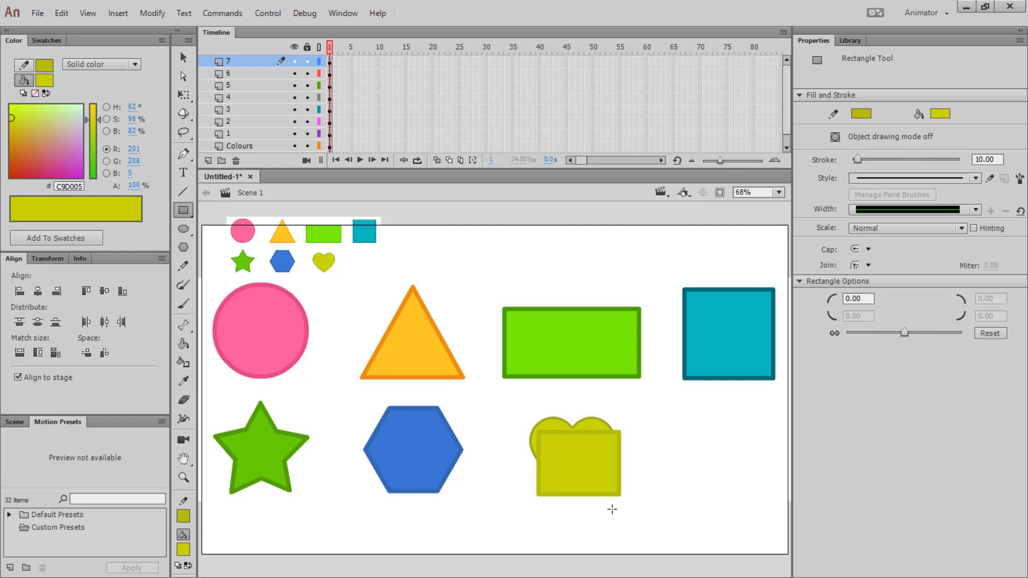
{"action": "left_click", "coordinate": [183, 57]}
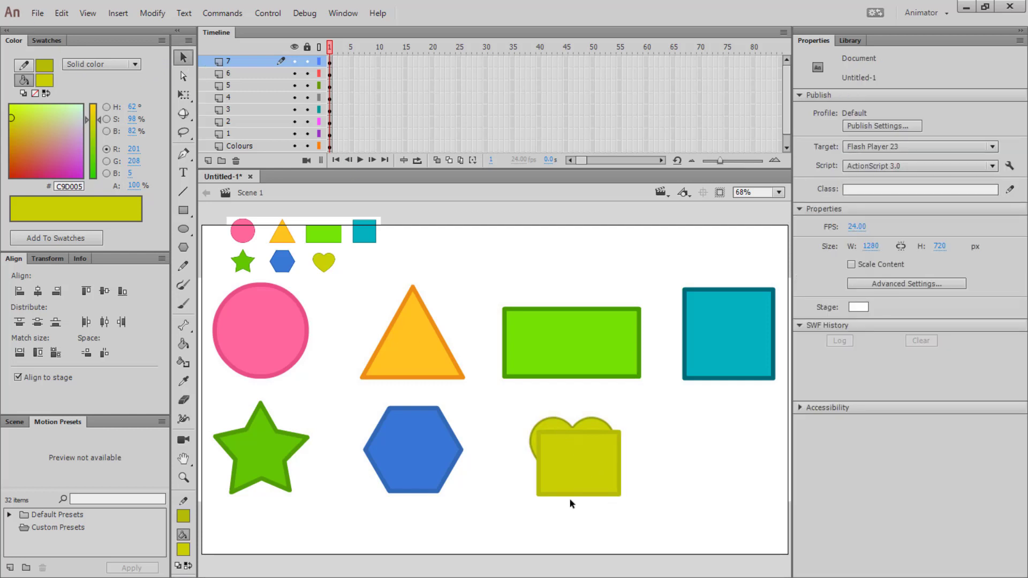
{"action": "left_click_drag", "start_coordinate": [511, 417], "coordinate": [667, 529]}
{"action": "left_click_drag", "start_coordinate": [585, 474], "coordinate": [577, 464]}
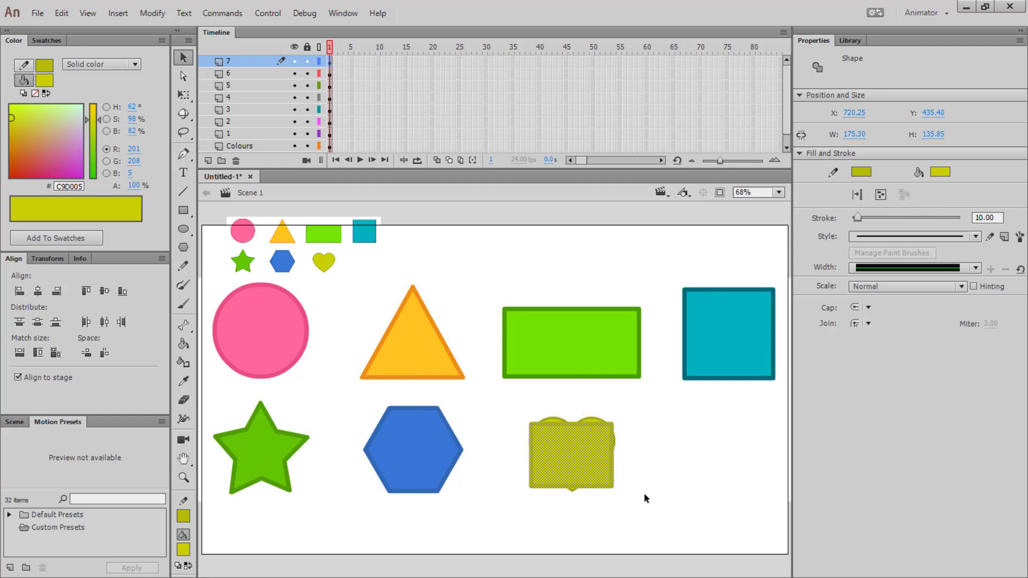
{"action": "key", "text": "ctrl+z"}
Add anchor points midway along the rectangle's top and bottom edges and pull the top one down to the heart's notch
{"action": "left_click", "coordinate": [184, 156]}
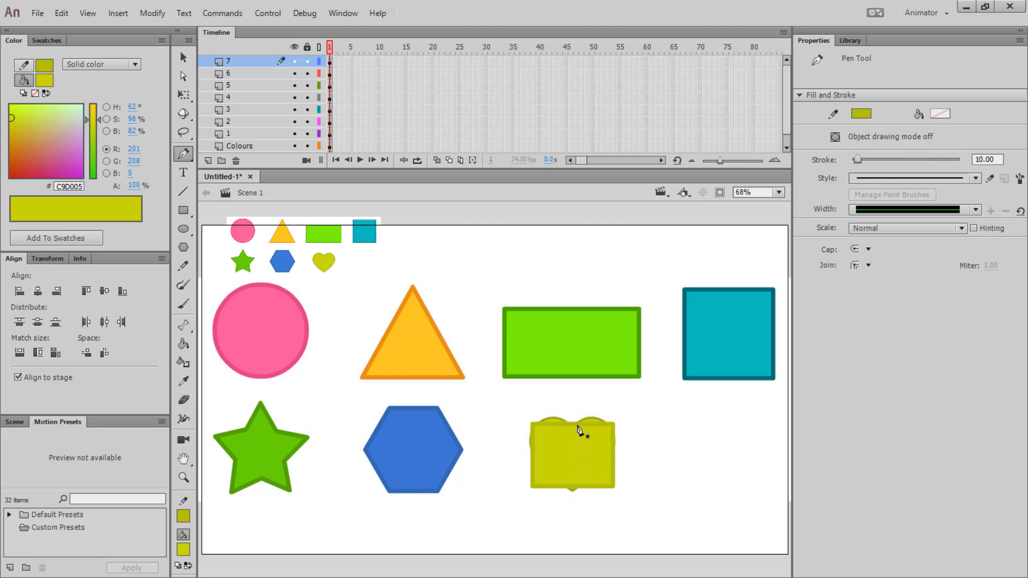
{"action": "left_click", "coordinate": [184, 154]}
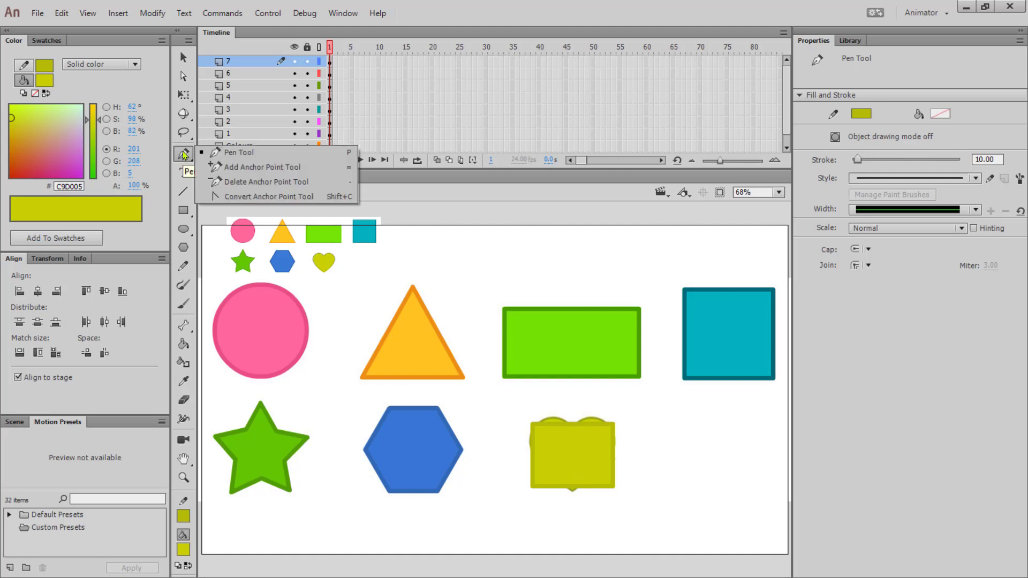
{"action": "left_click", "coordinate": [248, 168]}
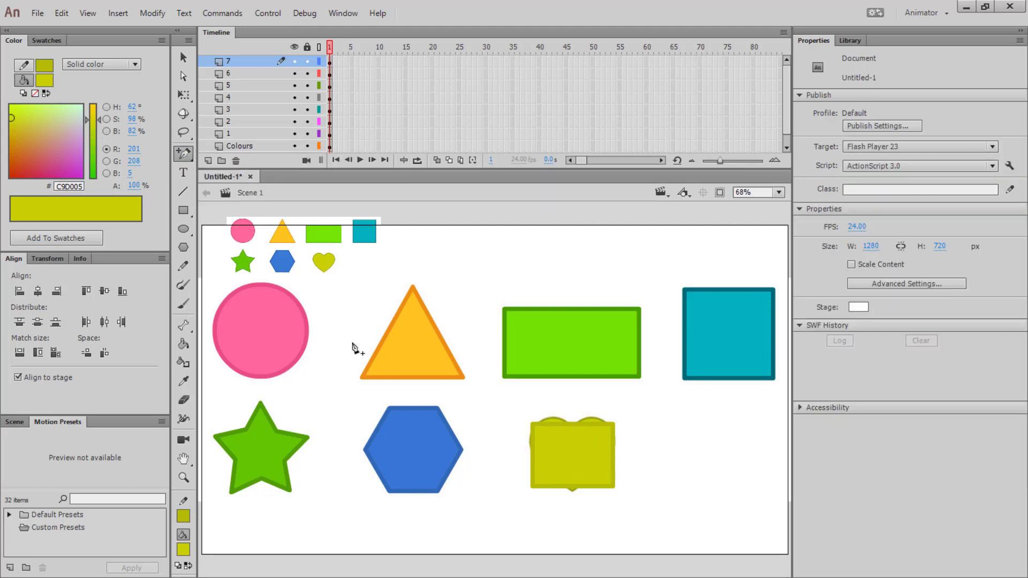
{"action": "left_click", "coordinate": [570, 424]}
{"action": "left_click", "coordinate": [572, 487]}
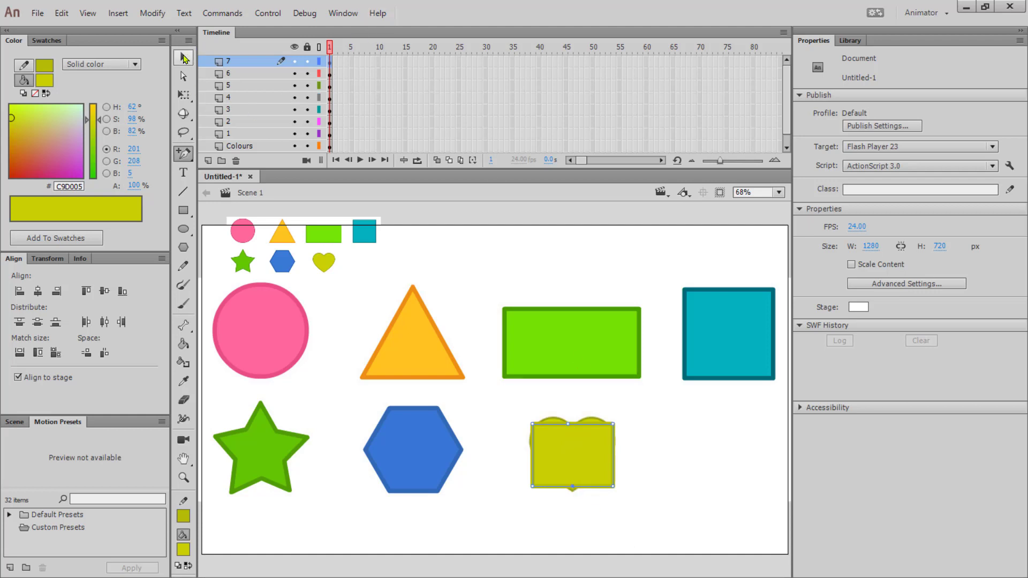
{"action": "left_click", "coordinate": [183, 58]}
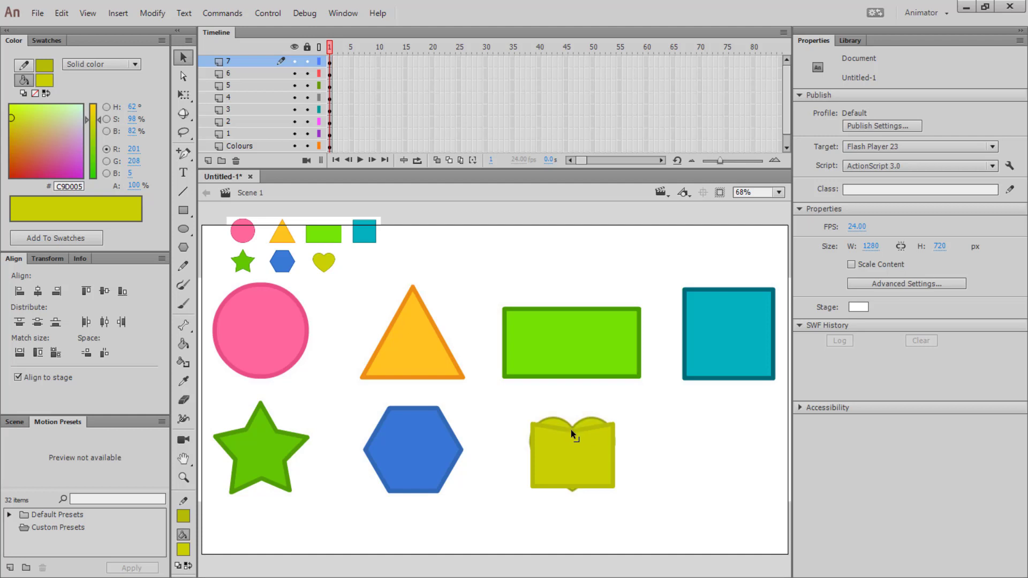
Curve the right half of the top edge and reposition the upper-right corner to follow the heart's right lobe
{"action": "key", "text": "ctrl+equal"}
{"action": "key", "text": "ctrl+equal"}
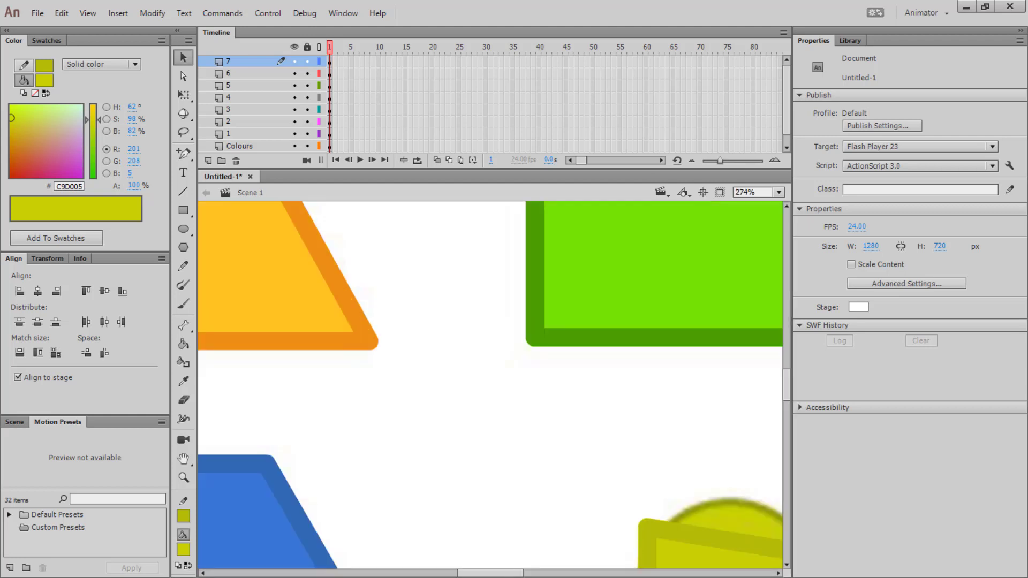
{"action": "left_click_drag", "start_coordinate": [505, 575], "coordinate": [549, 574]}
{"action": "scroll", "coordinate": [541, 447], "scroll_direction": "down", "scroll_amount": 5}
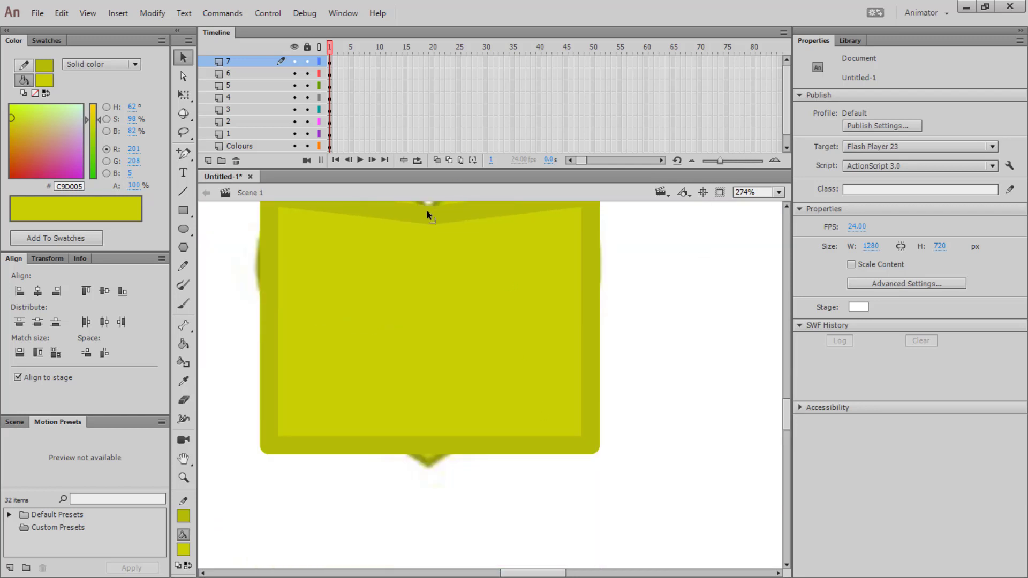
{"action": "left_click_drag", "start_coordinate": [781, 420], "coordinate": [785, 413]}
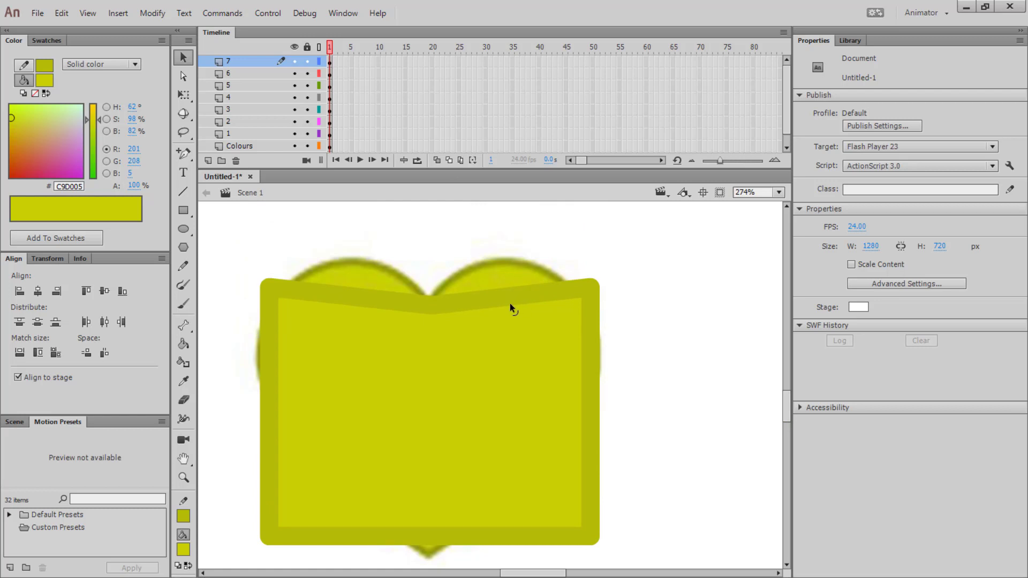
{"action": "left_click_drag", "start_coordinate": [509, 303], "coordinate": [495, 269]}
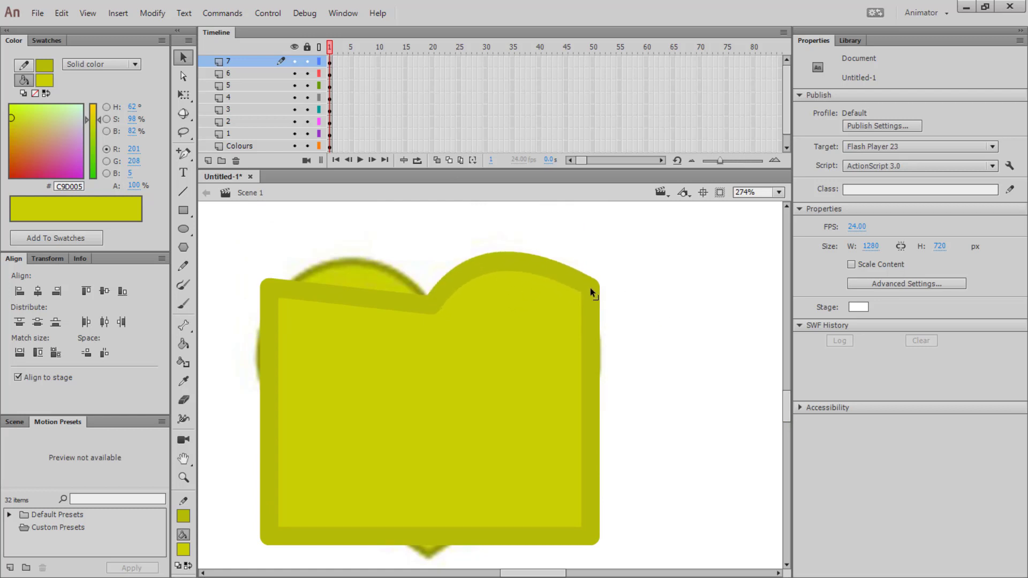
{"action": "left_click_drag", "start_coordinate": [590, 287], "coordinate": [593, 332]}
{"action": "left_click_drag", "start_coordinate": [523, 281], "coordinate": [544, 274]}
{"action": "left_click_drag", "start_coordinate": [591, 335], "coordinate": [585, 314]}
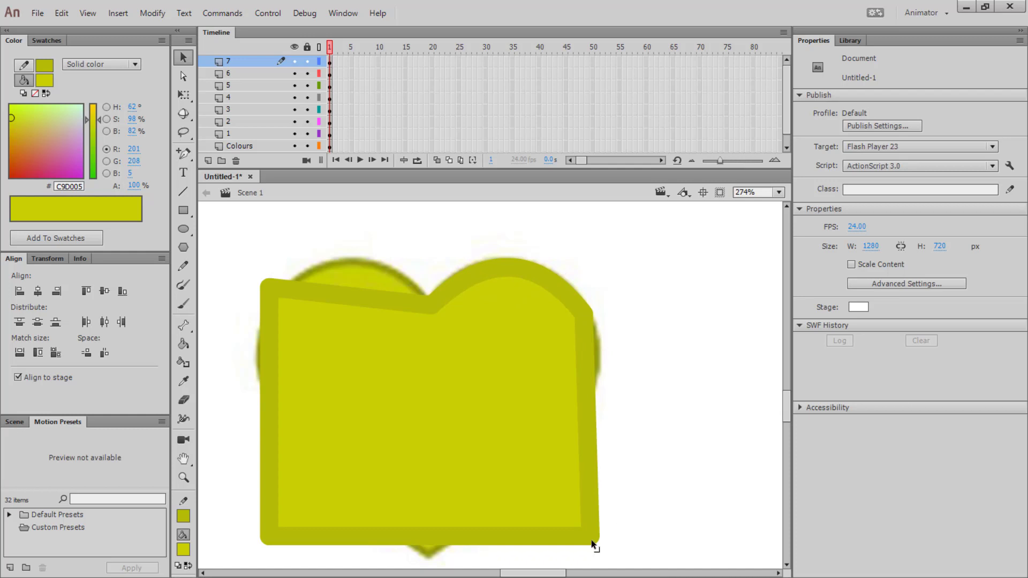
Fit the shape's right side and lower-right edge to the heart's curve and pull the bottom midpoint to the heart's tip
{"action": "left_click_drag", "start_coordinate": [591, 542], "coordinate": [546, 462]}
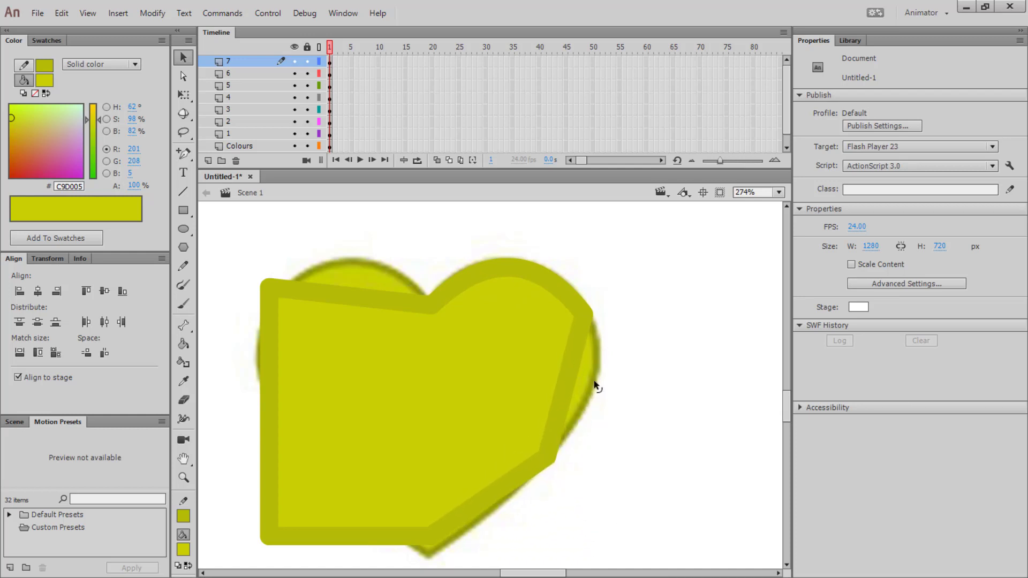
{"action": "left_click_drag", "start_coordinate": [594, 382], "coordinate": [599, 368]}
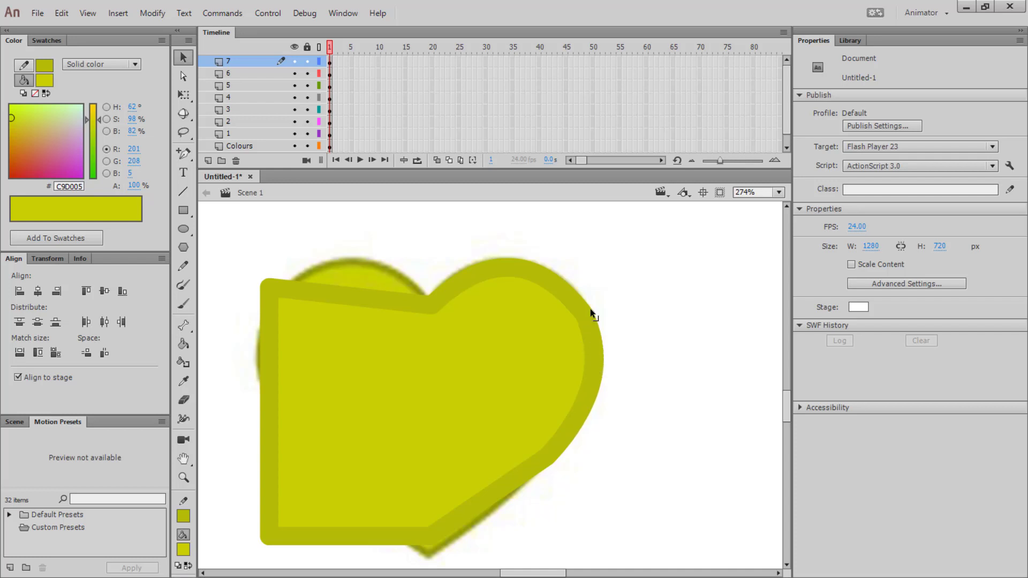
{"action": "mouse_move", "coordinate": [590, 309]}
{"action": "left_mouse_down"}
{"action": "mouse_move", "coordinate": [581, 327]}
{"action": "mouse_move", "coordinate": [569, 301]}
{"action": "mouse_move", "coordinate": [590, 326]}
{"action": "mouse_move", "coordinate": [577, 320]}
{"action": "left_mouse_up"}
{"action": "left_click_drag", "start_coordinate": [530, 272], "coordinate": [530, 273]}
{"action": "left_click_drag", "start_coordinate": [427, 547], "coordinate": [428, 553]}
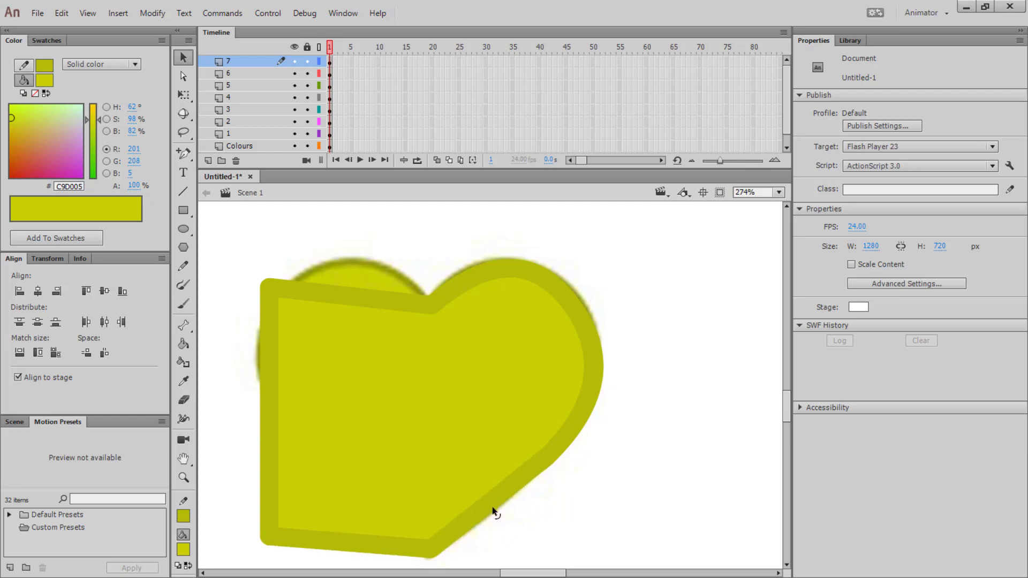
{"action": "left_click_drag", "start_coordinate": [492, 506], "coordinate": [497, 509]}
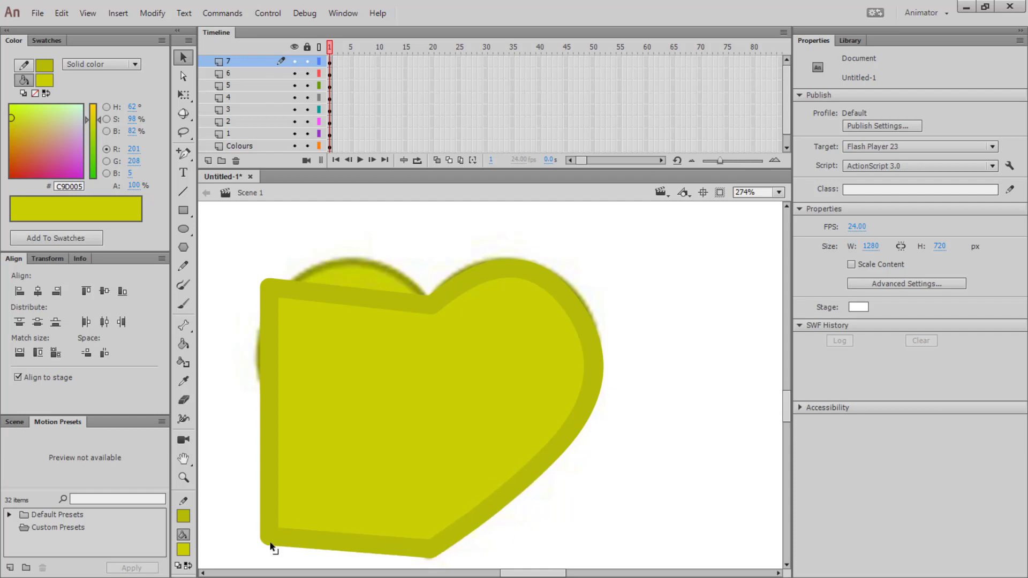
Fit the heart shape's left half to the picture by repositioning its two left corners and curving the upper-left and left edges
{"action": "left_click_drag", "start_coordinate": [270, 542], "coordinate": [318, 472]}
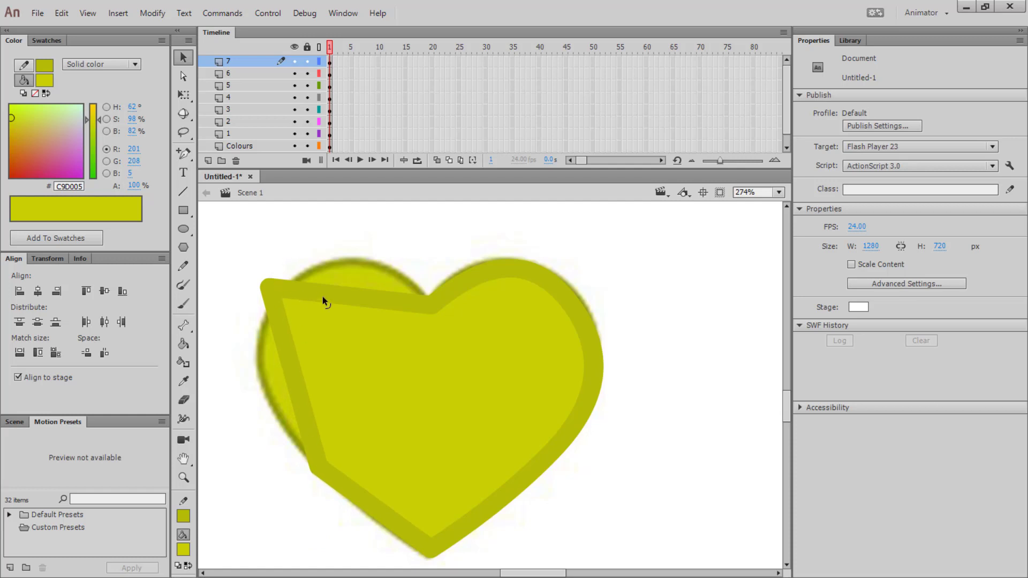
{"action": "left_click_drag", "start_coordinate": [330, 294], "coordinate": [348, 263]}
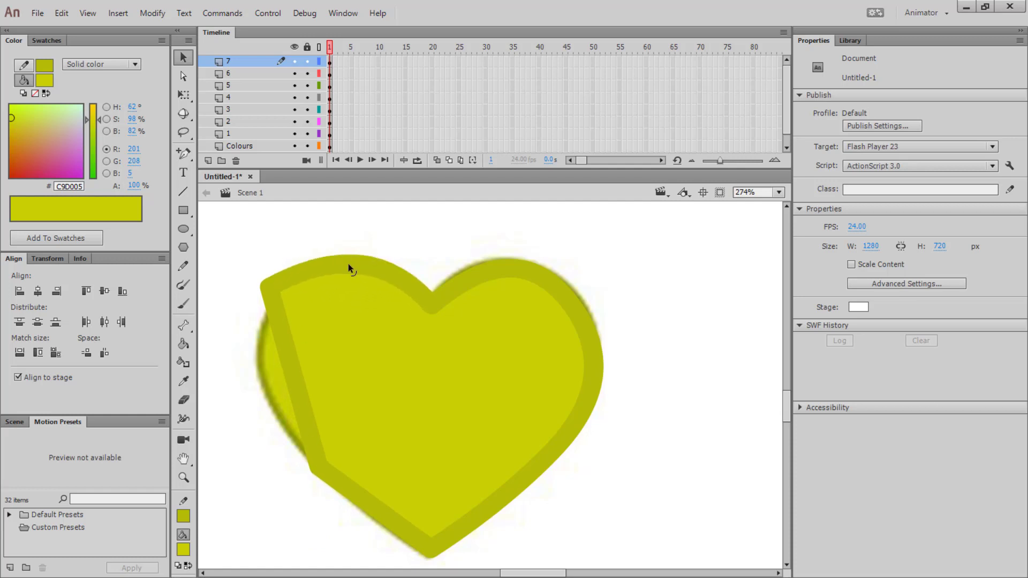
{"action": "left_click_drag", "start_coordinate": [270, 289], "coordinate": [272, 312]}
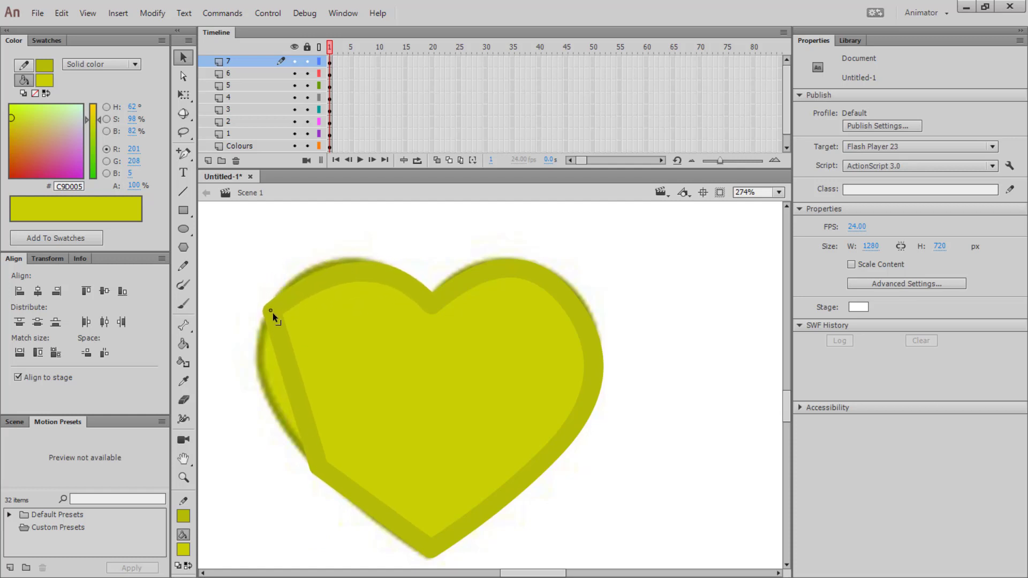
{"action": "left_click_drag", "start_coordinate": [334, 270], "coordinate": [330, 268]}
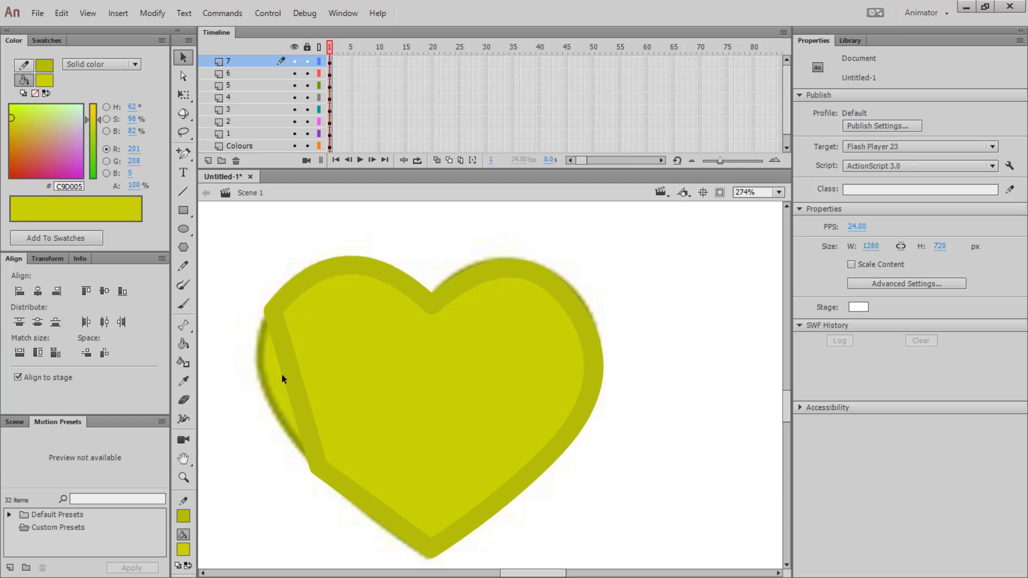
{"action": "left_click_drag", "start_coordinate": [282, 375], "coordinate": [256, 379]}
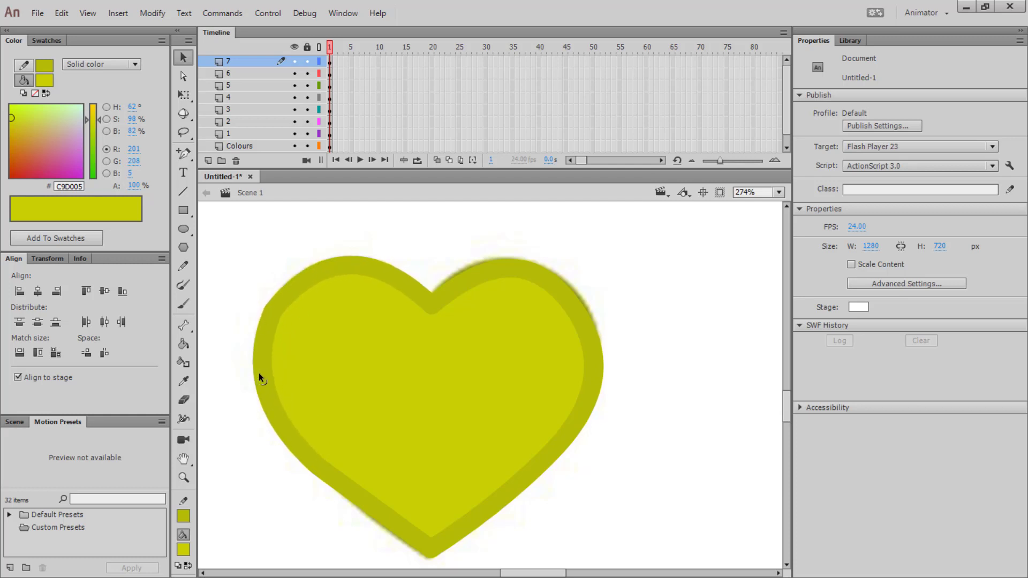
{"action": "left_click_drag", "start_coordinate": [275, 315], "coordinate": [275, 318]}
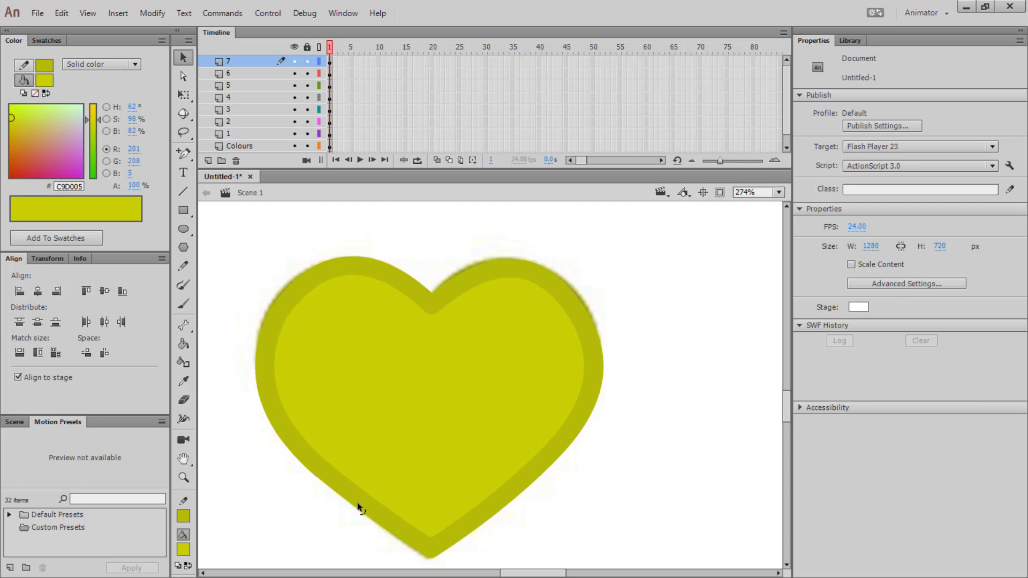
Refine the curve of the heart's right lobe by nudging its upper edge and right corner outward
{"action": "left_click_drag", "start_coordinate": [560, 300], "coordinate": [569, 300]}
{"action": "left_click_drag", "start_coordinate": [481, 271], "coordinate": [482, 271]}
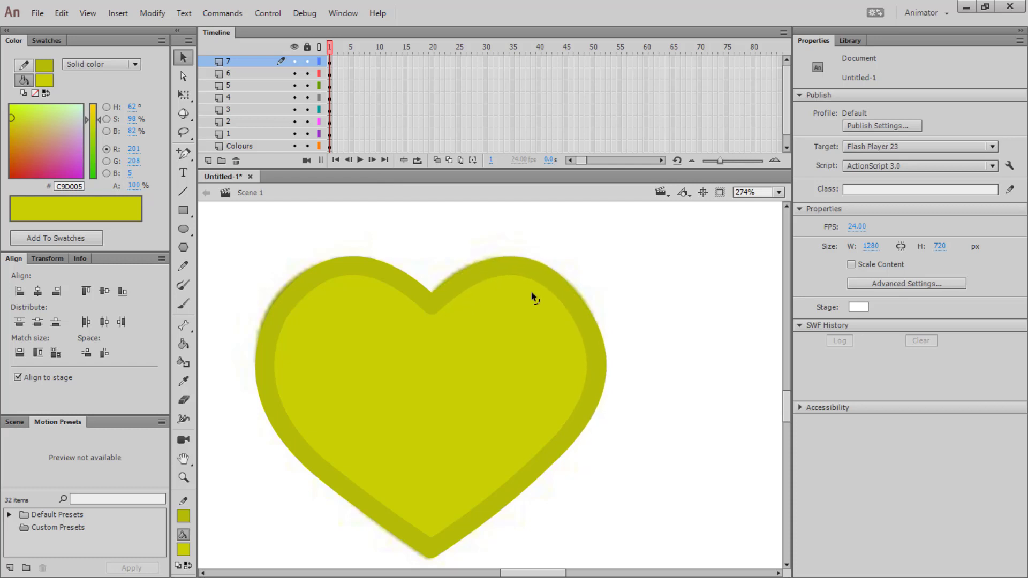
{"action": "left_click_drag", "start_coordinate": [580, 306], "coordinate": [583, 307]}
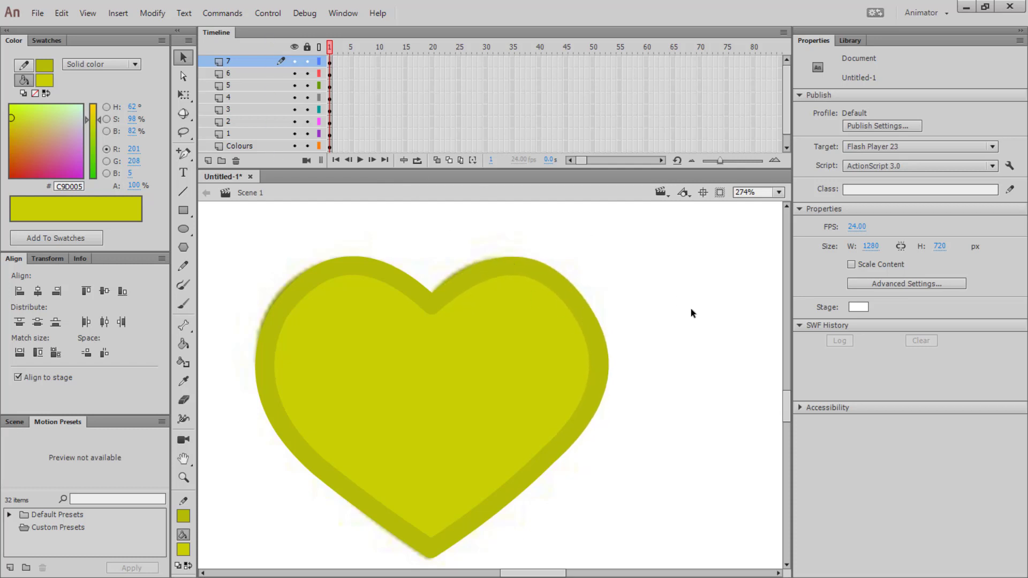
Fit the stage in the window and hide the Colours and Picture layers
{"action": "key", "text": "ctrl+minus"}
{"action": "key", "text": "ctrl+minus"}
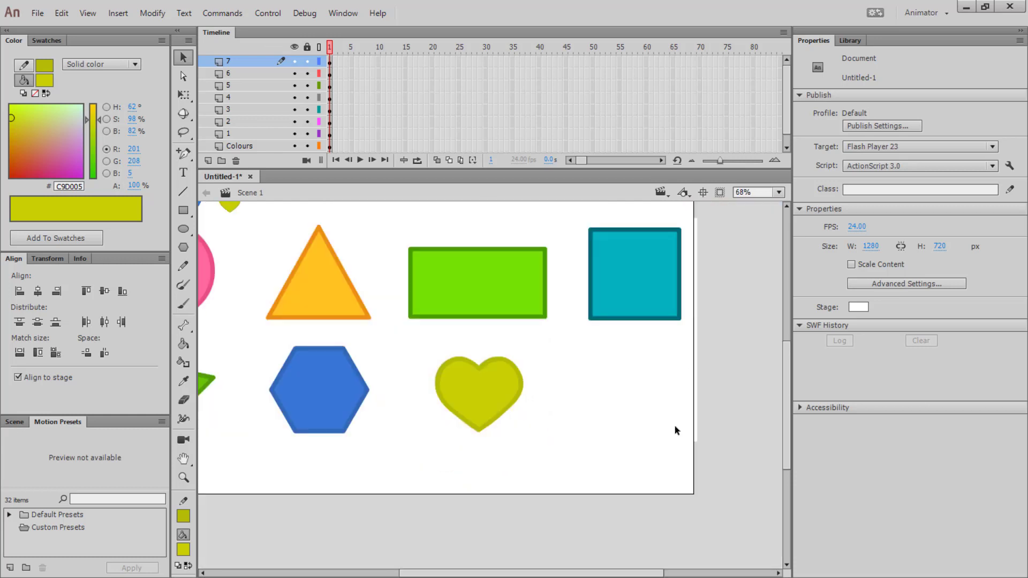
{"action": "left_click_drag", "start_coordinate": [580, 575], "coordinate": [535, 576]}
{"action": "scroll", "coordinate": [555, 480], "scroll_direction": "up", "scroll_amount": 2}
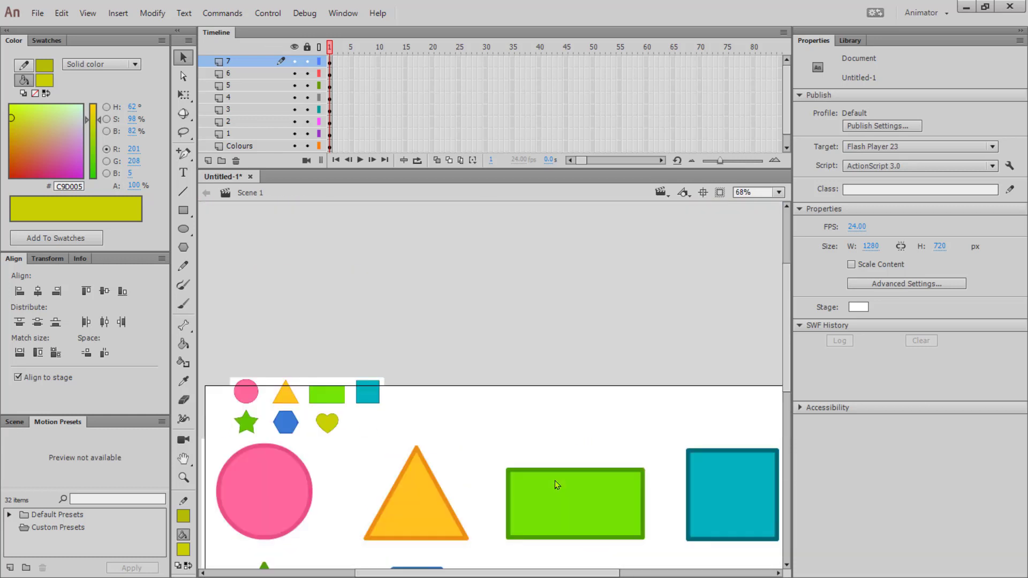
{"action": "scroll", "coordinate": [554, 481], "scroll_direction": "down", "scroll_amount": 1}
{"action": "left_click", "coordinate": [780, 193]}
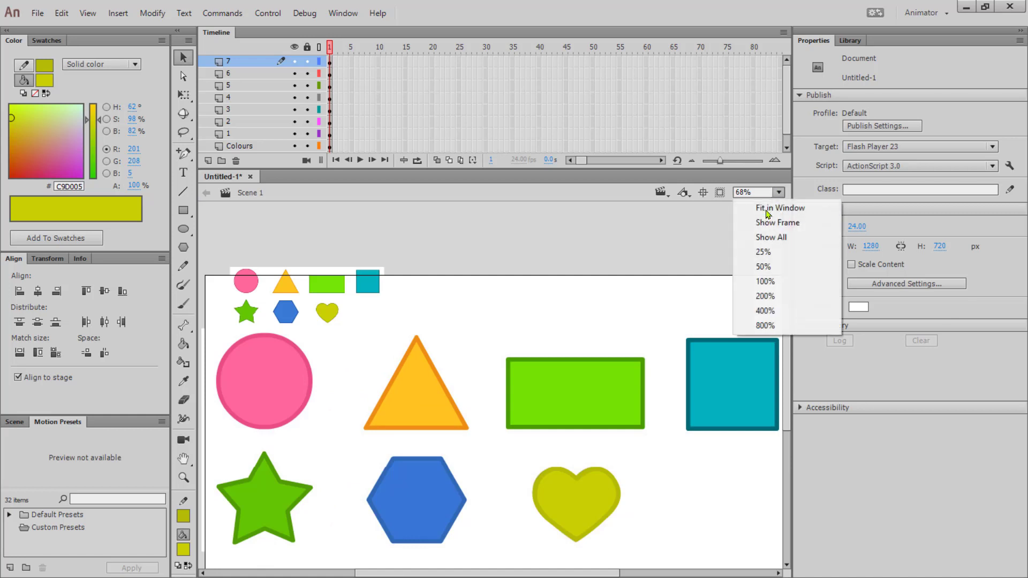
{"action": "left_click", "coordinate": [769, 207]}
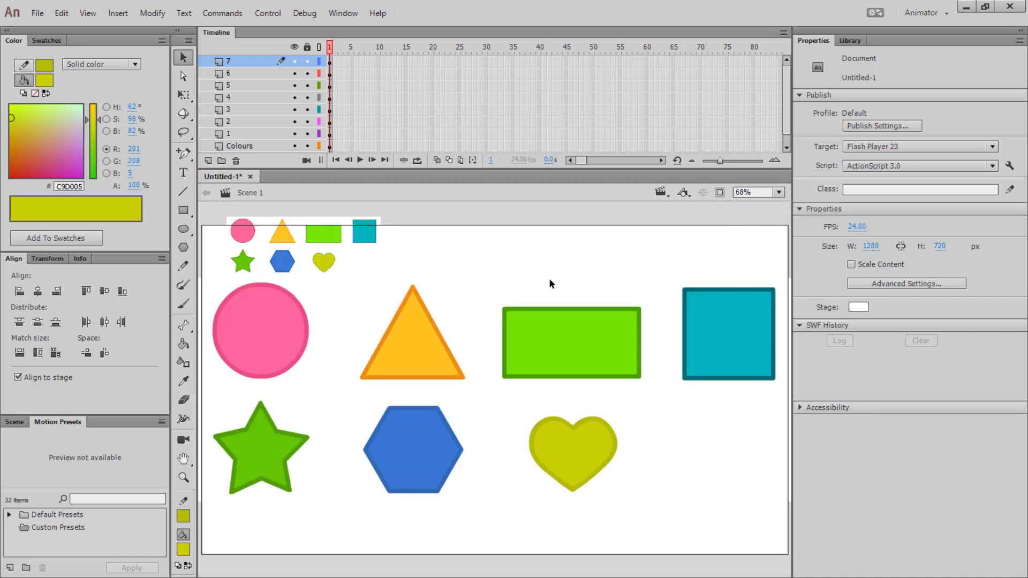
{"action": "scroll", "coordinate": [291, 109], "scroll_direction": "down", "scroll_amount": 1}
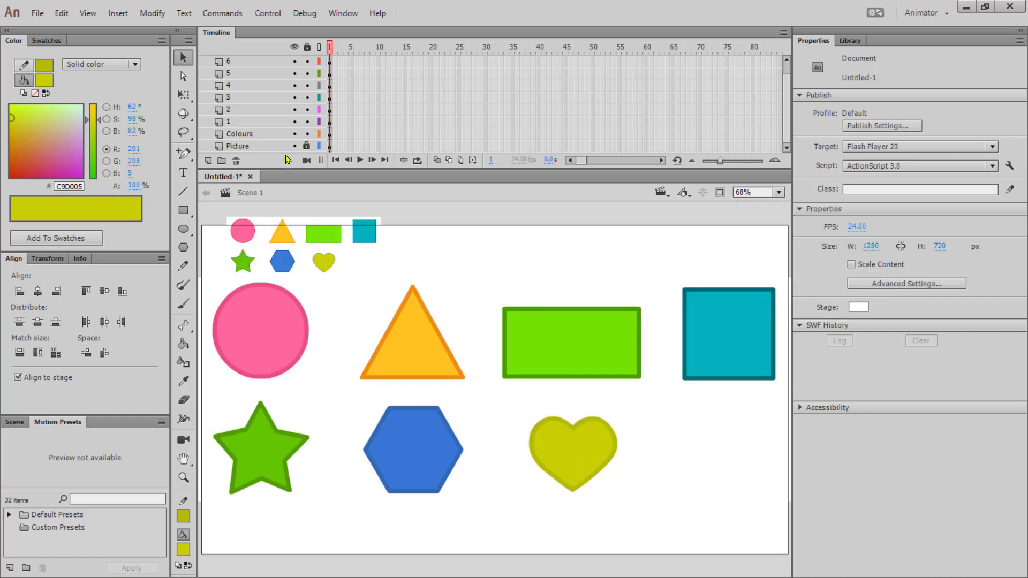
{"action": "left_click", "coordinate": [294, 133]}
{"action": "left_click", "coordinate": [294, 146]}
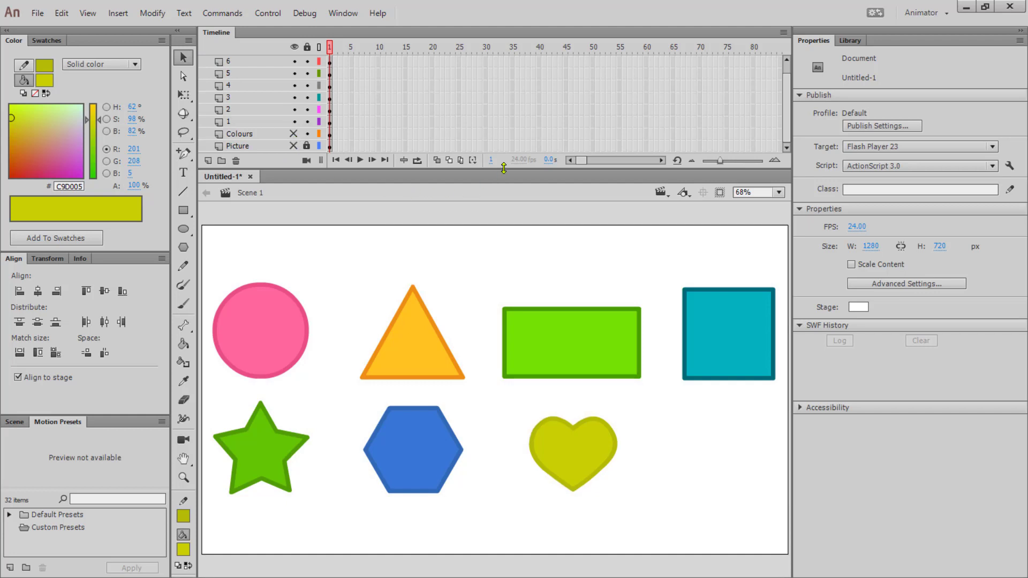
Enlarge the timeline to show every layer, and test the movie with the reference layers hidden
{"action": "left_click_drag", "start_coordinate": [501, 169], "coordinate": [500, 185]}
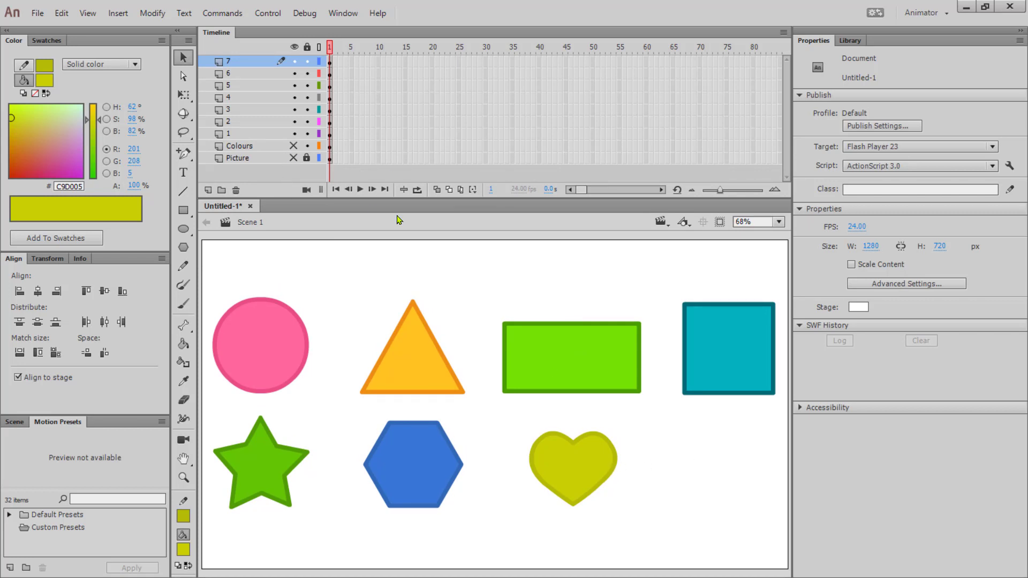
{"action": "key", "text": "ctrl+Return"}
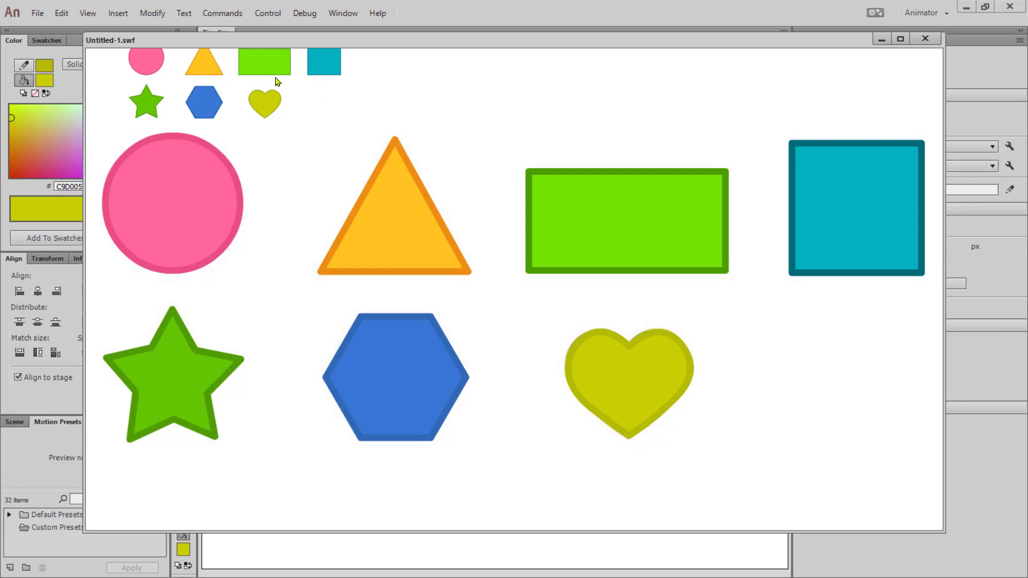
{"action": "left_click", "coordinate": [925, 38]}
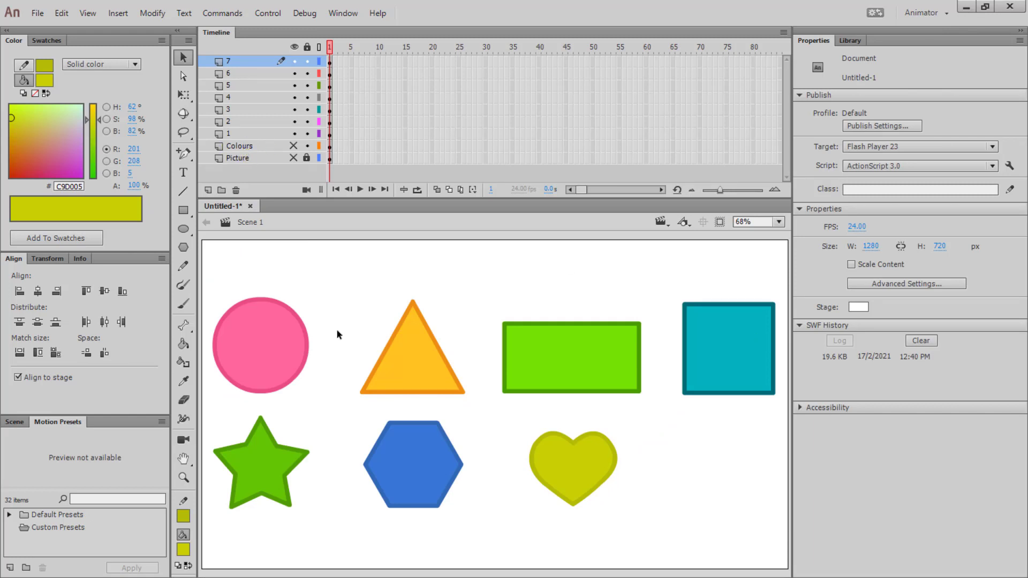
Convert the Colours and Picture layers into guide layers and make both visible on the stage
{"action": "right_click", "coordinate": [248, 147]}
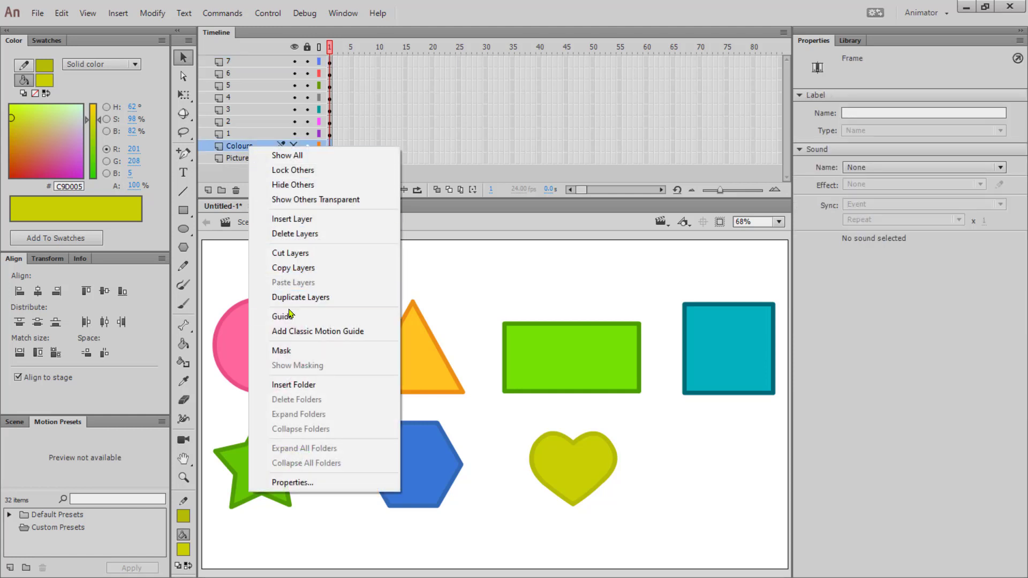
{"action": "left_click", "coordinate": [270, 316]}
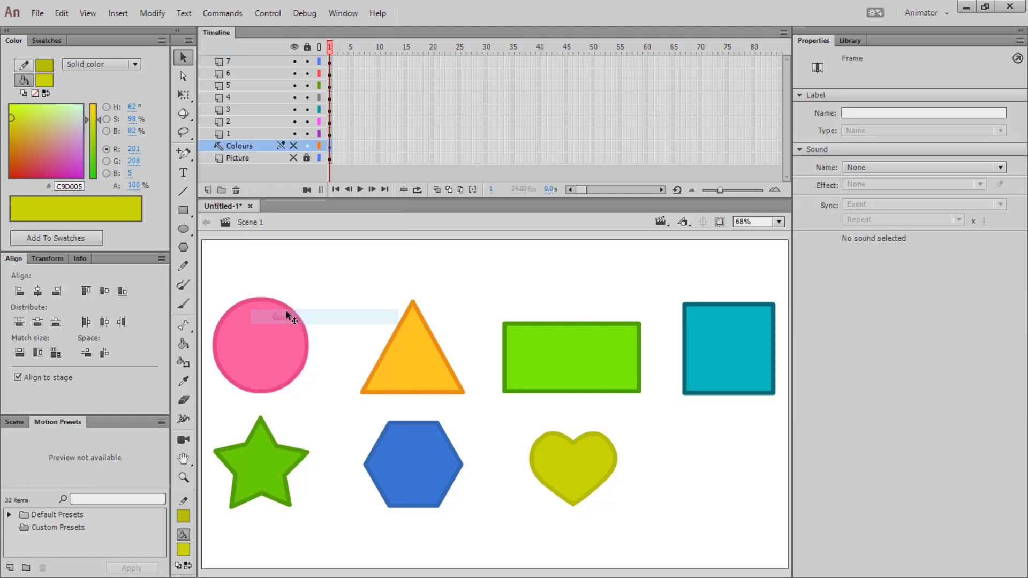
{"action": "right_click", "coordinate": [238, 161]}
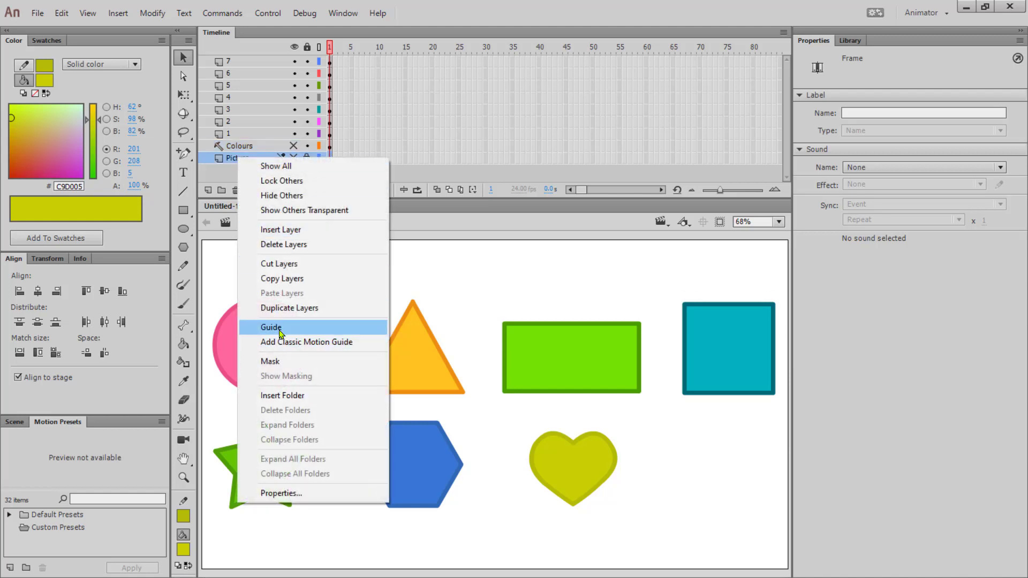
{"action": "left_click", "coordinate": [279, 327]}
{"action": "left_click", "coordinate": [294, 145]}
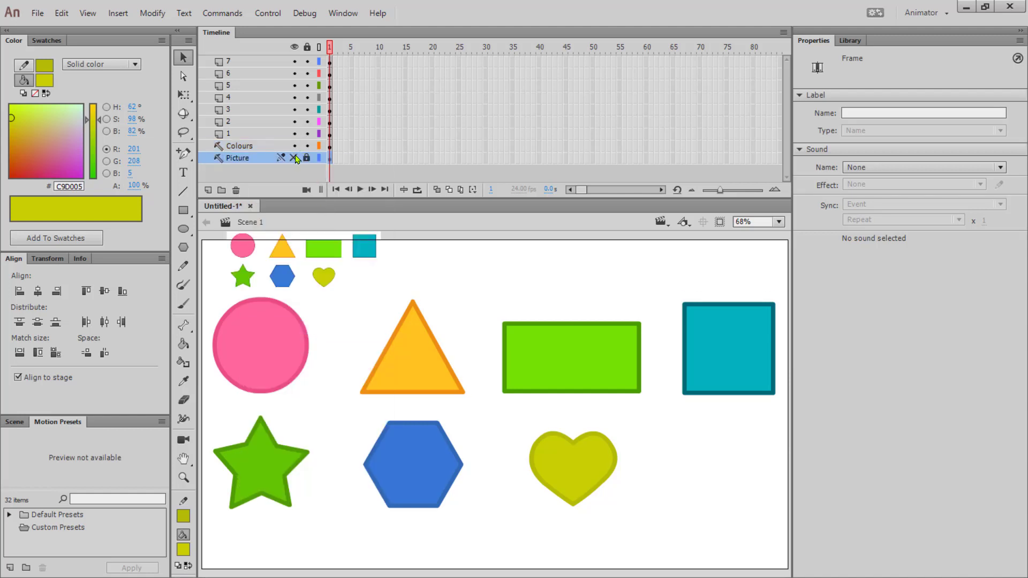
{"action": "left_click", "coordinate": [293, 158]}
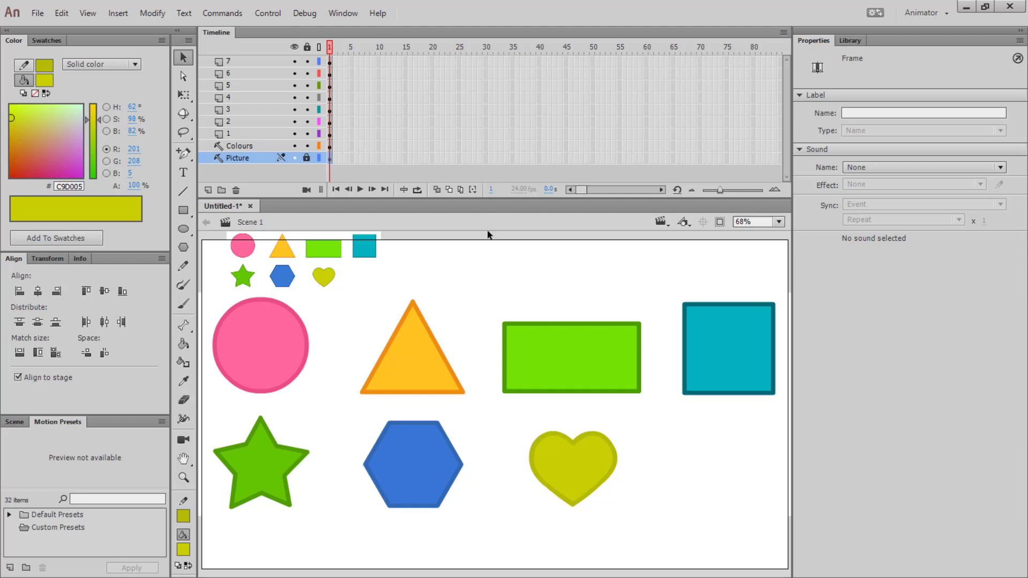
Test the movie with the visible guide layers and close the preview
{"action": "key", "text": "ctrl+Return"}
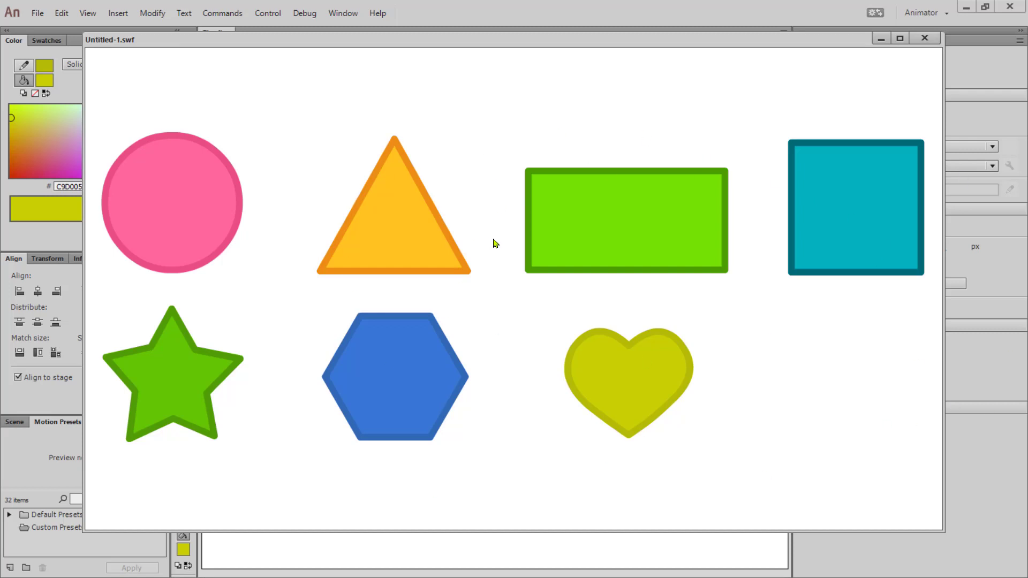
{"action": "left_click", "coordinate": [924, 38]}
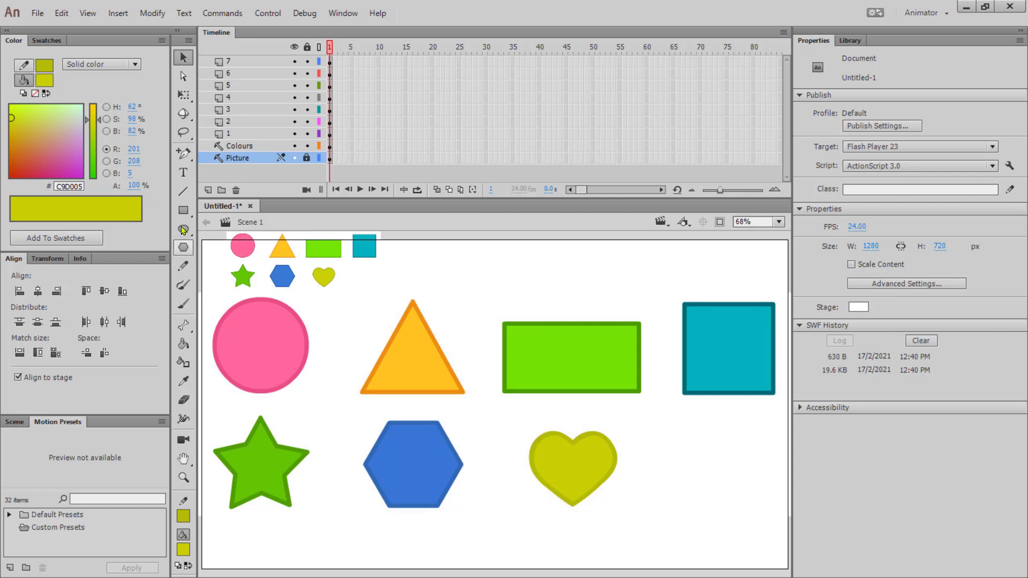
Set the PolyStar tool to the star style with 11 sides
{"action": "left_click", "coordinate": [184, 248]}
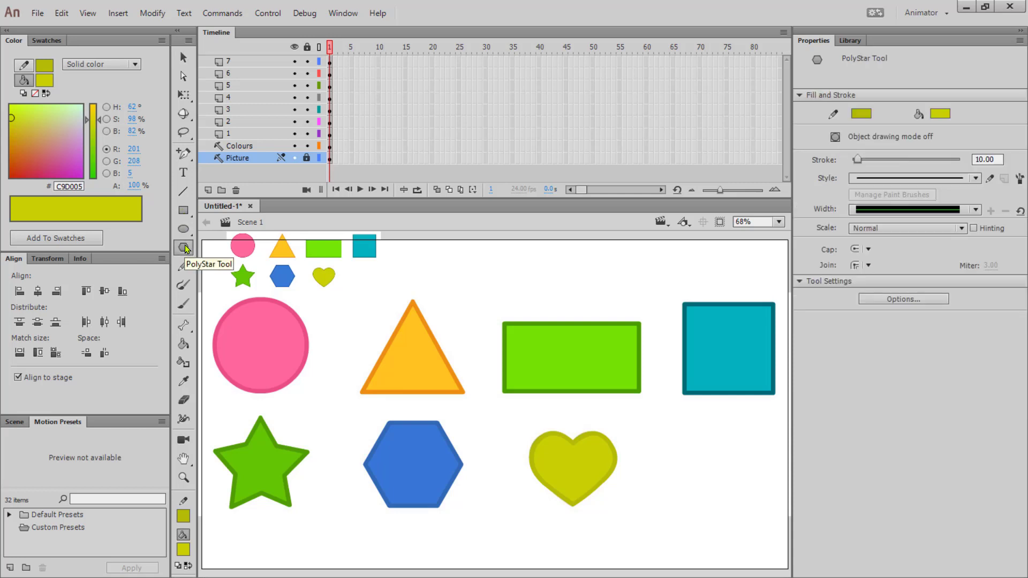
{"action": "left_click", "coordinate": [873, 299]}
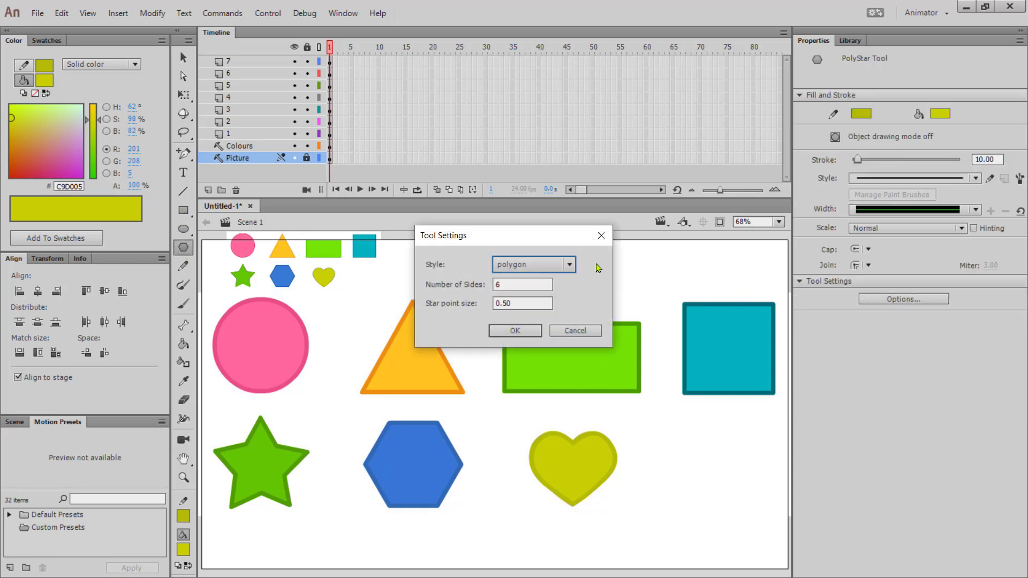
{"action": "left_click", "coordinate": [550, 266]}
{"action": "left_click", "coordinate": [517, 298]}
{"action": "double_click", "coordinate": [499, 284]}
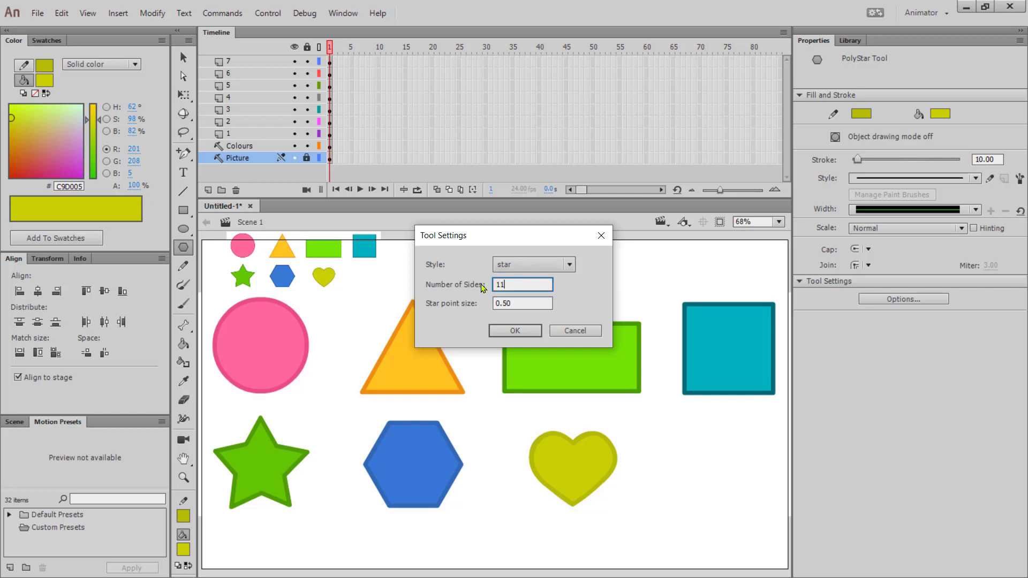
{"action": "type", "text": "11"}
{"action": "key", "text": "Return"}
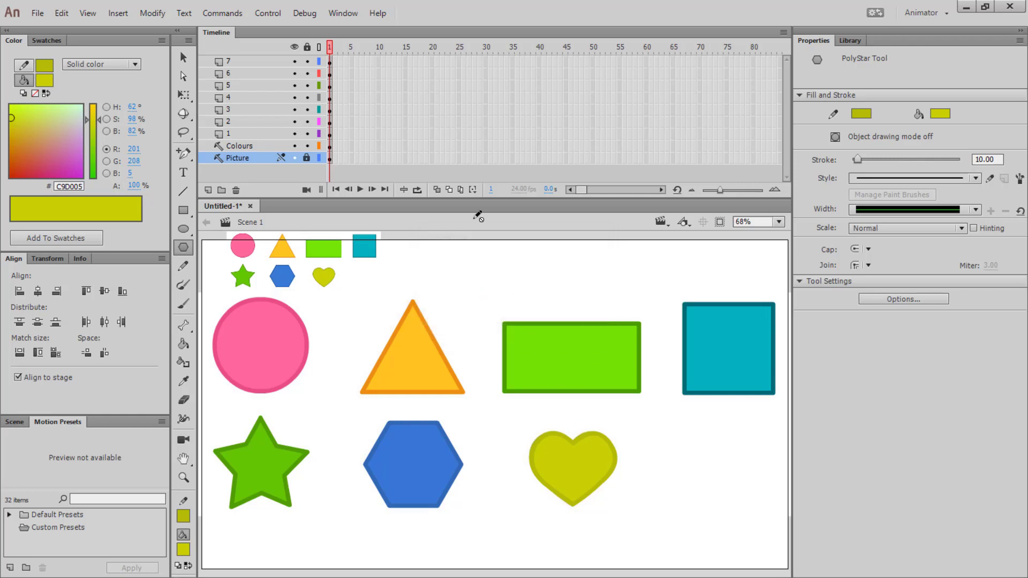
Draw an 11-pointed star on layer 7 beside the heart, reaching the teal square's lower-left corner
{"action": "left_click", "coordinate": [247, 60]}
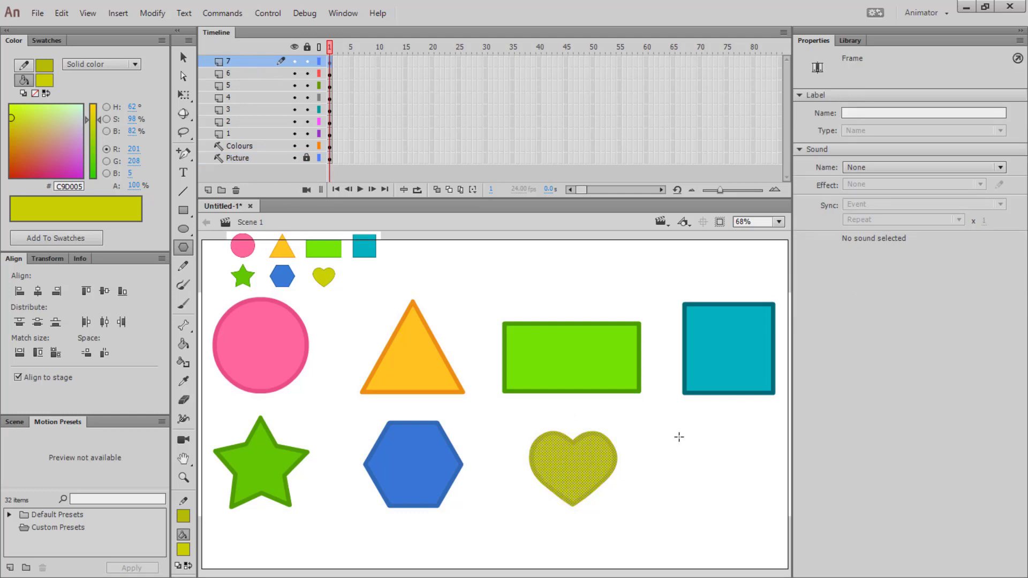
{"action": "mouse_move", "coordinate": [678, 438]}
{"action": "left_mouse_down"}
{"action": "mouse_move", "coordinate": [720, 479]}
{"action": "mouse_move", "coordinate": [713, 466]}
{"action": "left_mouse_up"}
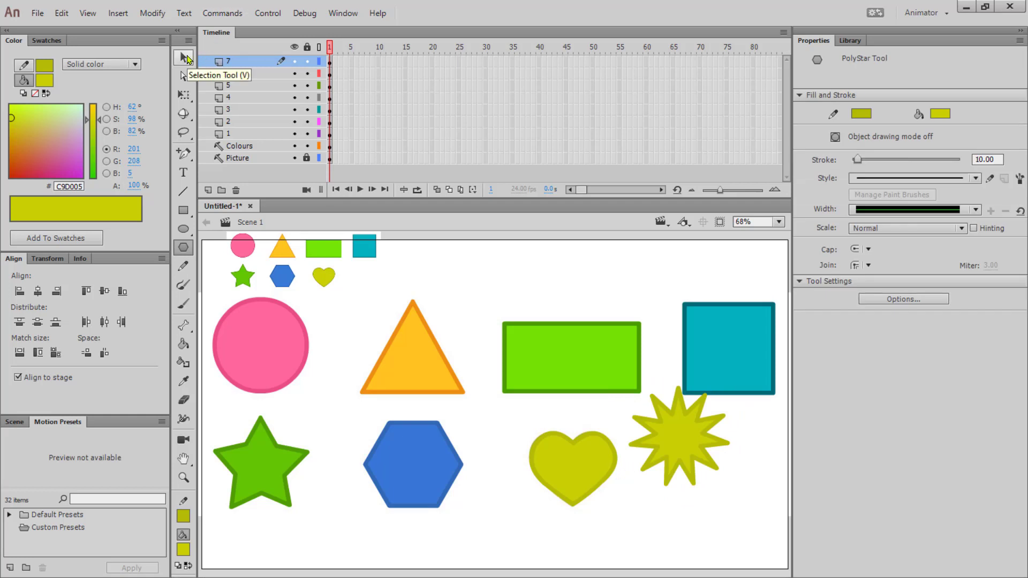
{"action": "left_click", "coordinate": [184, 58]}
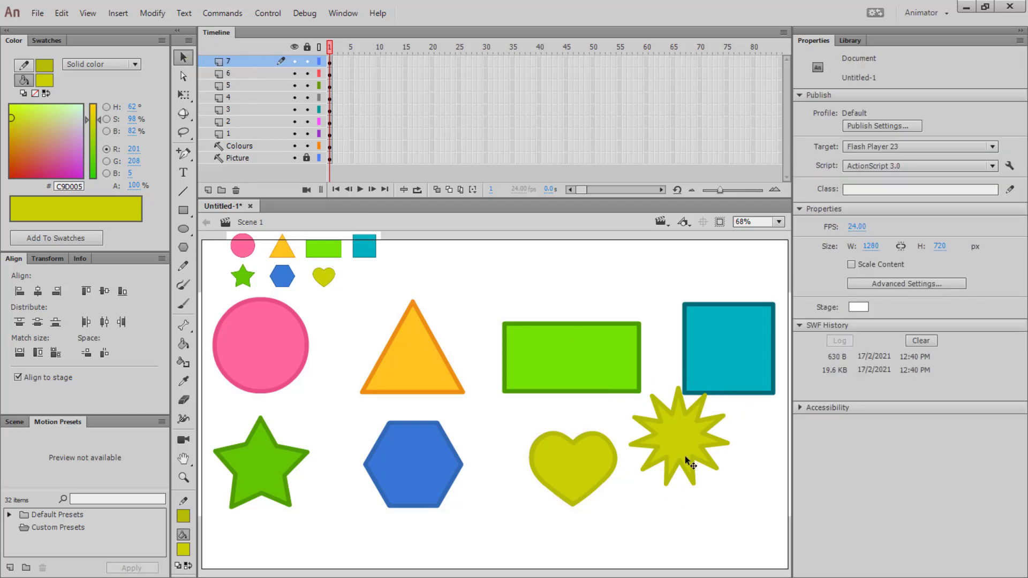
Try moving the heart and star together by selecting all of layer 7's content, and undo the move
{"action": "left_click", "coordinate": [331, 63]}
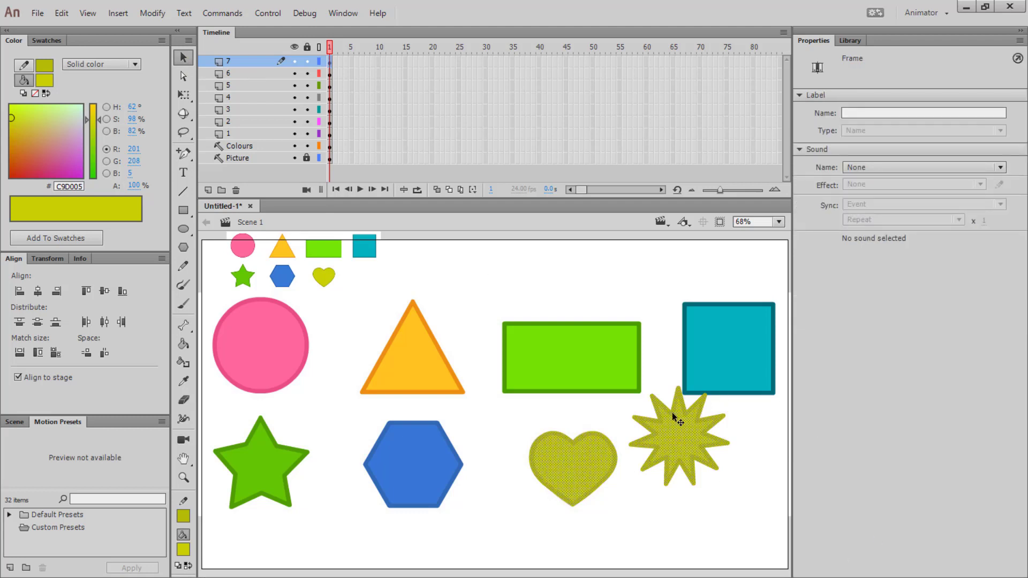
{"action": "left_click_drag", "start_coordinate": [688, 448], "coordinate": [699, 477]}
{"action": "key", "text": "ctrl+z"}
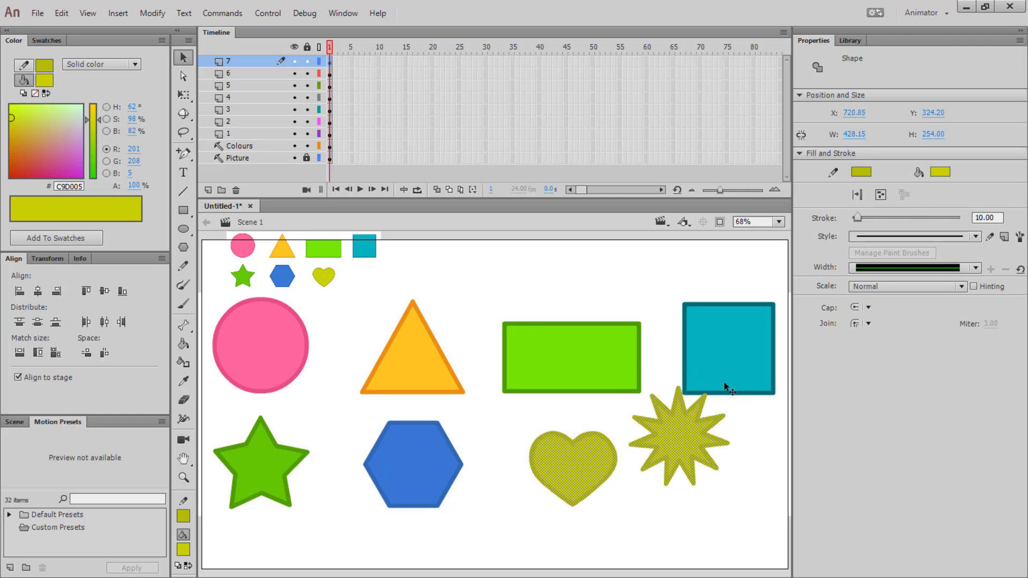
Lock layers 1 to 6 and the Colours layer, and try selecting the star with a selection box across its upper-left part
{"action": "left_click_drag", "start_coordinate": [308, 73], "coordinate": [309, 149]}
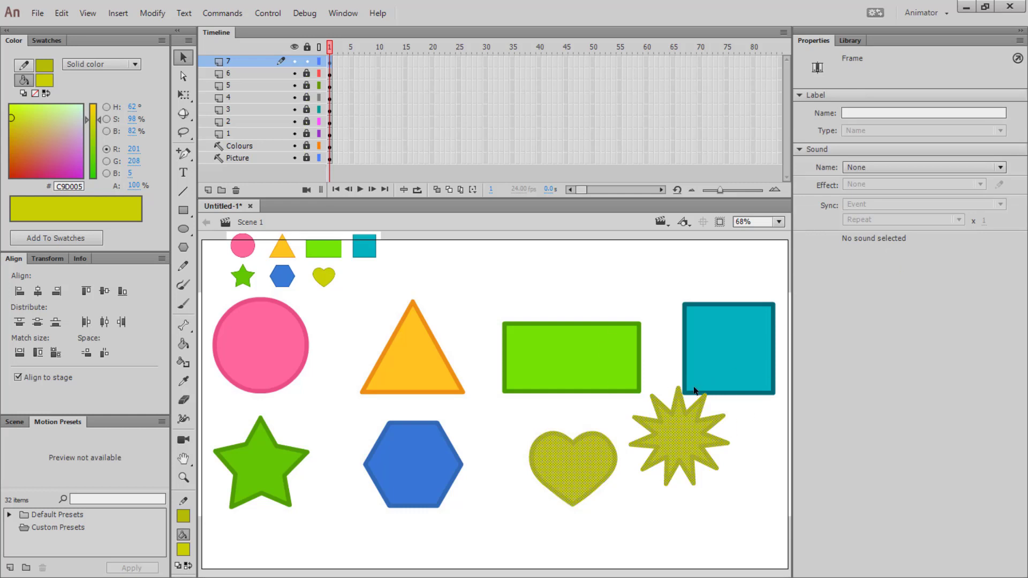
{"action": "left_click_drag", "start_coordinate": [615, 352], "coordinate": [702, 449]}
{"action": "left_click", "coordinate": [653, 378]}
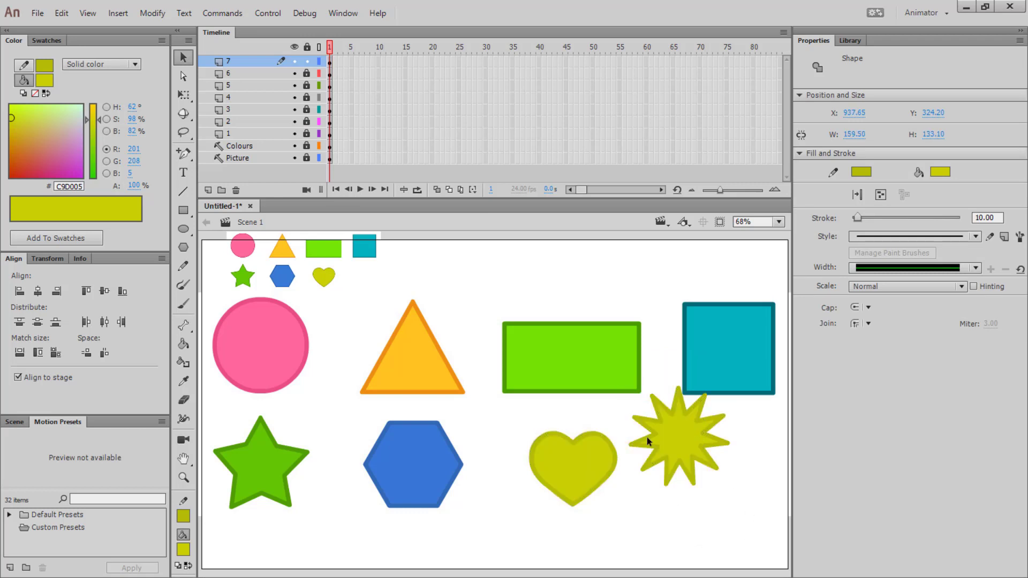
Select only the 11-pointed star on layer 7, excluding the heart, and move it below the teal square to about X 1008, Y 395
{"action": "left_click_drag", "start_coordinate": [624, 377], "coordinate": [763, 506]}
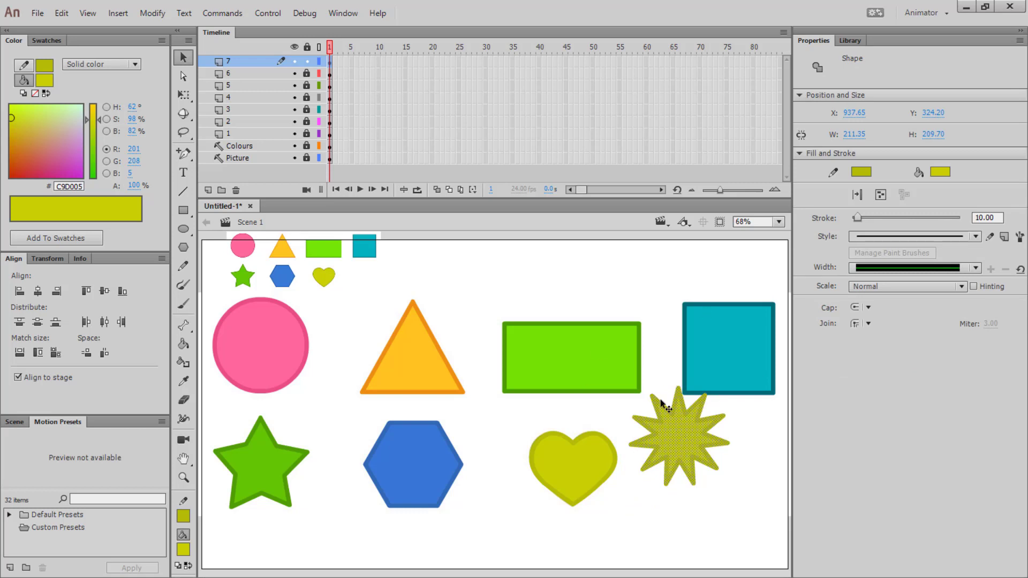
{"action": "left_click", "coordinate": [544, 289]}
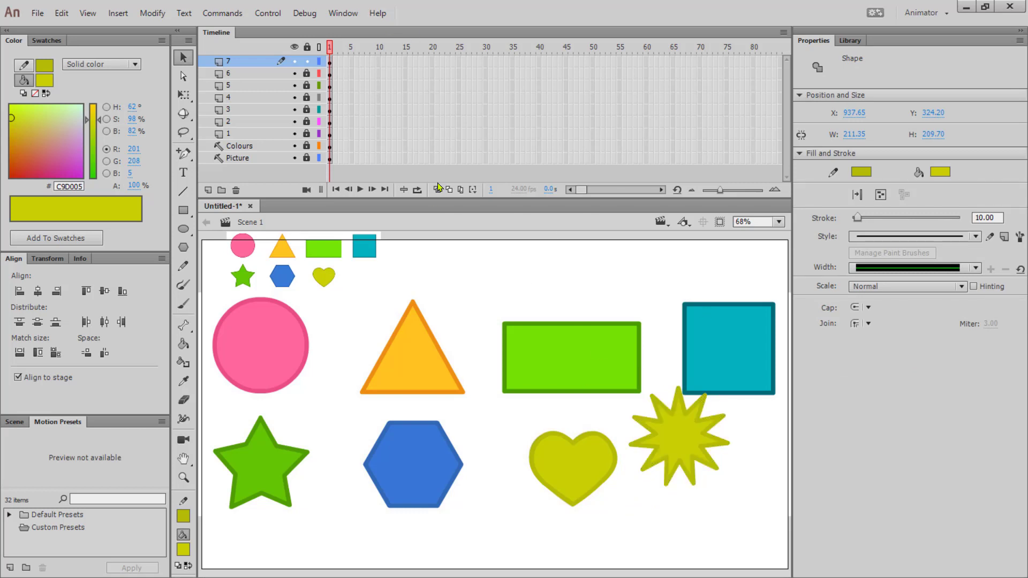
{"action": "left_click", "coordinate": [330, 62]}
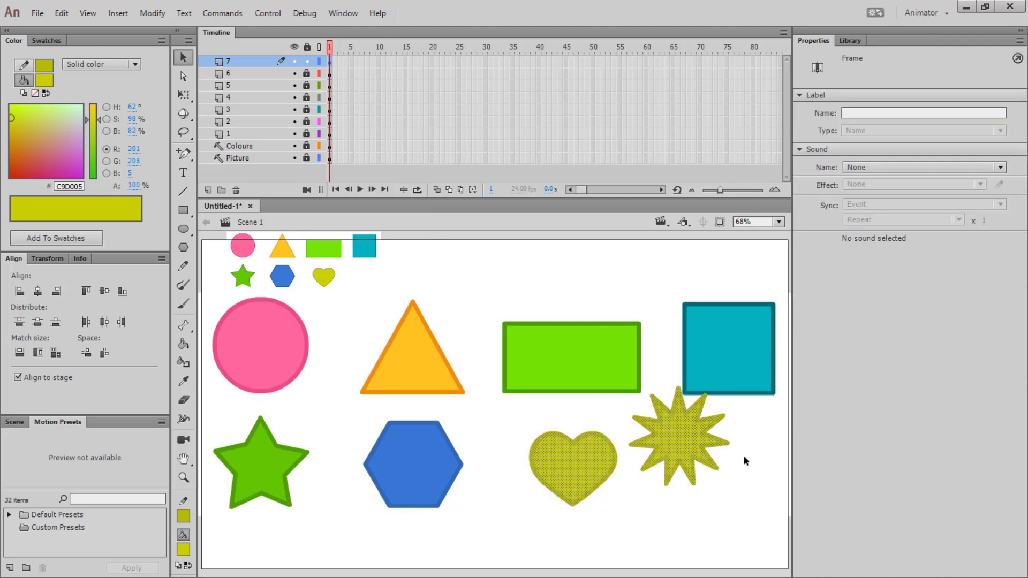
{"action": "left_click", "coordinate": [564, 471], "text": "shift"}
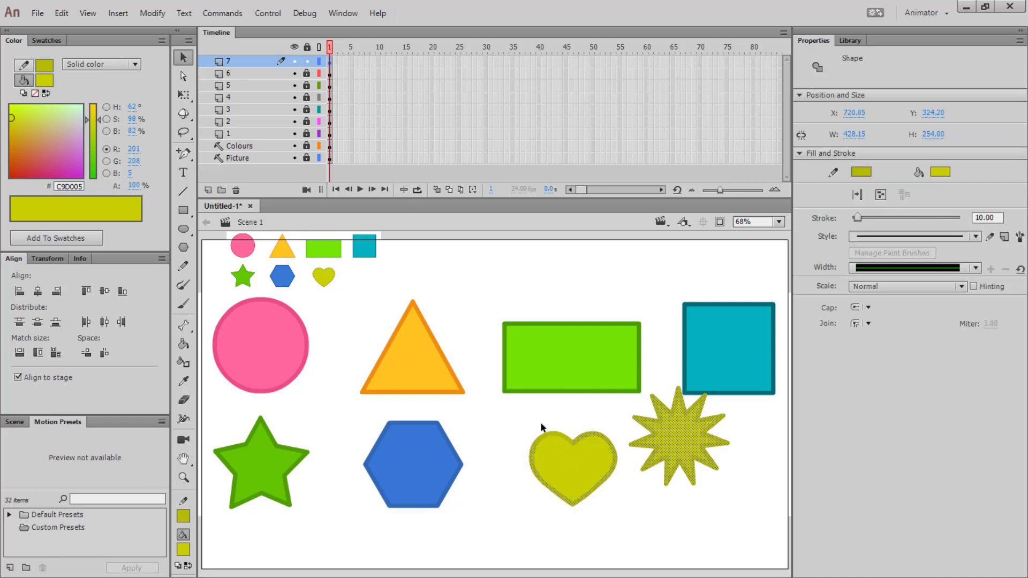
{"action": "left_click", "coordinate": [539, 474], "text": "shift"}
{"action": "left_click", "coordinate": [592, 495], "text": "shift"}
{"action": "left_click", "coordinate": [615, 463], "text": "shift"}
{"action": "left_click", "coordinate": [616, 460], "text": "shift"}
{"action": "left_click_drag", "start_coordinate": [683, 444], "coordinate": [714, 471]}
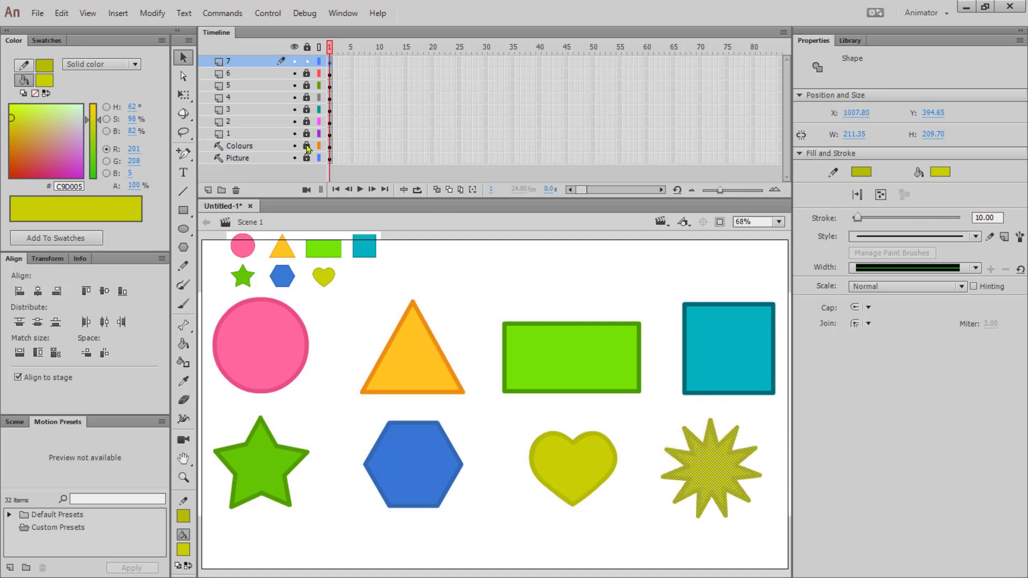
Unlock layer 4, and recolour the 11-pointed star with stroke #E94D85 and fill #FF689D sampled from the pink circle
{"action": "left_click", "coordinate": [307, 97]}
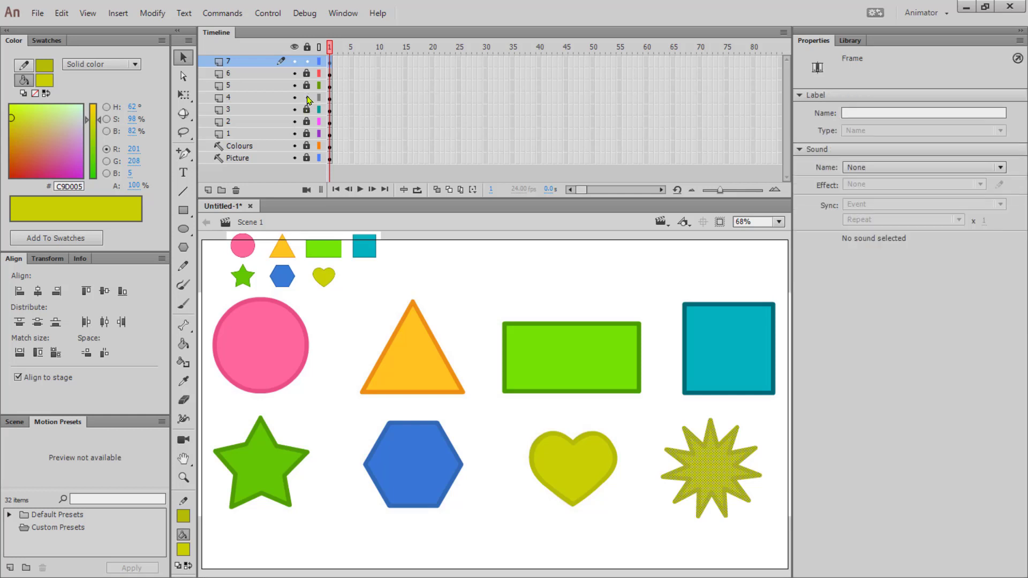
{"action": "left_click", "coordinate": [46, 65]}
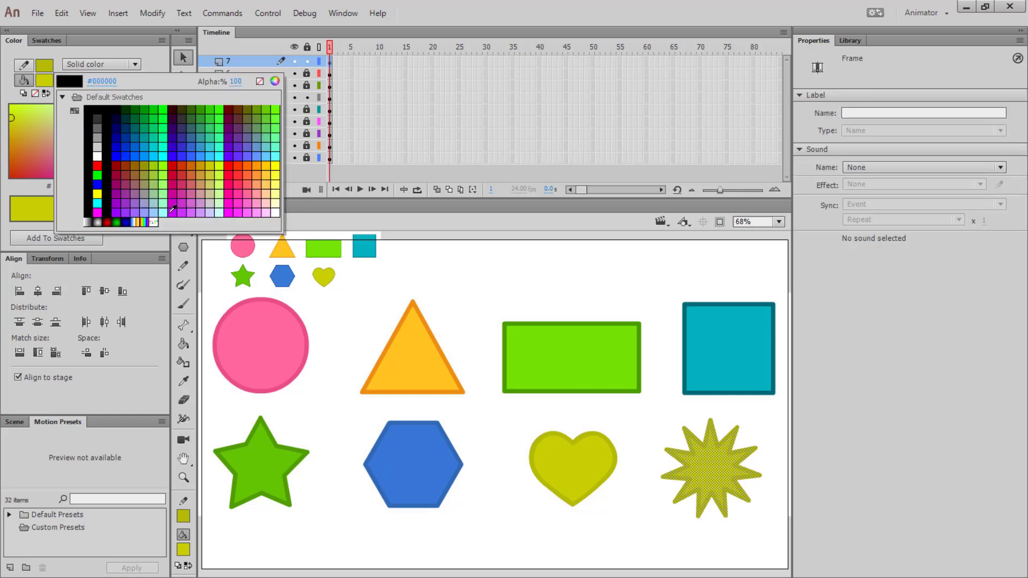
{"action": "left_click", "coordinate": [302, 316]}
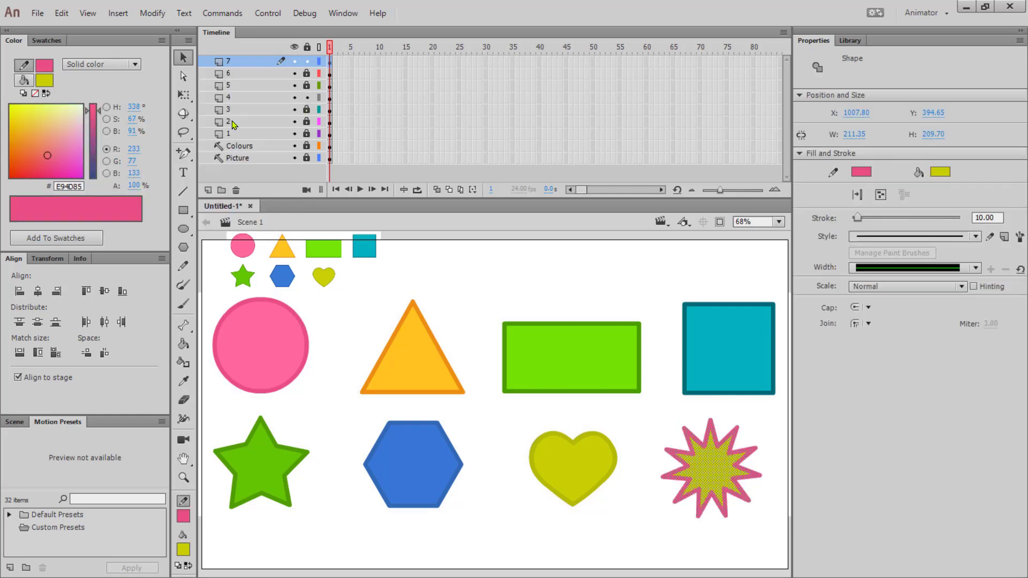
{"action": "left_click", "coordinate": [45, 81]}
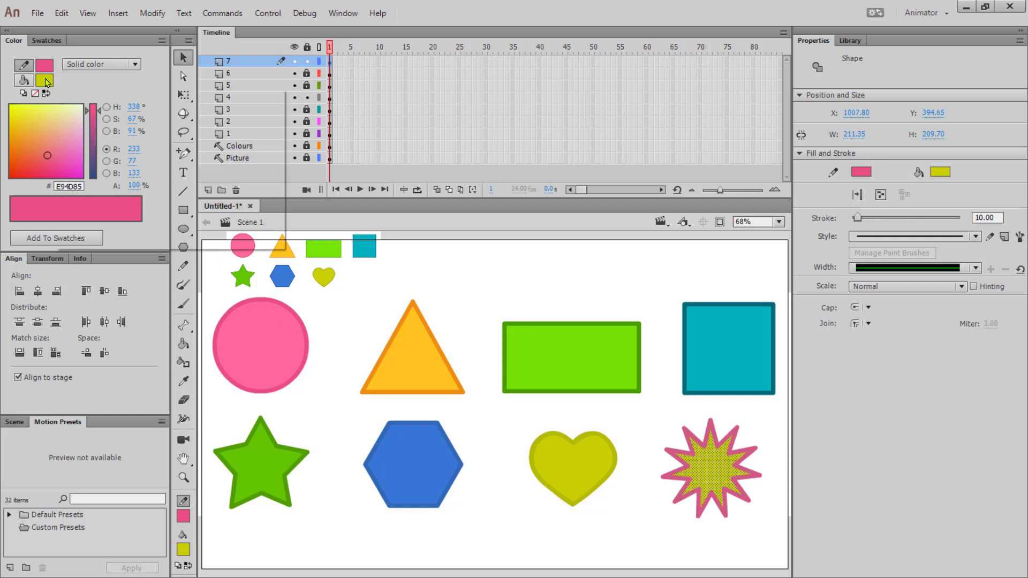
{"action": "left_click", "coordinate": [267, 322]}
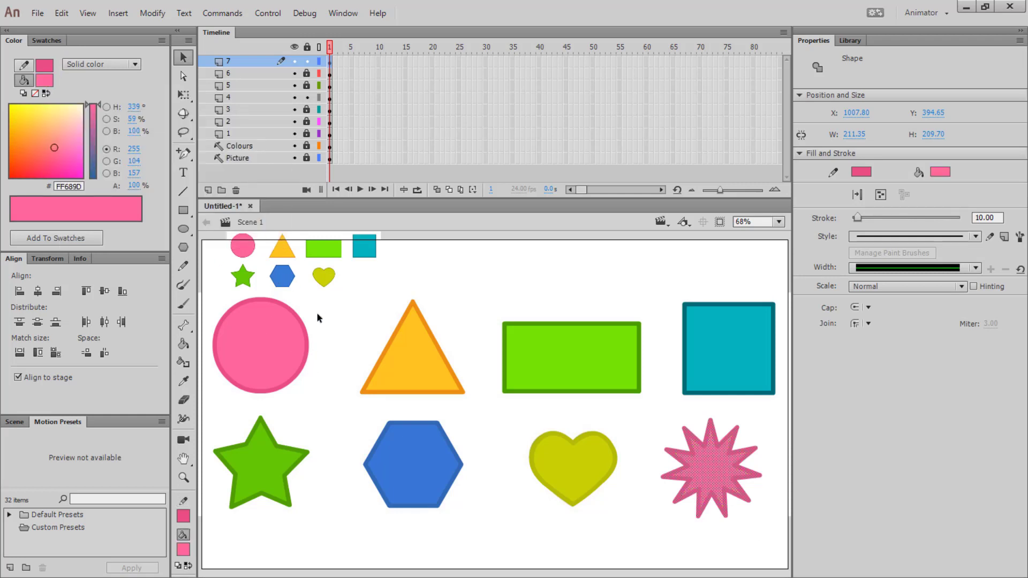
{"action": "left_click", "coordinate": [779, 516]}
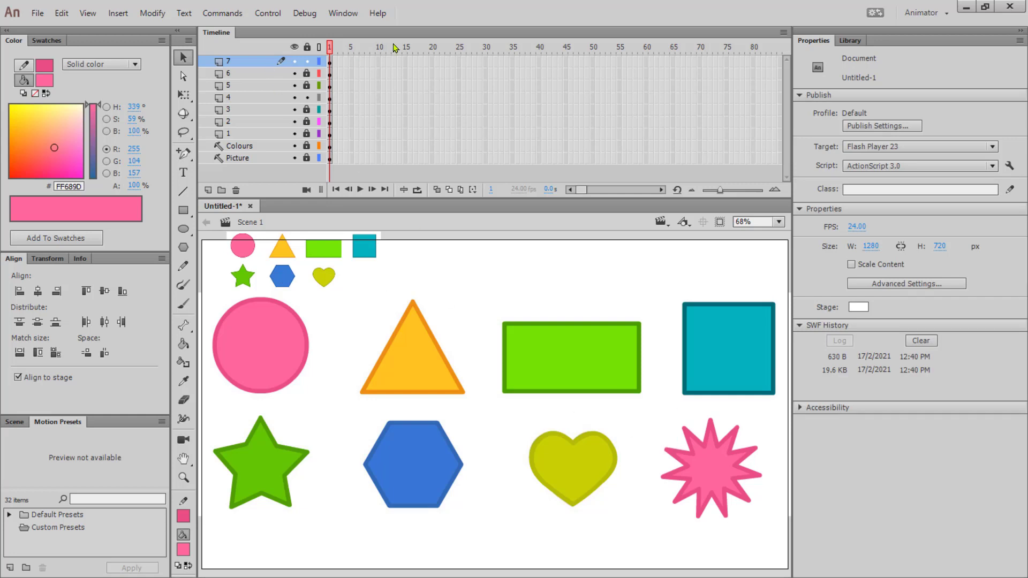
Cut the pink 11-pointed star out of layer 7, leaving the heart in place
{"action": "left_click", "coordinate": [330, 61]}
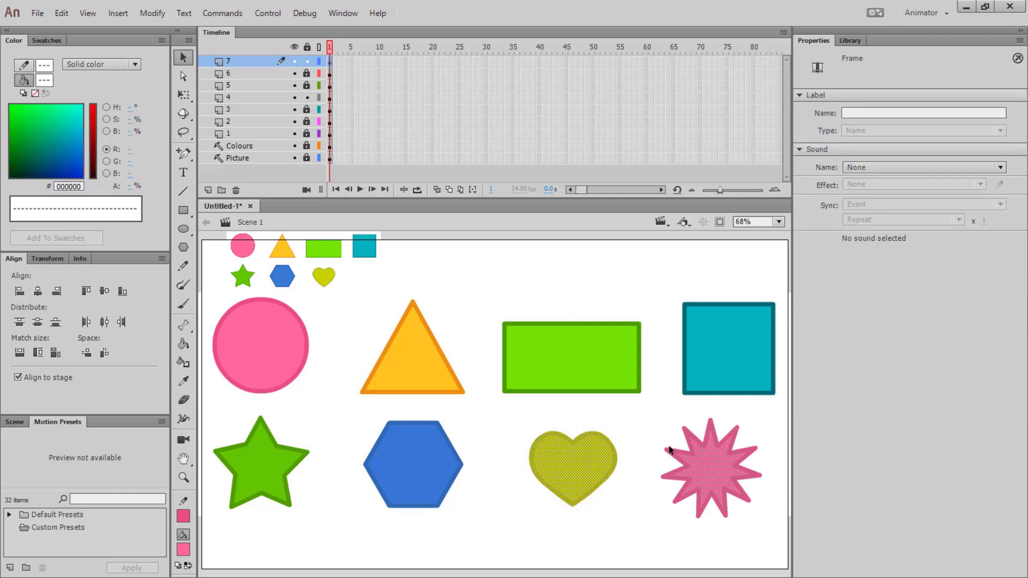
{"action": "left_click_drag", "start_coordinate": [630, 411], "coordinate": [781, 543]}
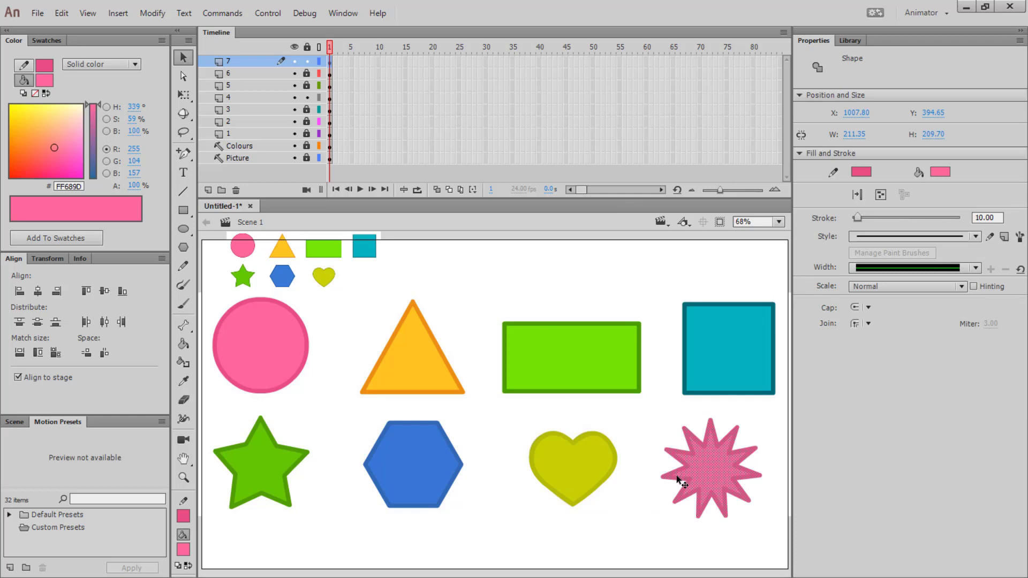
{"action": "key", "text": "Delete"}
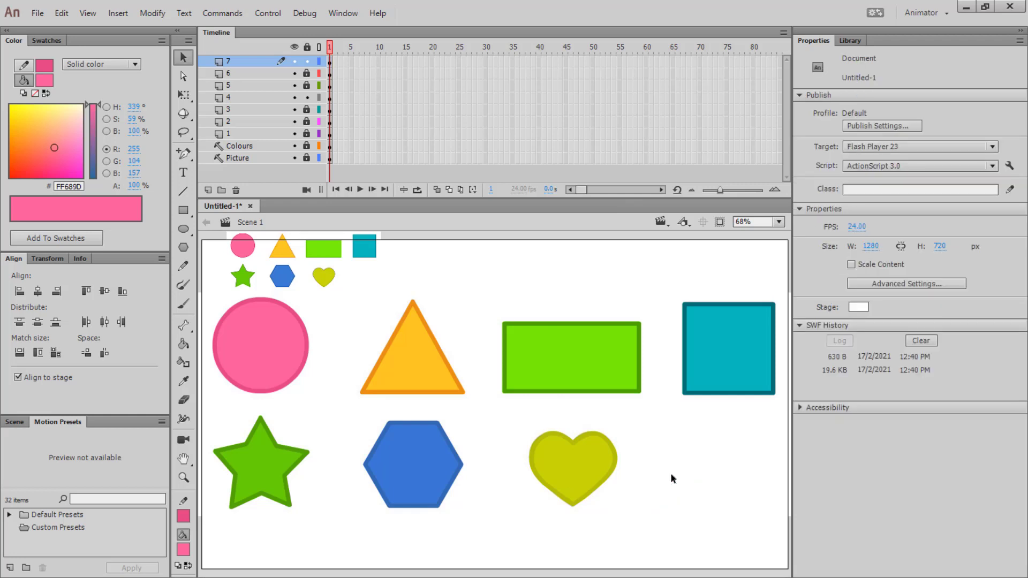
Add a new layer above layer 7 and name it 8
{"action": "left_click", "coordinate": [208, 191]}
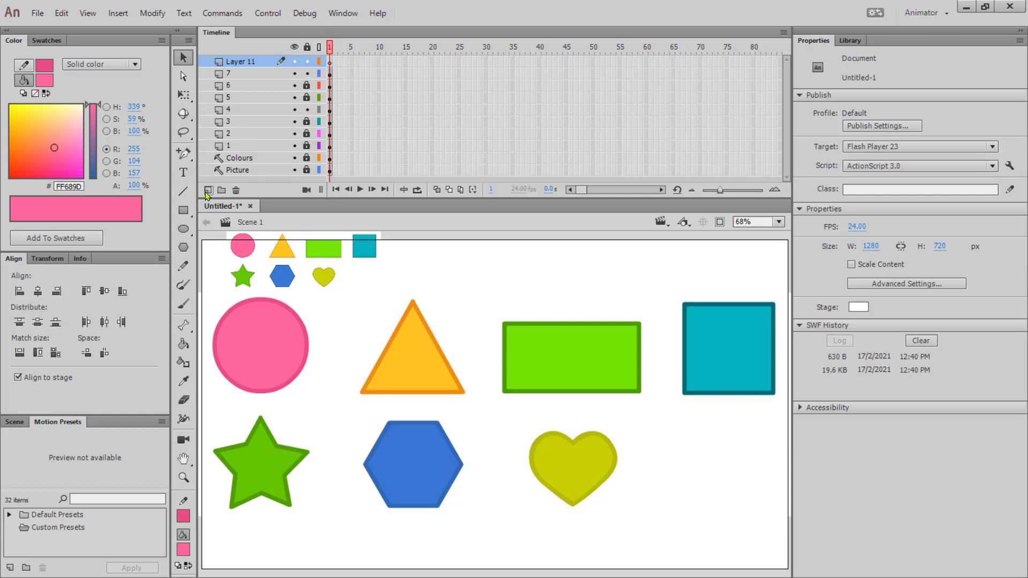
{"action": "double_click", "coordinate": [236, 62]}
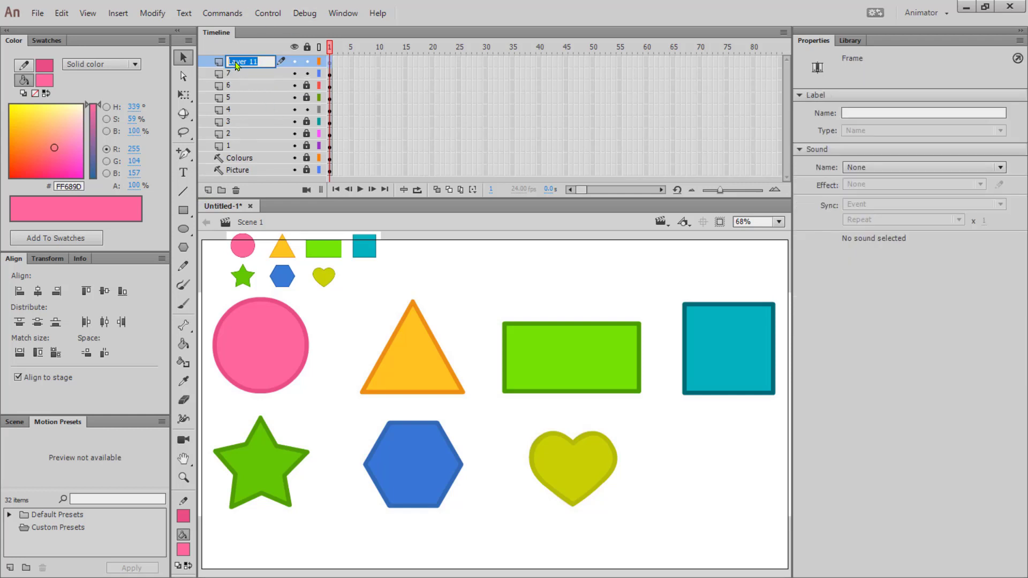
{"action": "type", "text": "8"}
{"action": "key", "text": "Return"}
Try pasting the star on layer 8 both in place and at the stage centre, undoing each paste
{"action": "key", "text": "ctrl+shift+v"}
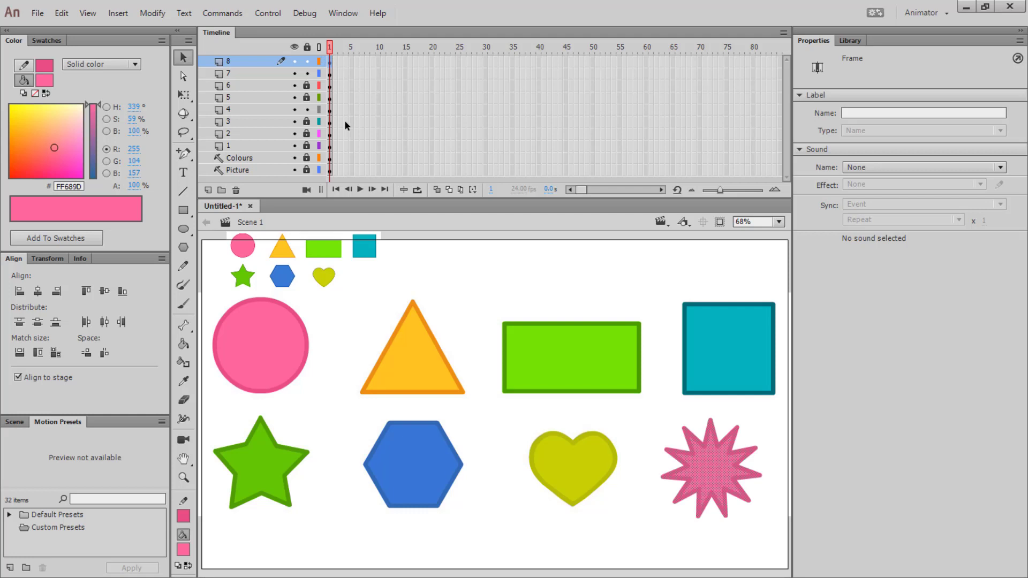
{"action": "key", "text": "ctrl+z"}
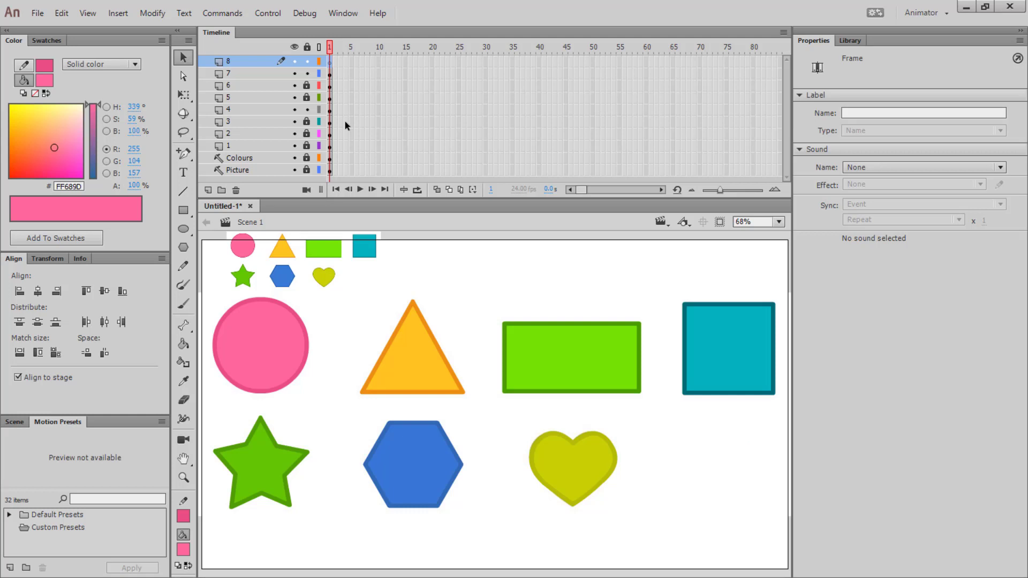
{"action": "key", "text": "ctrl+v"}
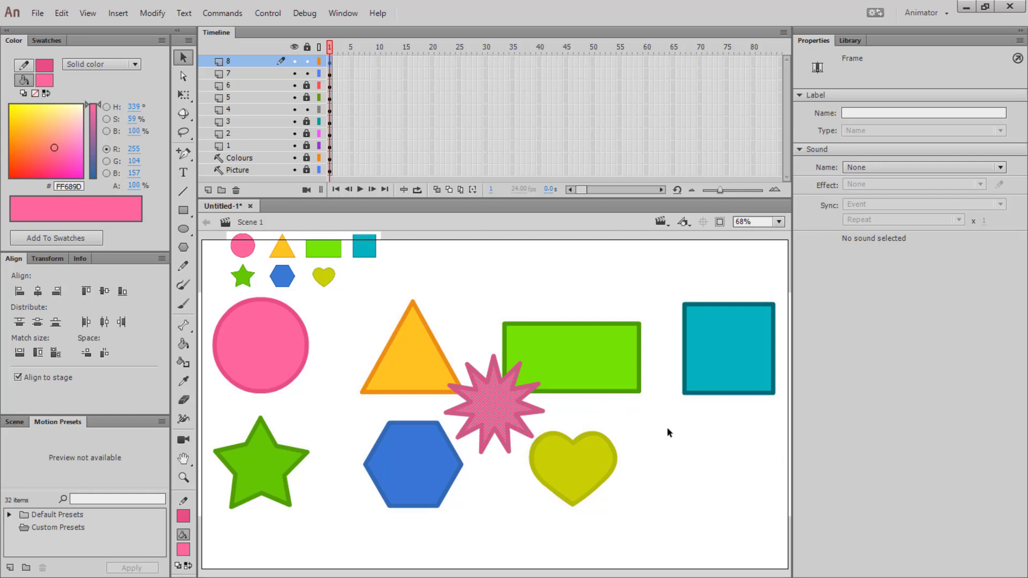
{"action": "key", "text": "Delete"}
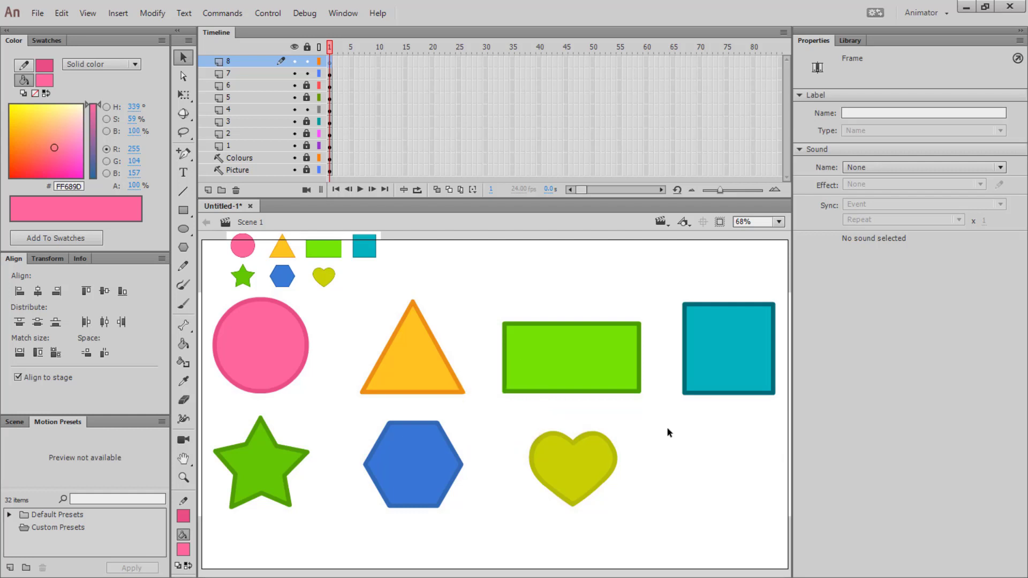
Paste the star on layer 8 at its original position beside the heart, and test the movie
{"action": "key", "text": "ctrl+z"}
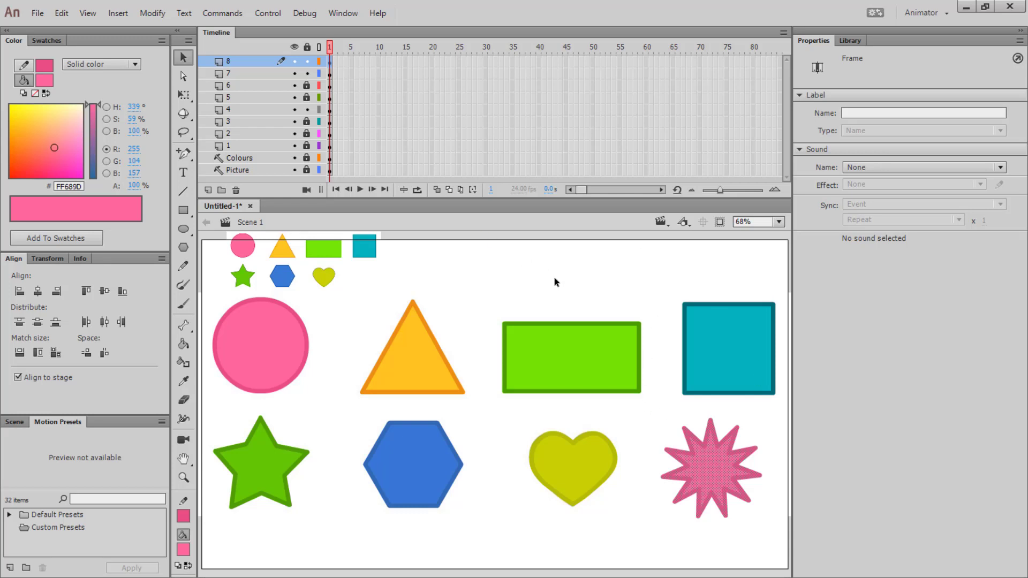
{"action": "key", "text": "ctrl+Return"}
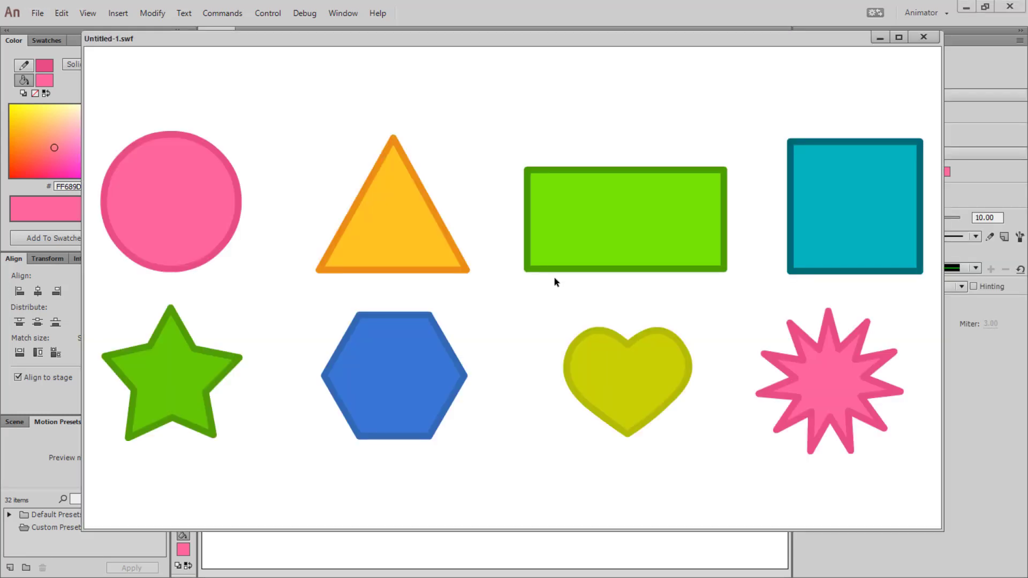